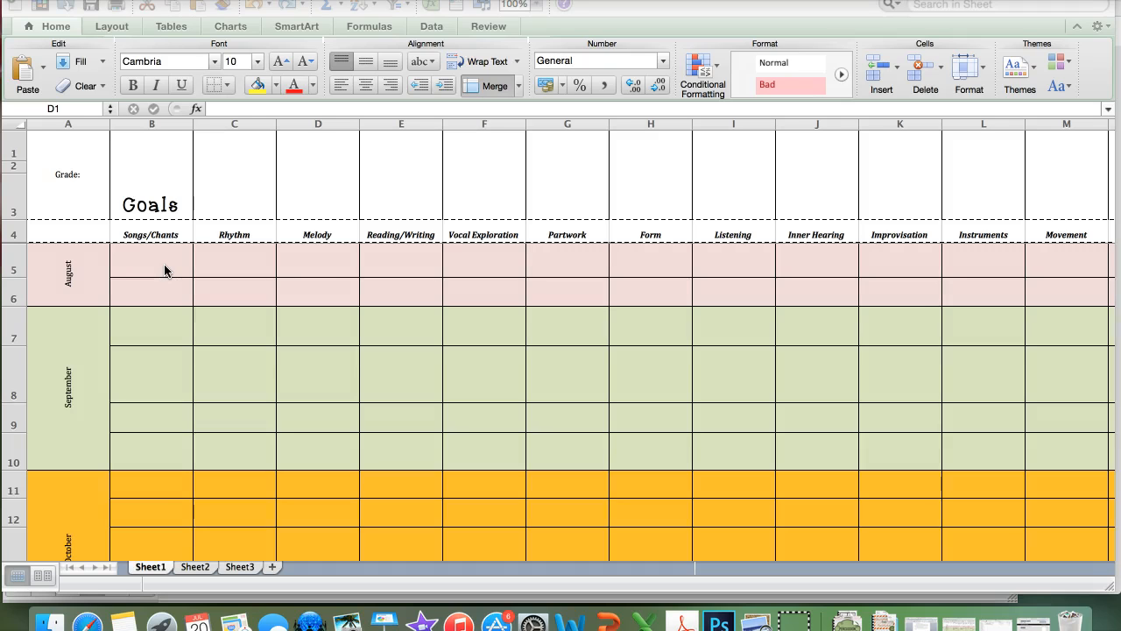
Examine the Grade cell and the first category headings, Songs/Chants and Rhythm, on Sheet1.
click(161, 173)
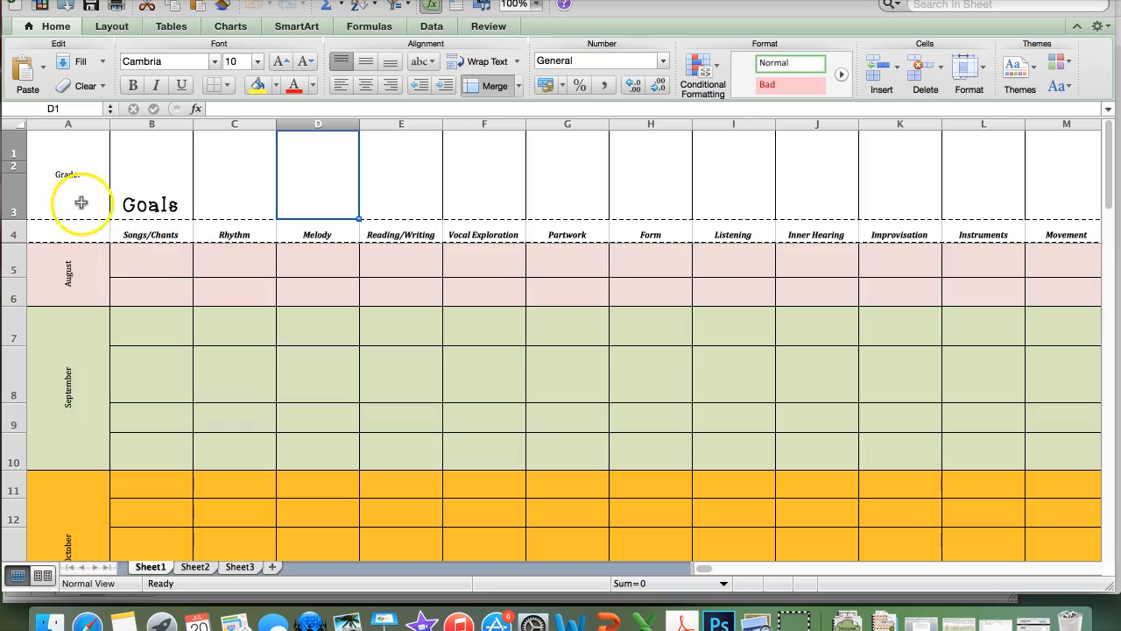
click(58, 184)
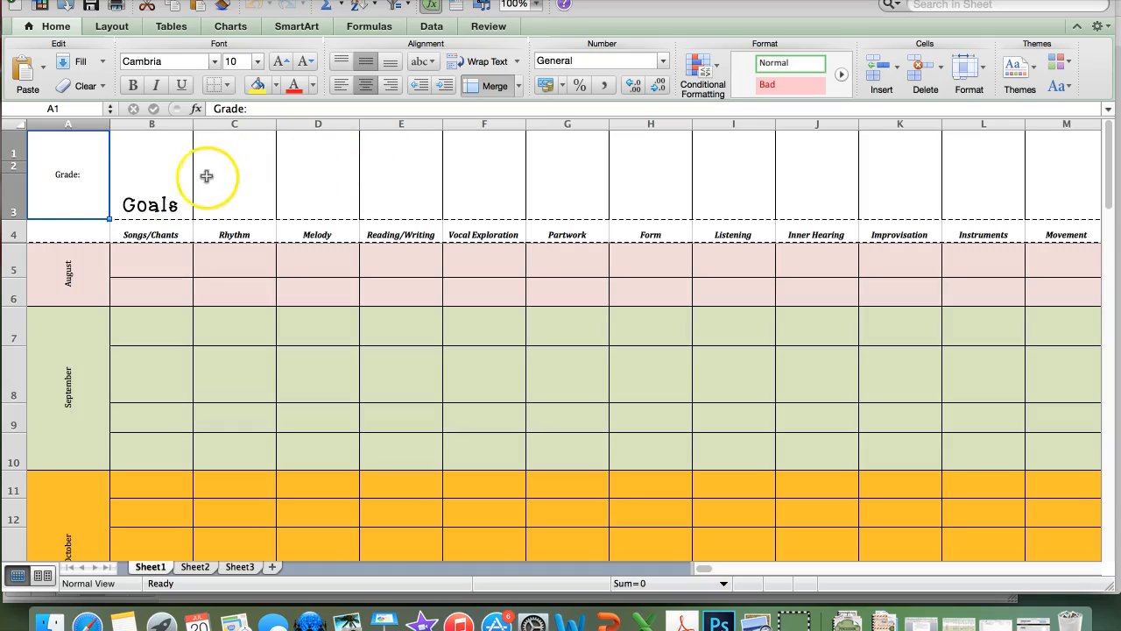
click(56, 231)
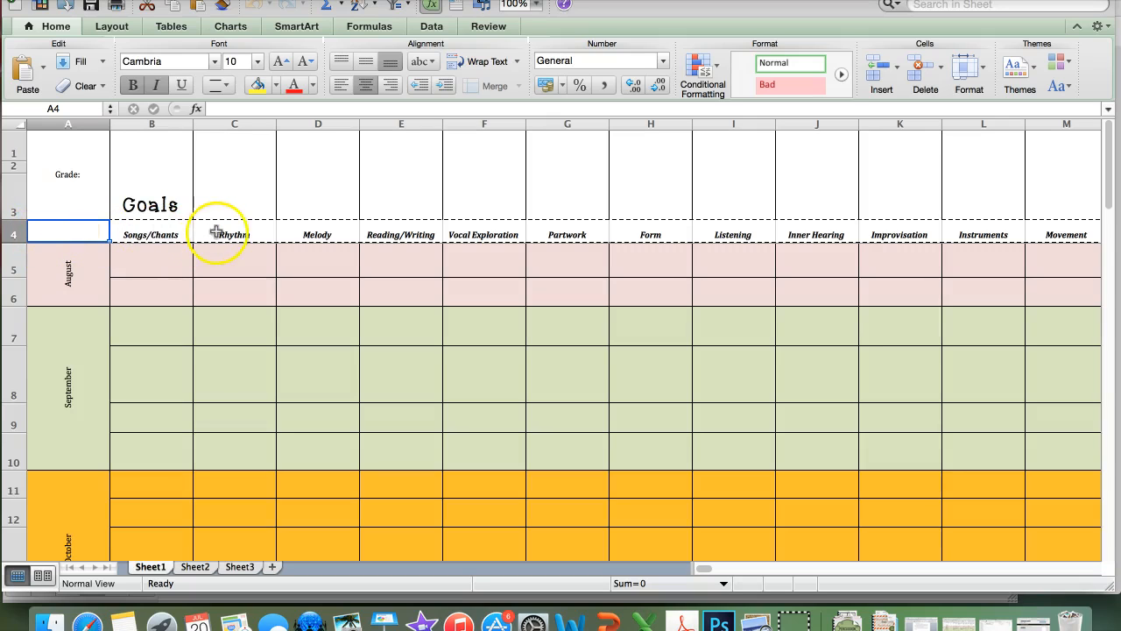
click(150, 235)
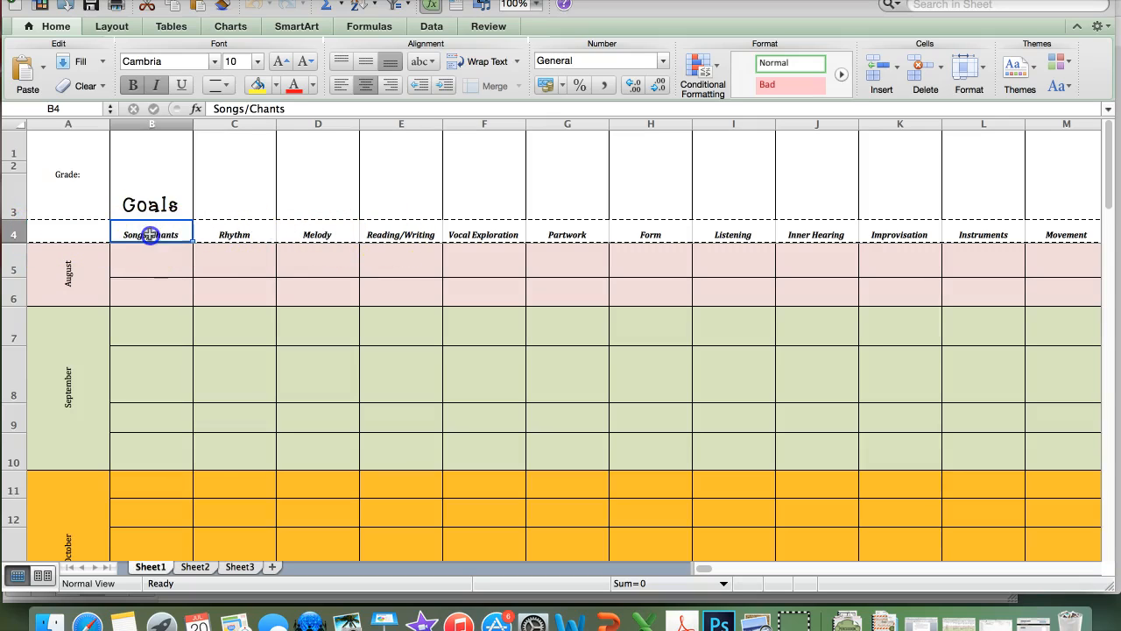
click(243, 234)
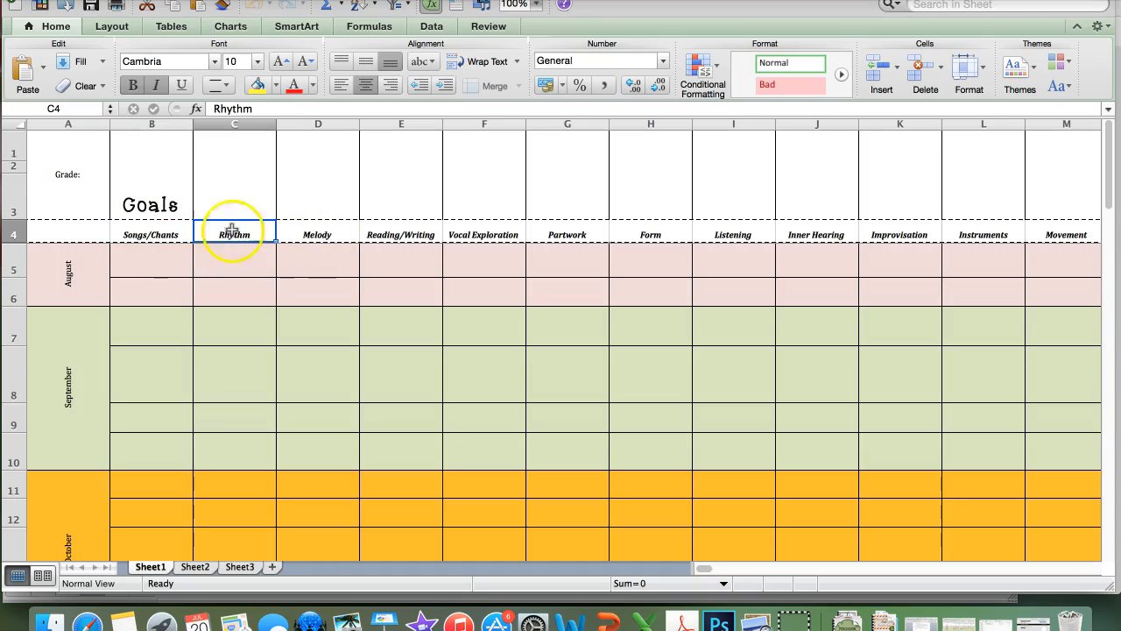
Examine the color-coded month blocks and their week rows from August through May, including the Winter Break and Spring Break rows.
click(49, 284)
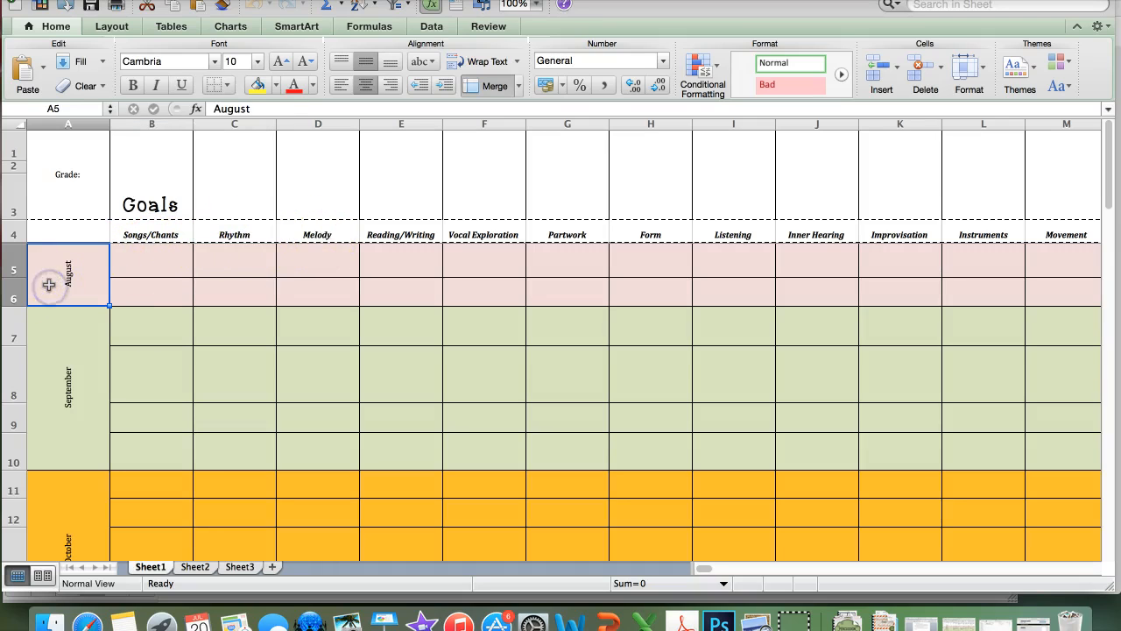
key(Down)
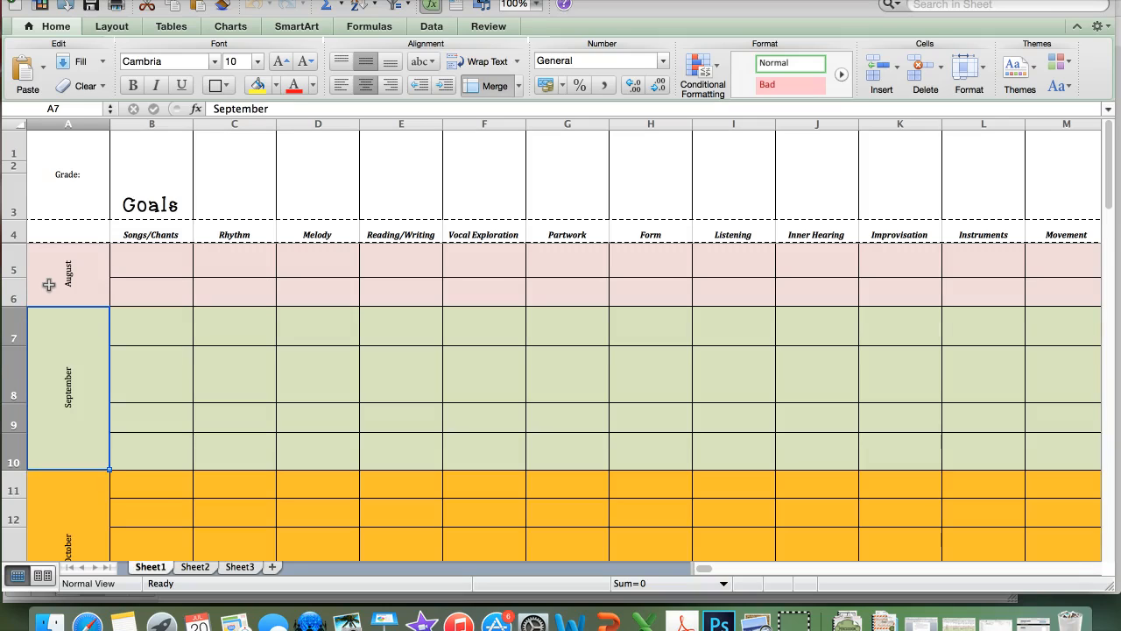
key(Down)
key(Up)
key(Up)
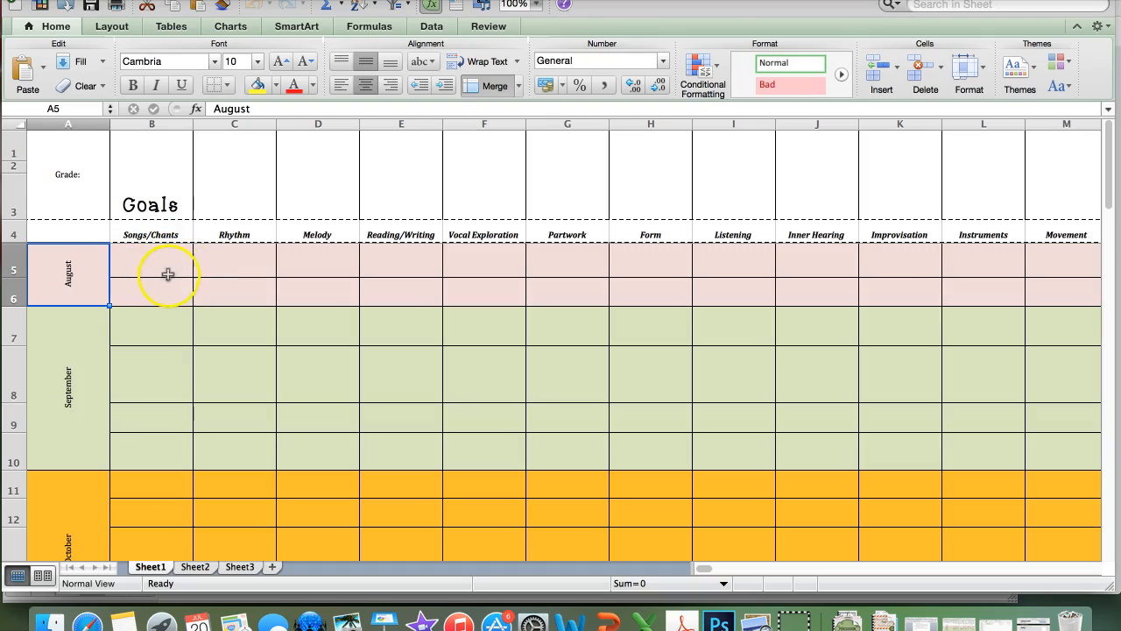
click(77, 335)
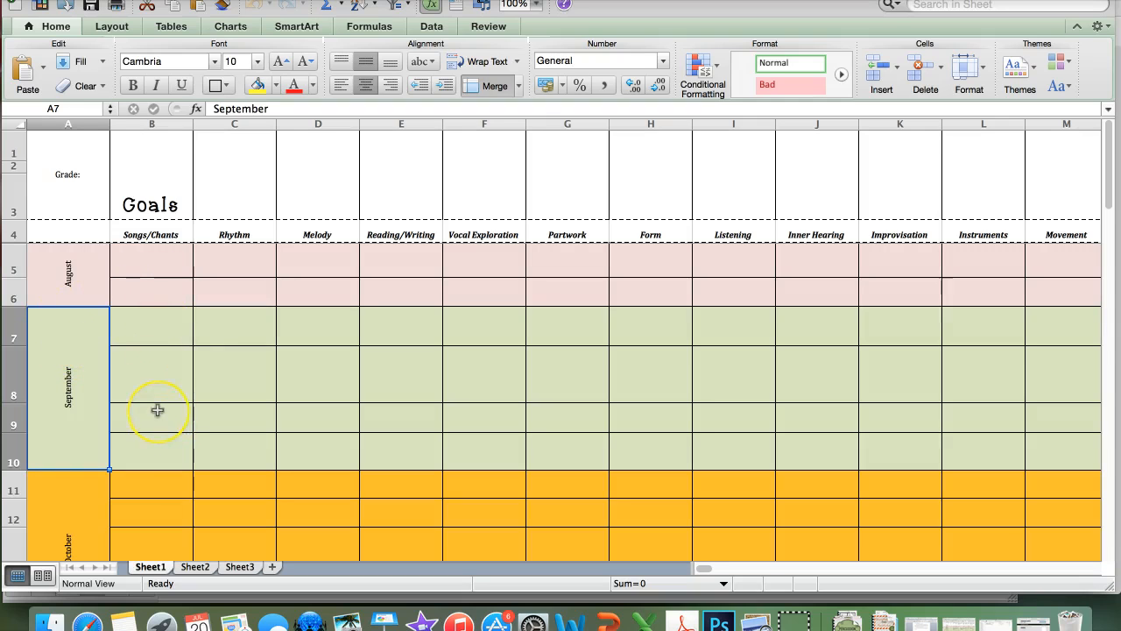
scroll(159, 421, down, 10)
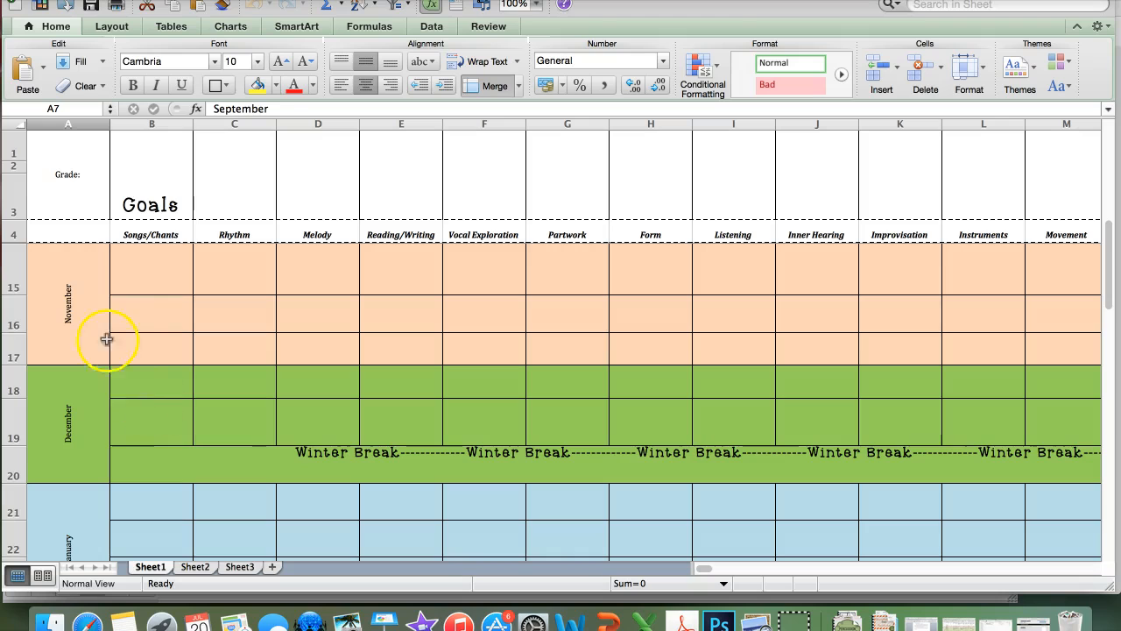
click(82, 300)
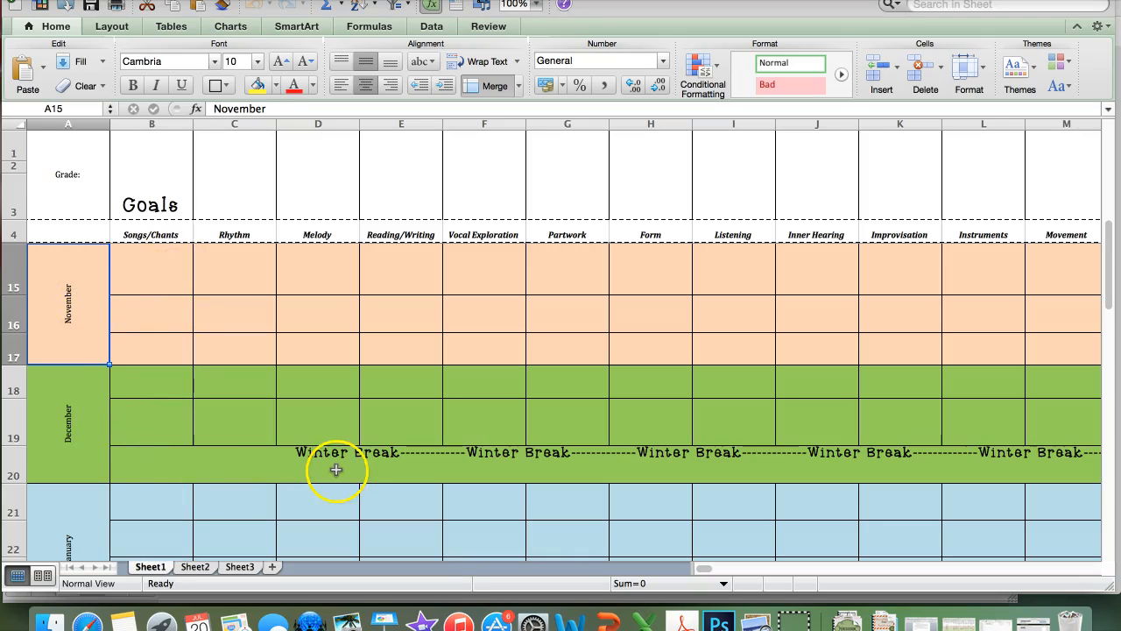
scroll(79, 464, down, 6)
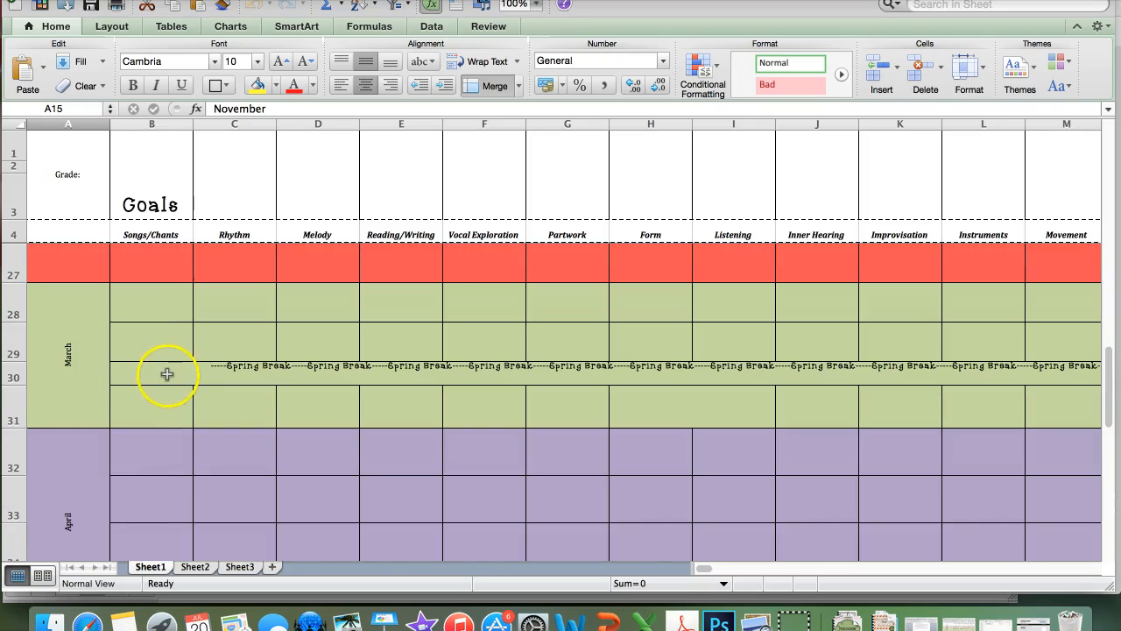
scroll(166, 375, down, 5)
scroll(167, 374, up, 8)
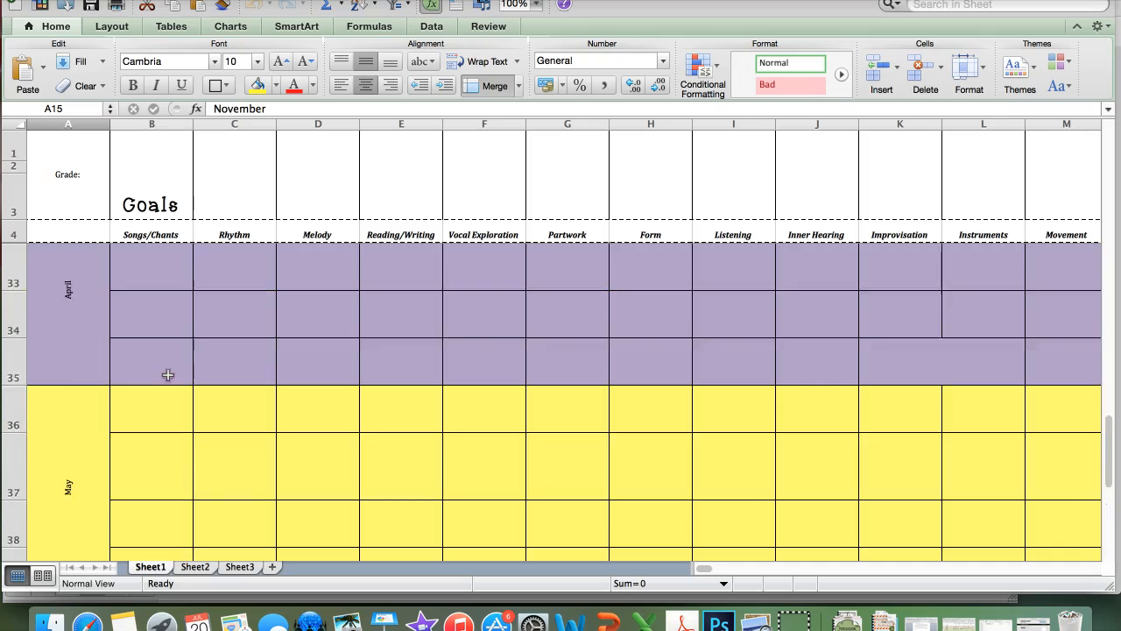
scroll(167, 375, down, 4)
Try merging the March week cells in row 29 across the category columns, as in the Spring Break row, and undo the merge.
click(153, 370)
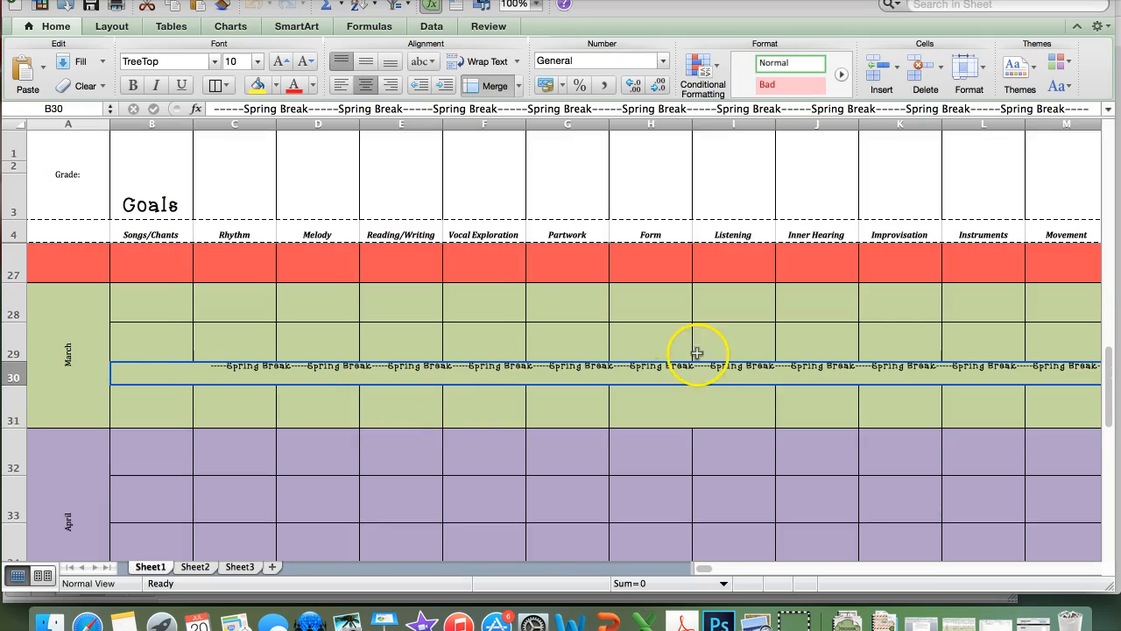
click(153, 342)
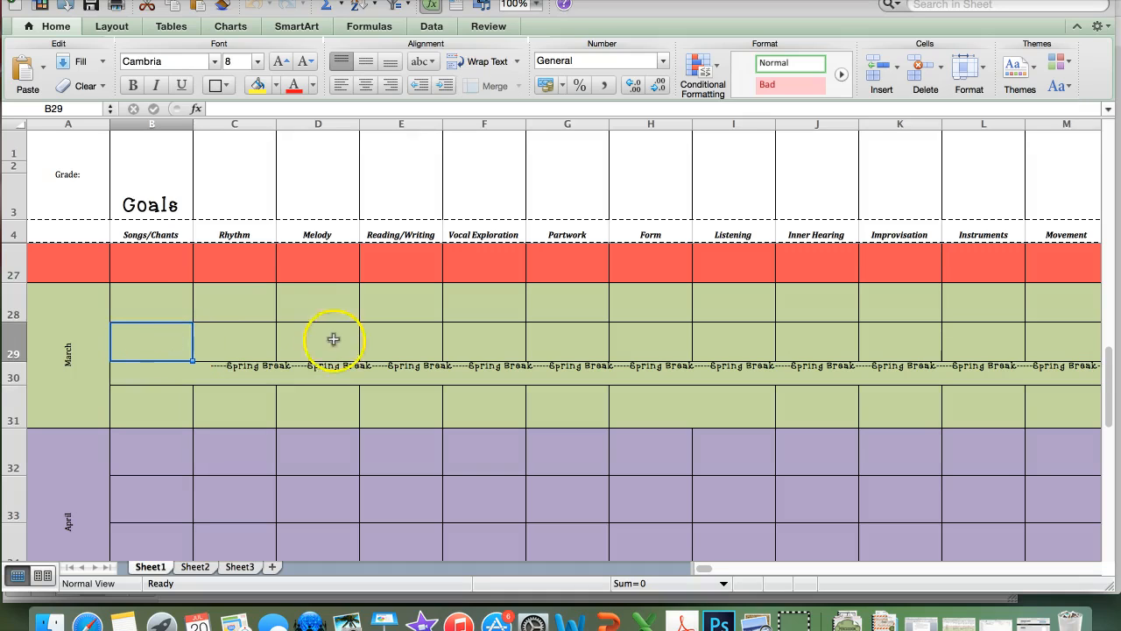
drag(163, 338, 1061, 333)
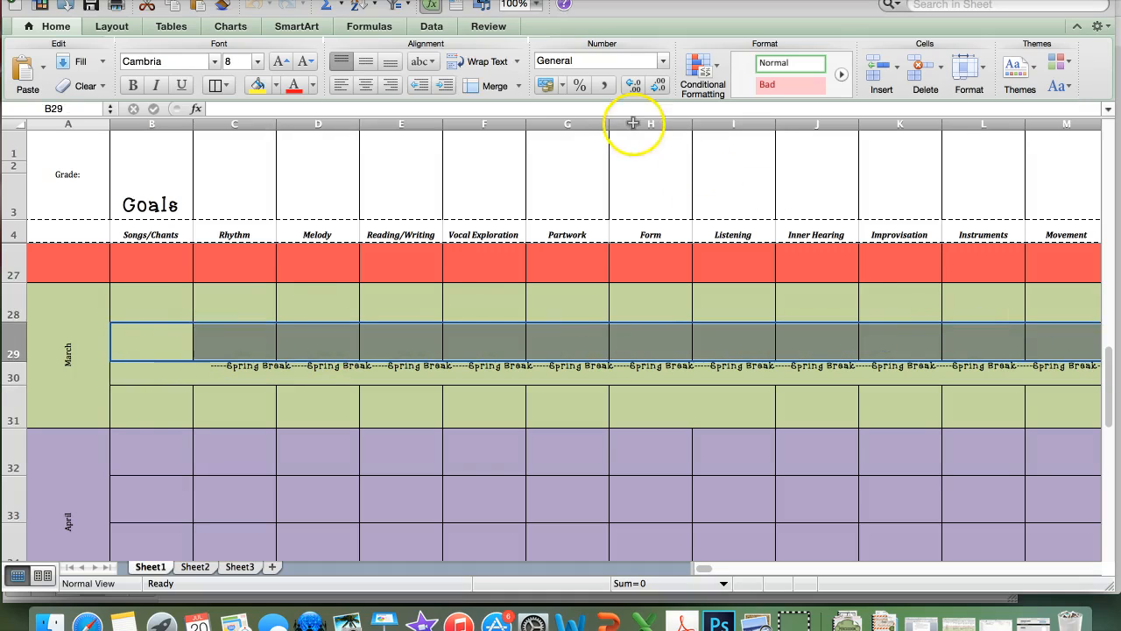
click(490, 89)
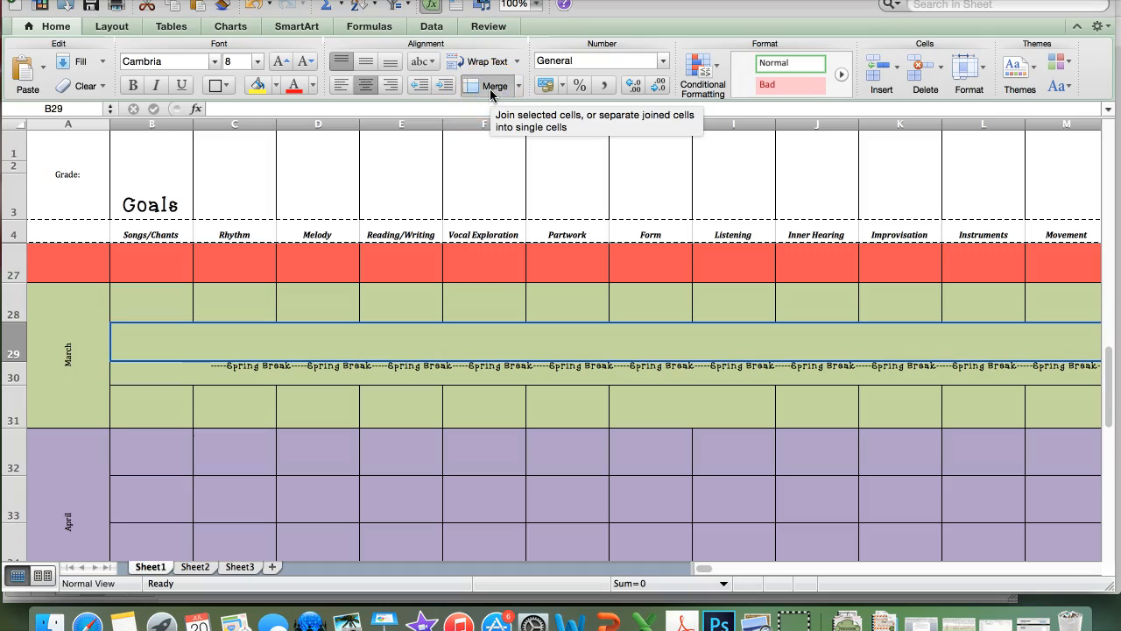
click(252, 8)
click(208, 417)
Review the month blocks back from February through January and December up to August.
scroll(208, 417, up, 2)
click(55, 332)
scroll(56, 333, up, 3)
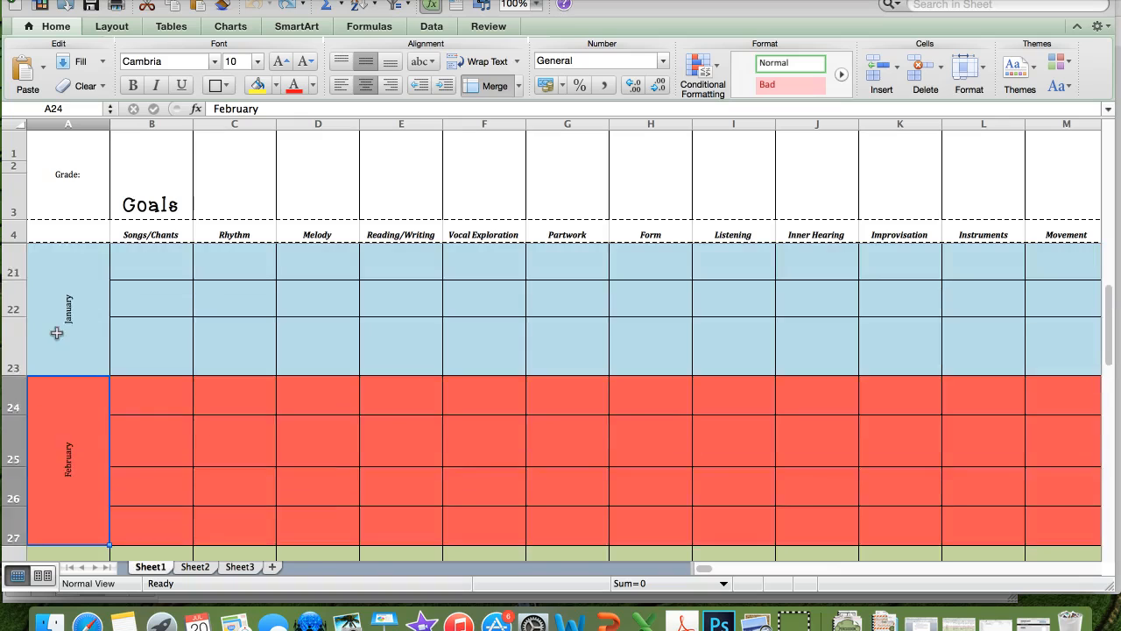
scroll(56, 333, up, 4)
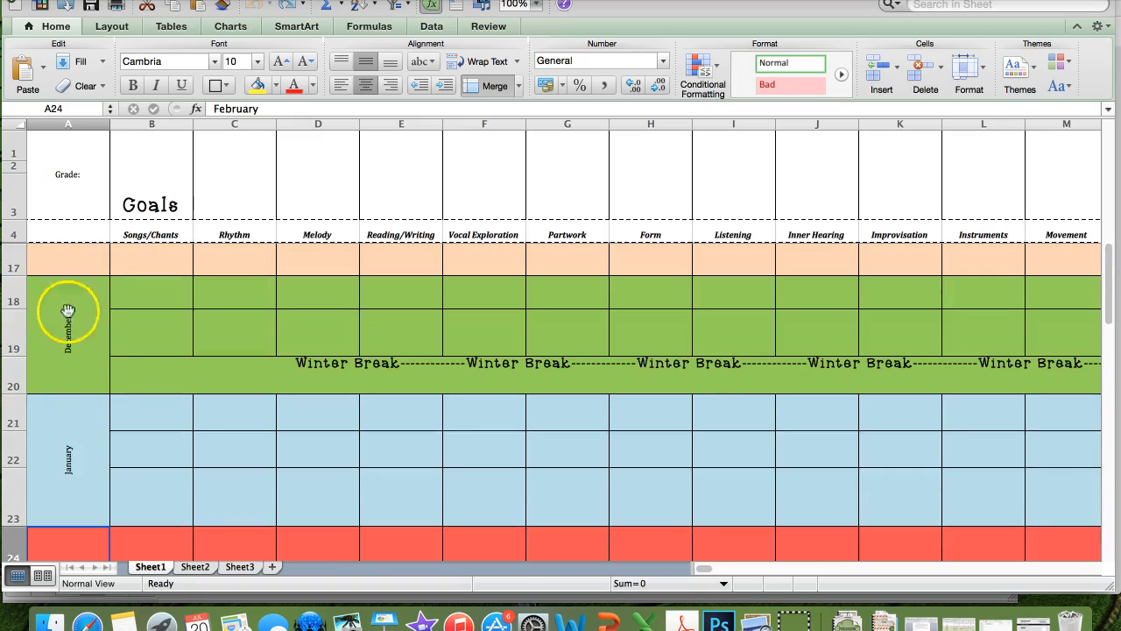
click(73, 294)
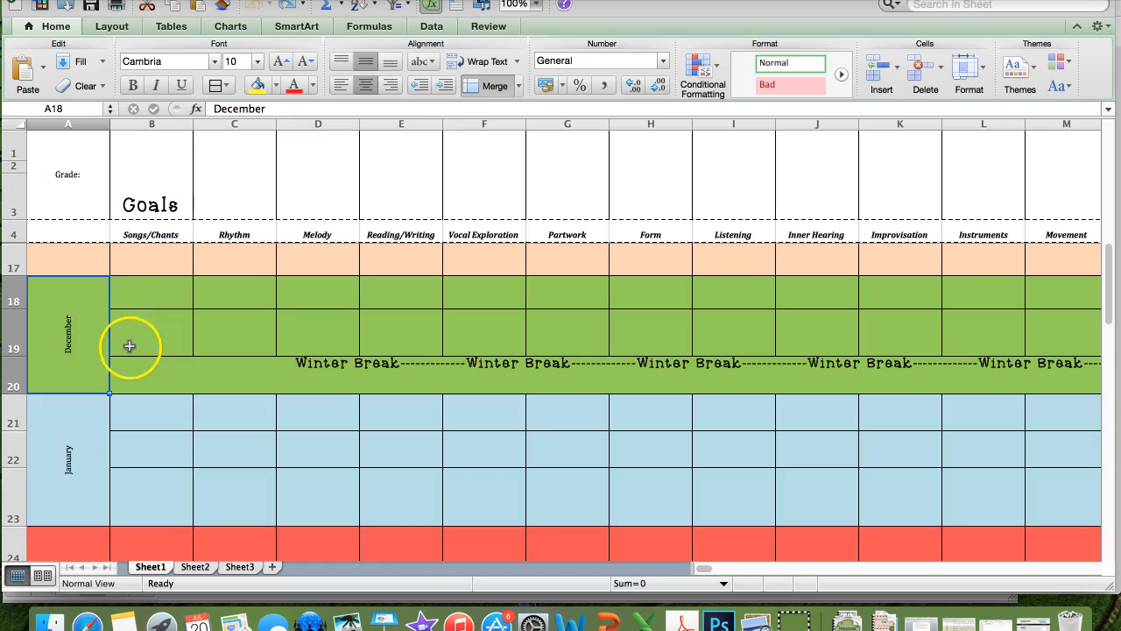
scroll(129, 346, up, 10)
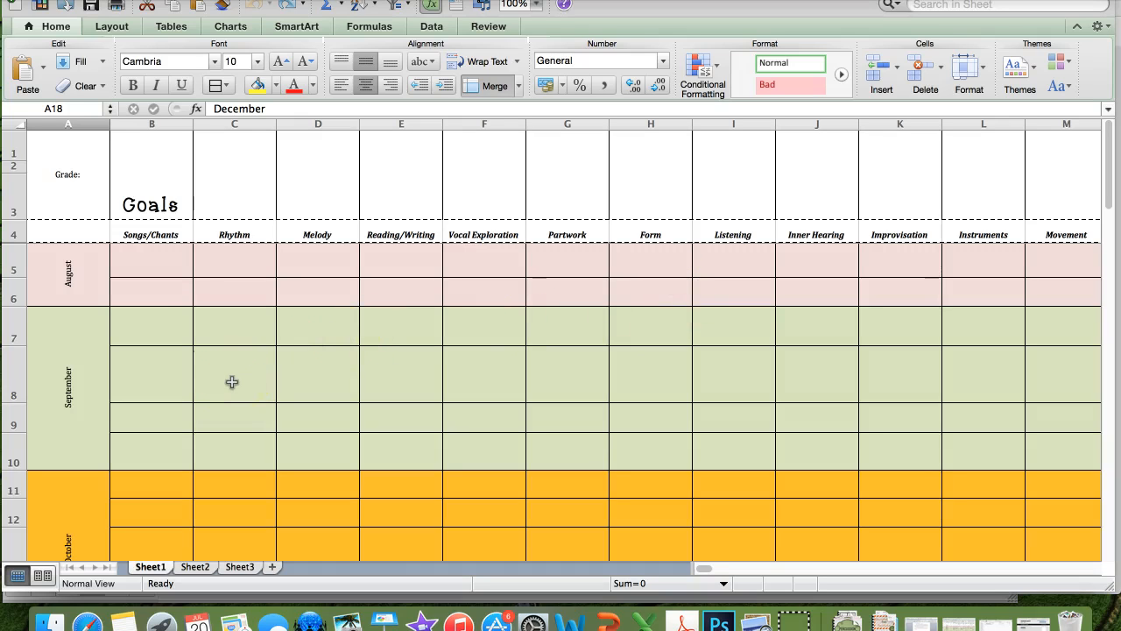
scroll(226, 372, down, 5)
scroll(226, 372, up, 5)
scroll(198, 296, down, 1)
scroll(199, 296, up, 1)
Go through the category headings in row 4 one by one, from Songs/Chants to Holidays.
click(241, 233)
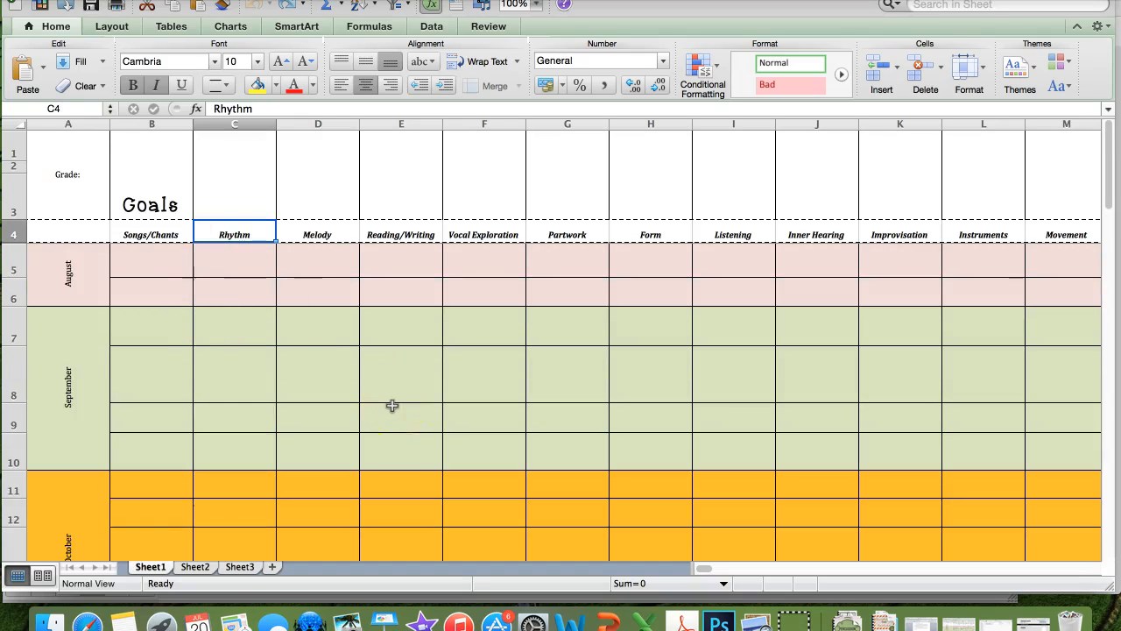
key(Left)
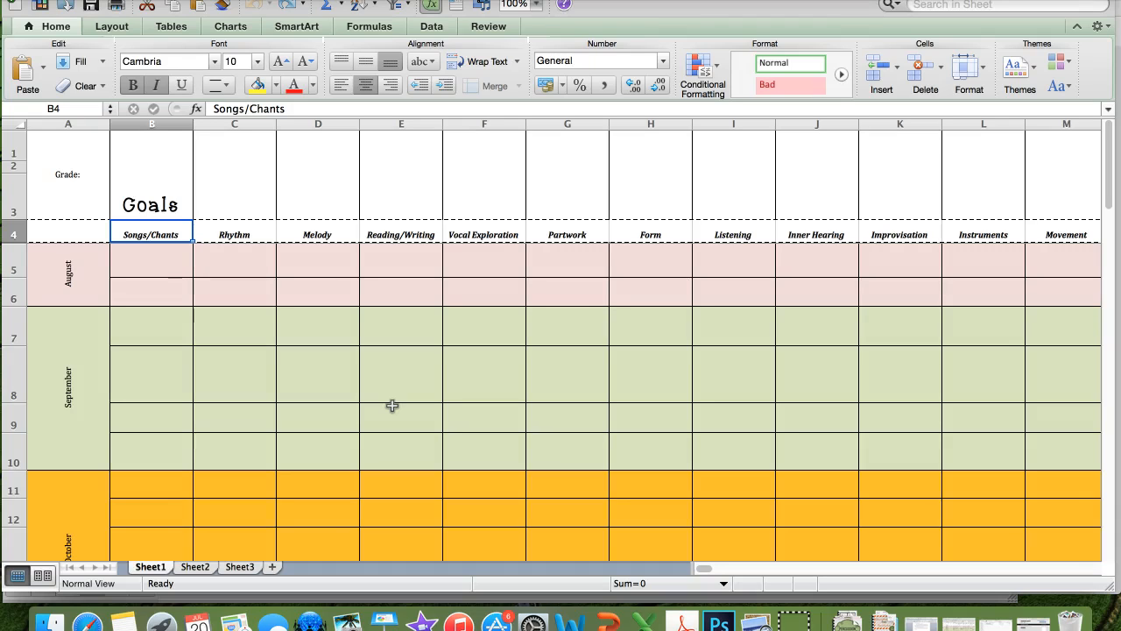
key(Right)
key(Right)
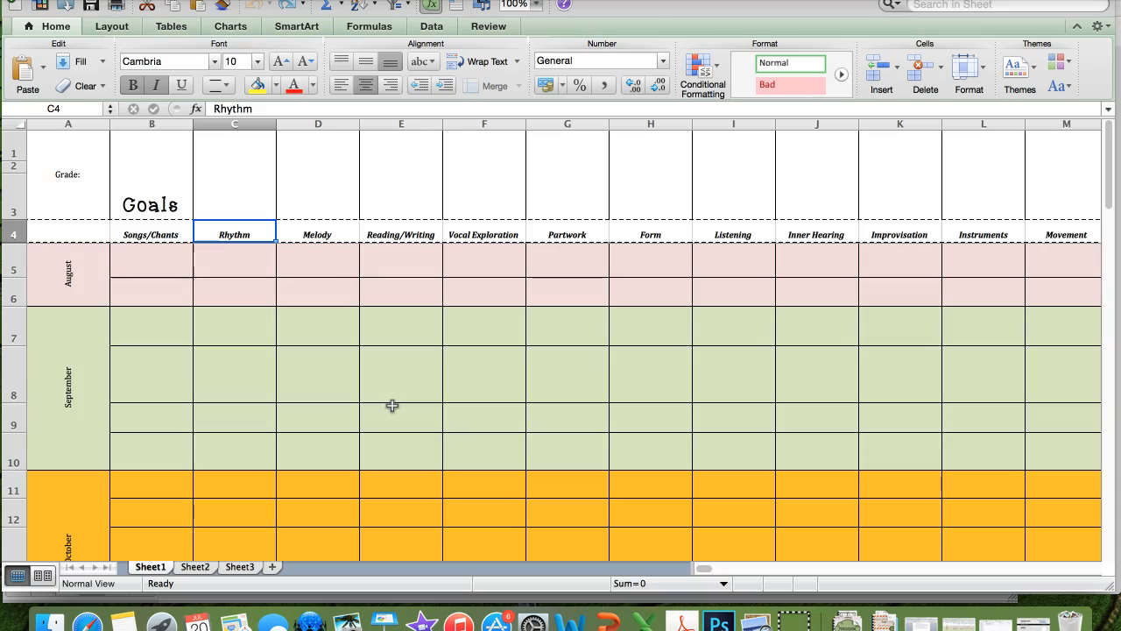
key(Left)
key(Right)
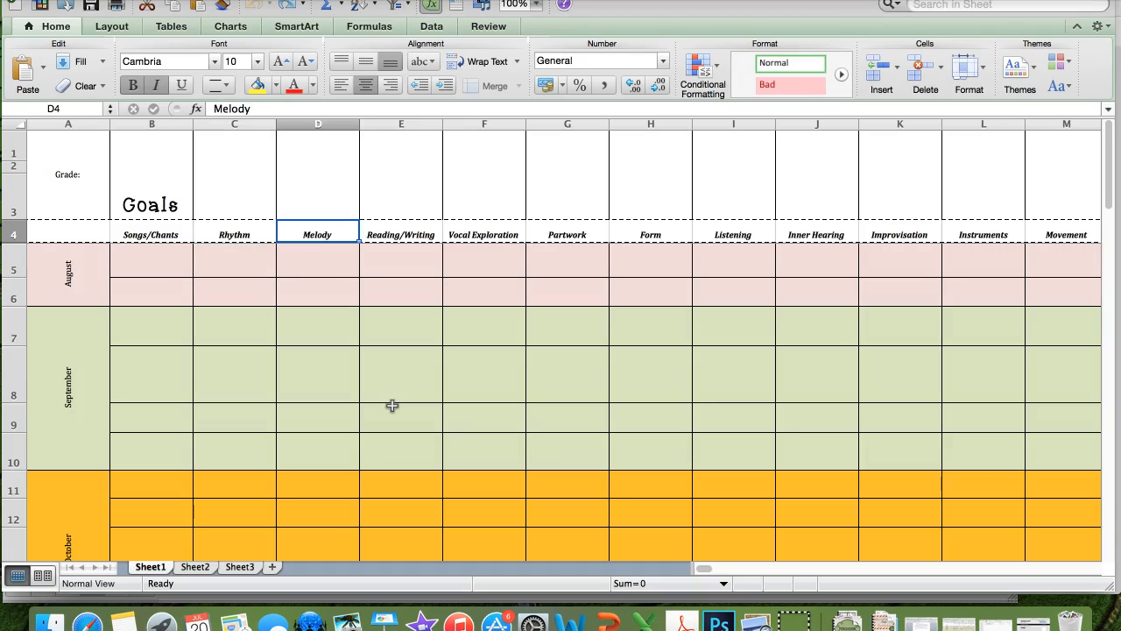
key(Right)
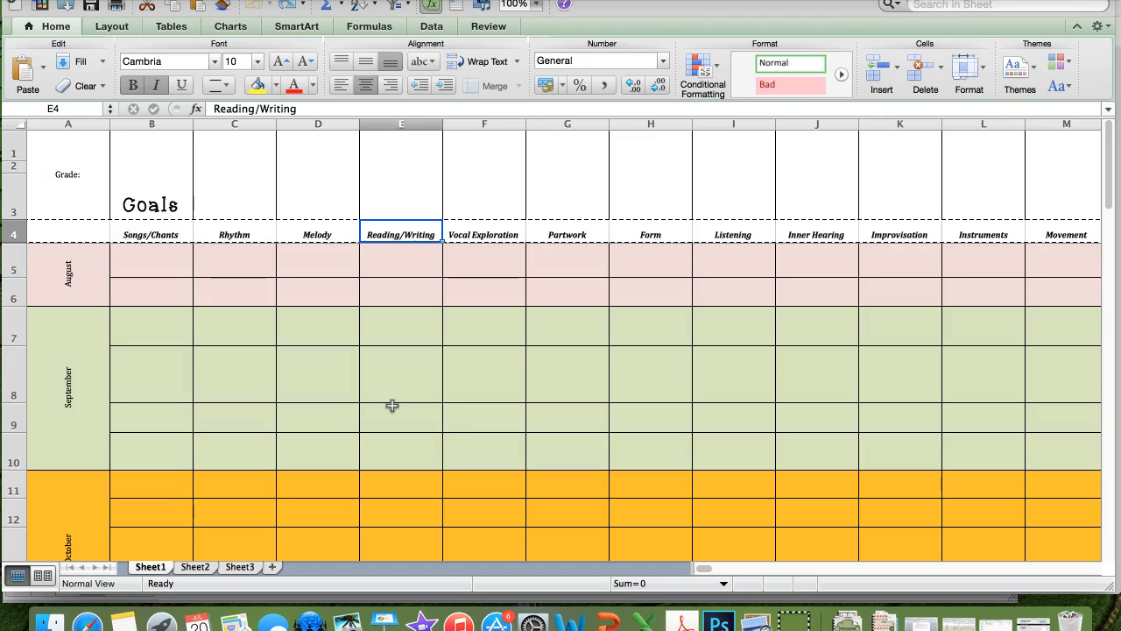
key(Right)
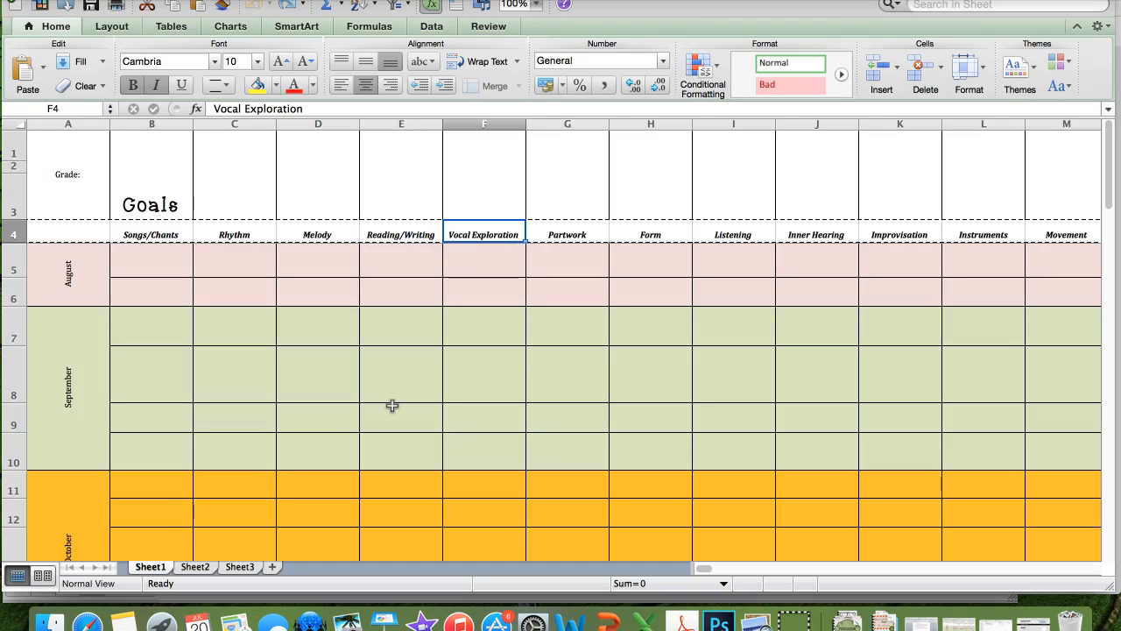
key(Right)
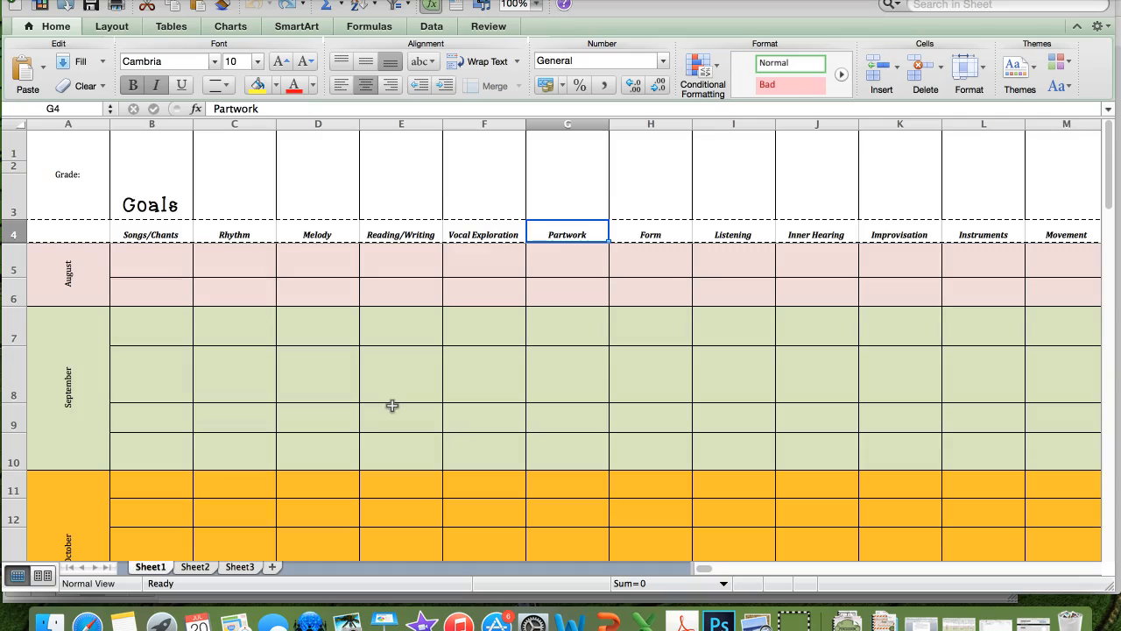
key(Right)
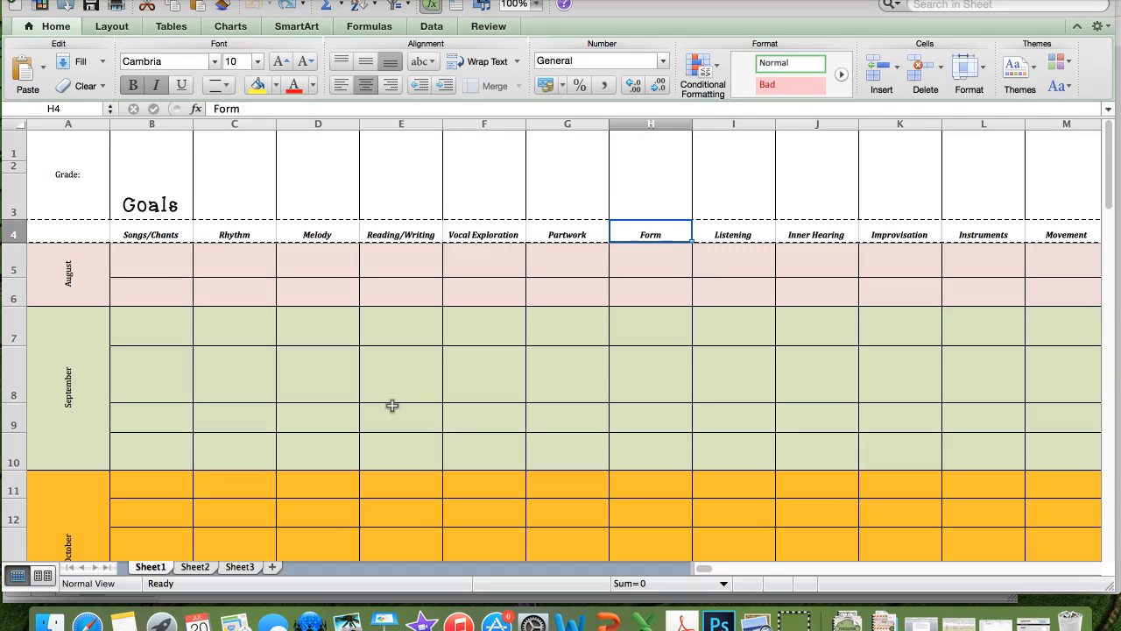
key(Right)
key(Right)
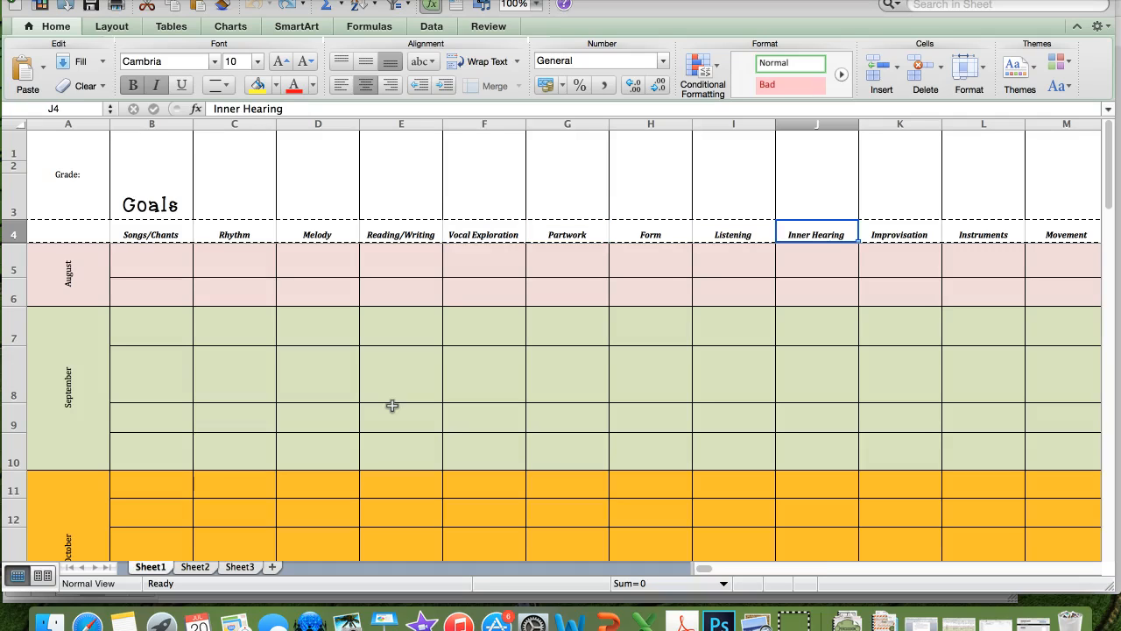
key(Right)
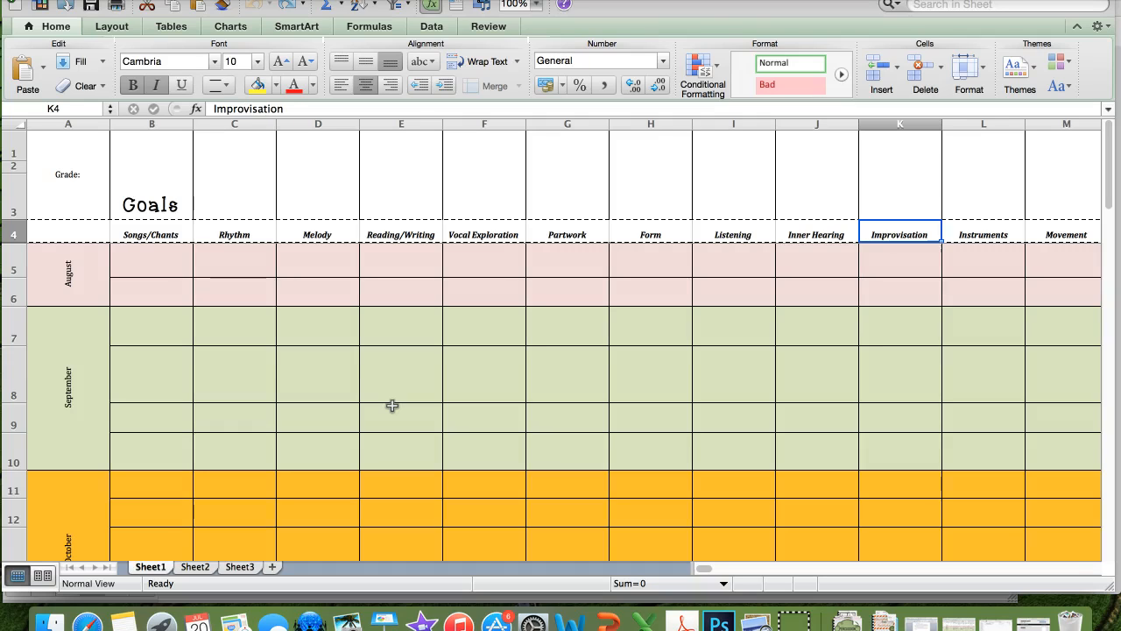
key(Right)
key(Right)
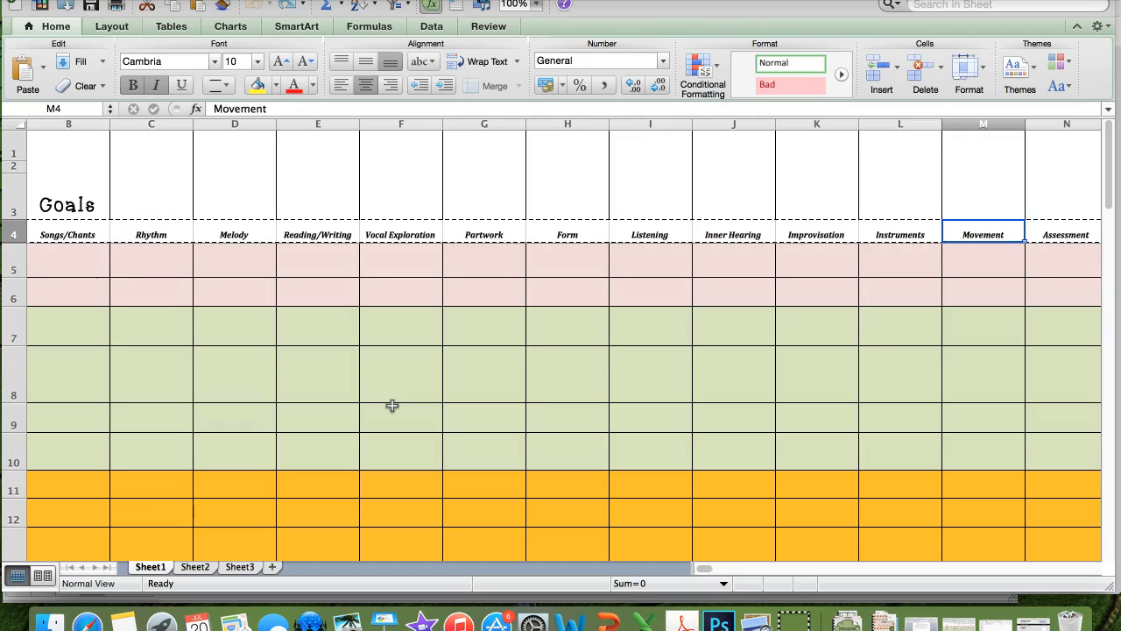
key(Right)
key(Right)
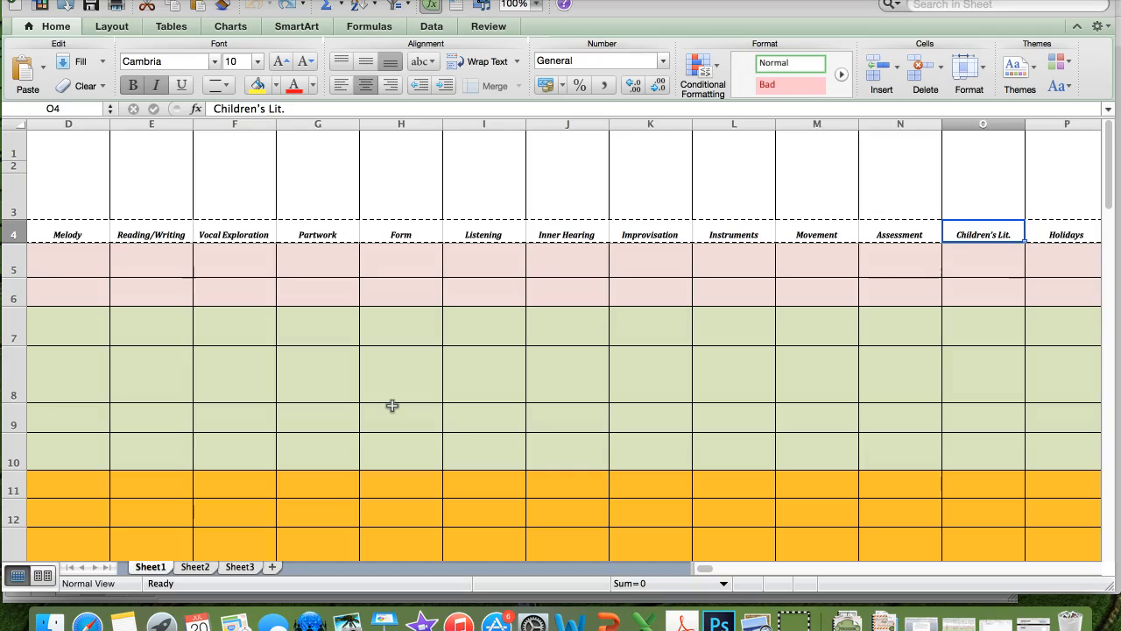
key(Left)
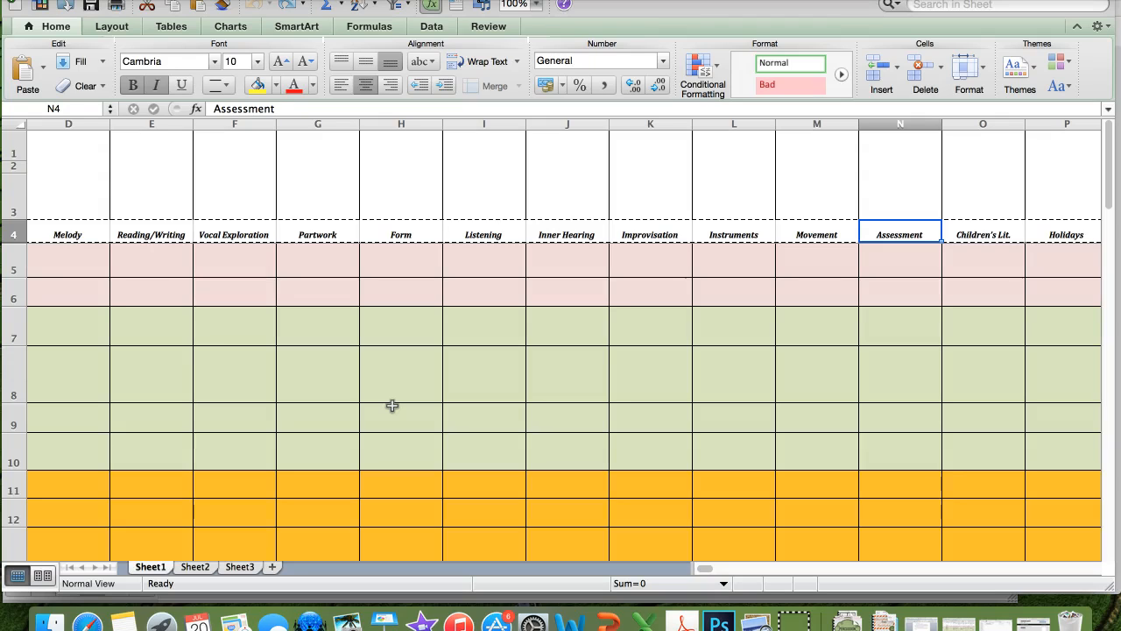
key(Right)
key(Right)
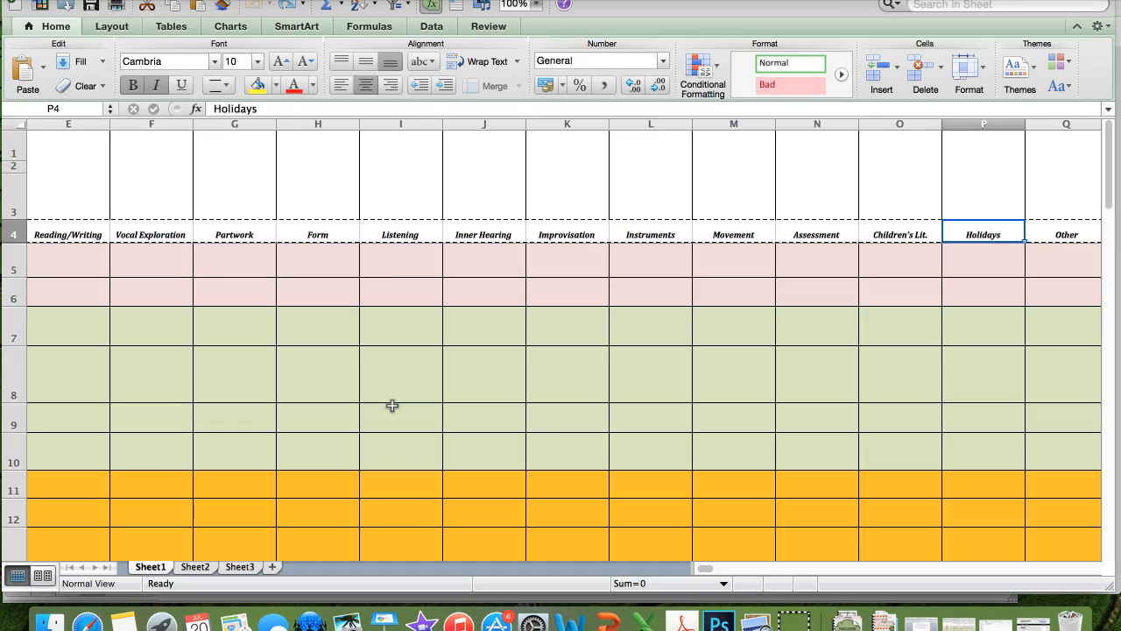
View the last category heading, Other, in row 4 and go back across the headings to the first column.
key(Right)
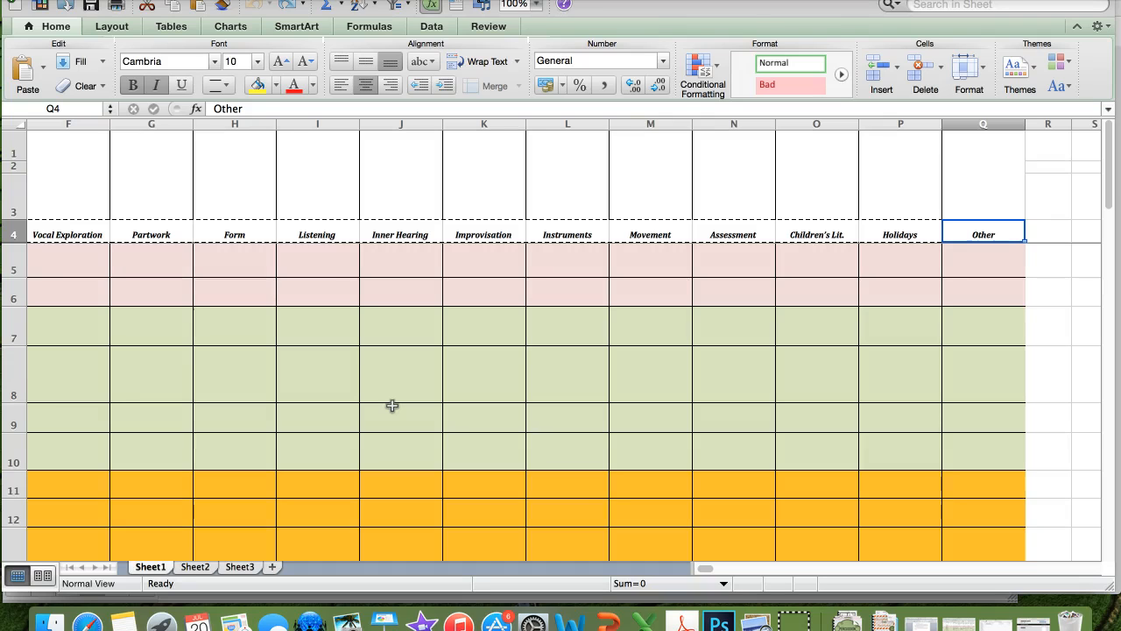
key(Left)
key(Left)
key(Left)
key(Left)
key(Left)
key(Left)
key(Left)
key(Left)
key(Left)
key(Left)
key(Left)
key(Left)
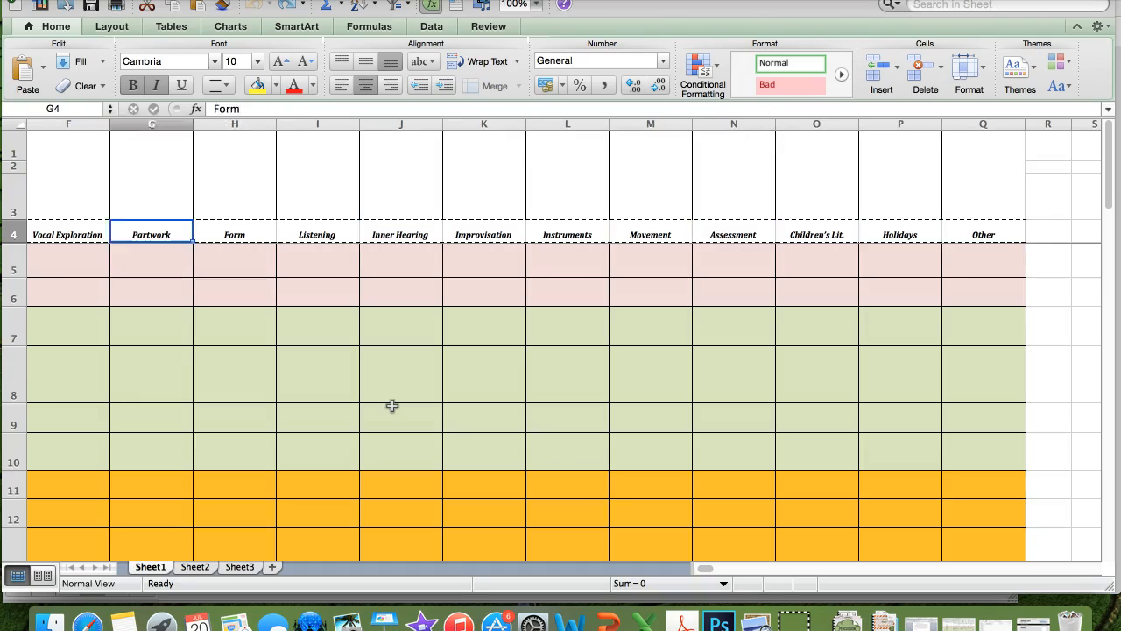
key(Left)
key(Left)
key(Left)
key(Left)
Review the blank template's week rows under the category columns, from August through November.
key(Down)
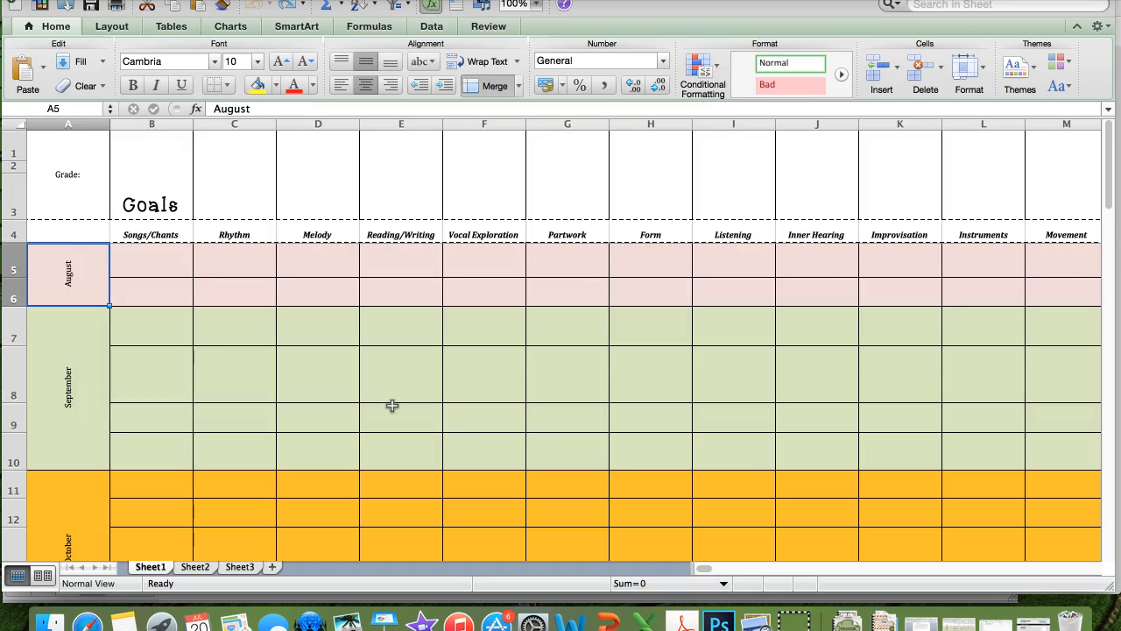
key(Right)
key(Right)
key(Left)
key(Down)
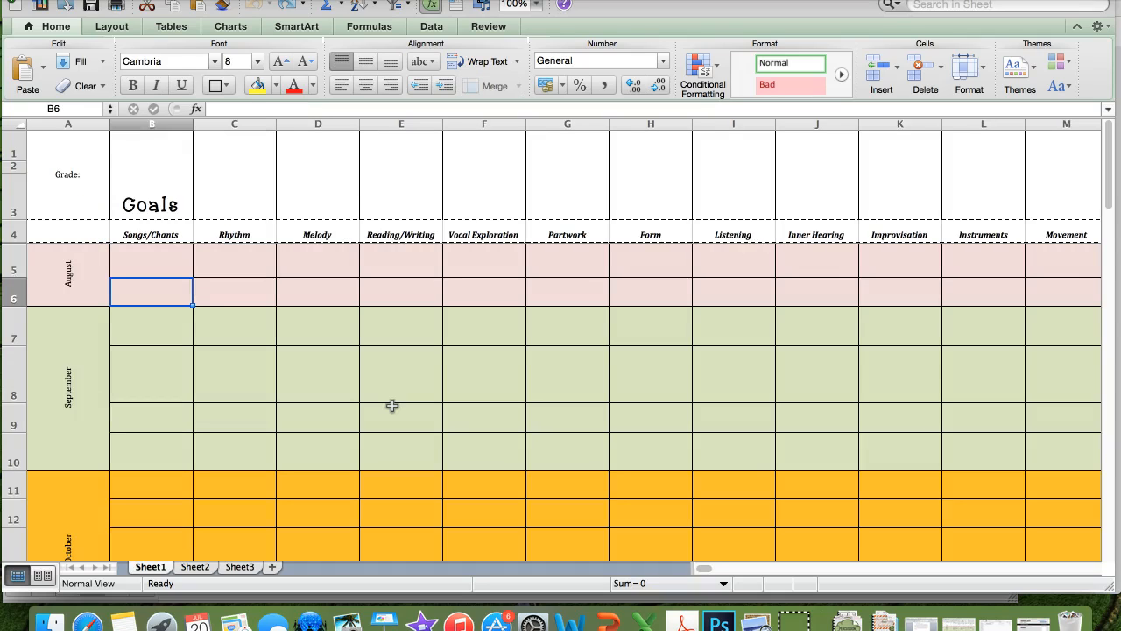
key(Down)
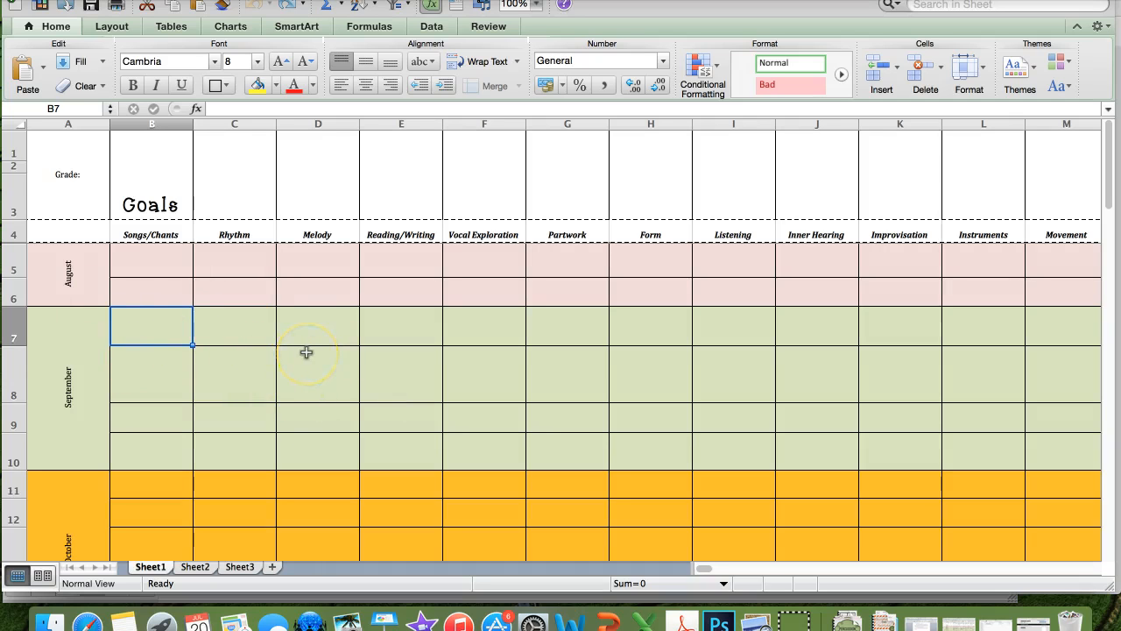
scroll(306, 352, down, 3)
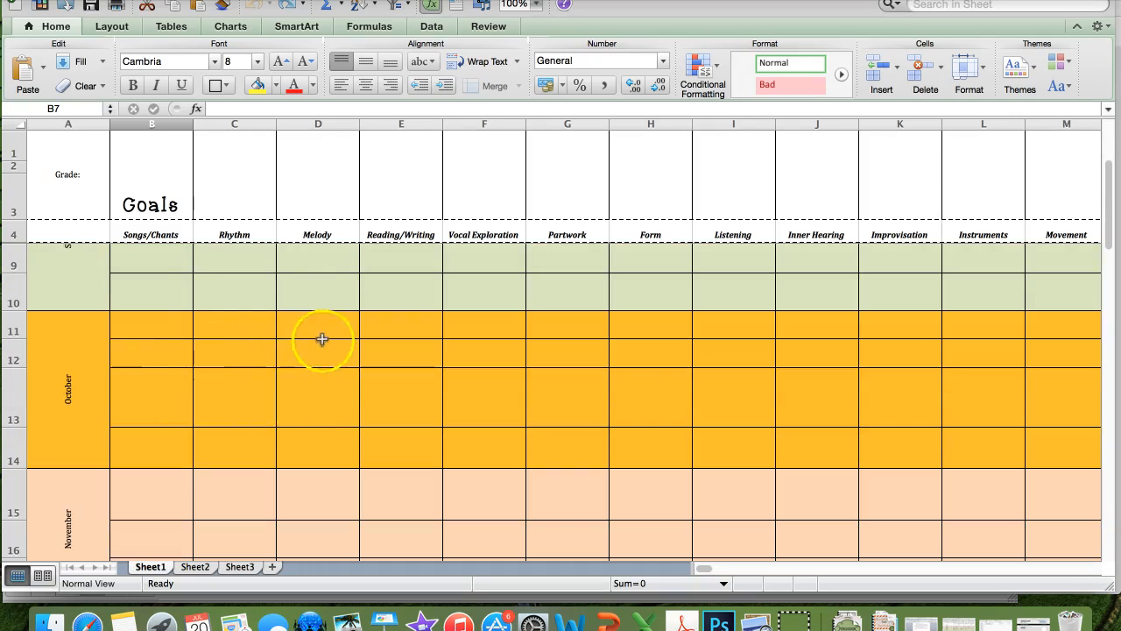
scroll(261, 407, down, 3)
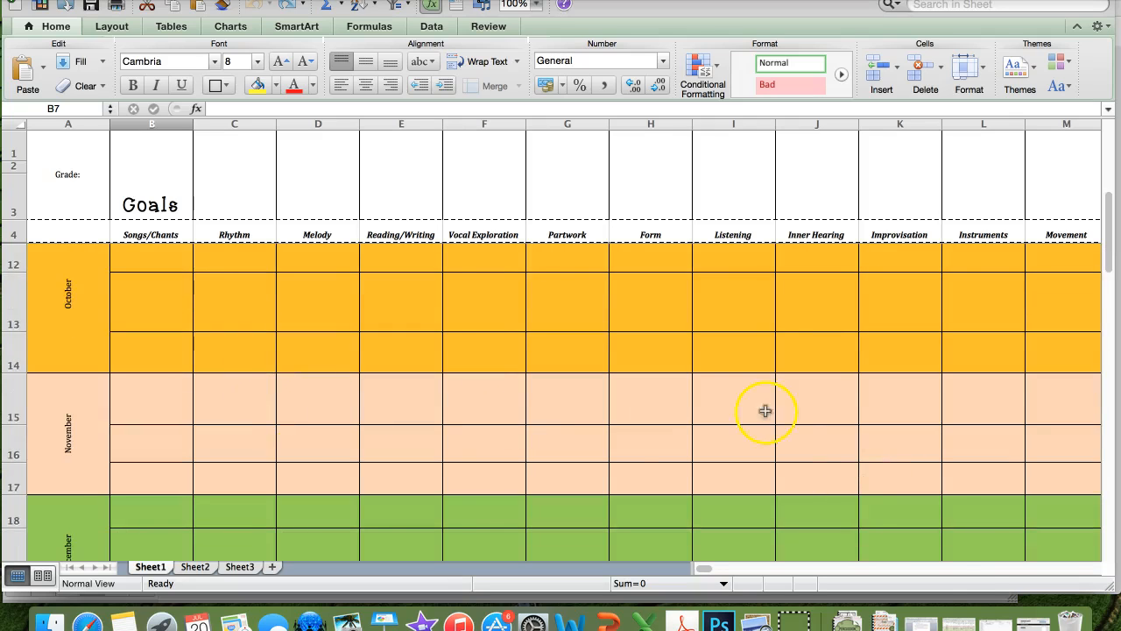
Switch to the minimized workbook with the filled-in Grade 1 plan and select its Goals cell.
click(963, 618)
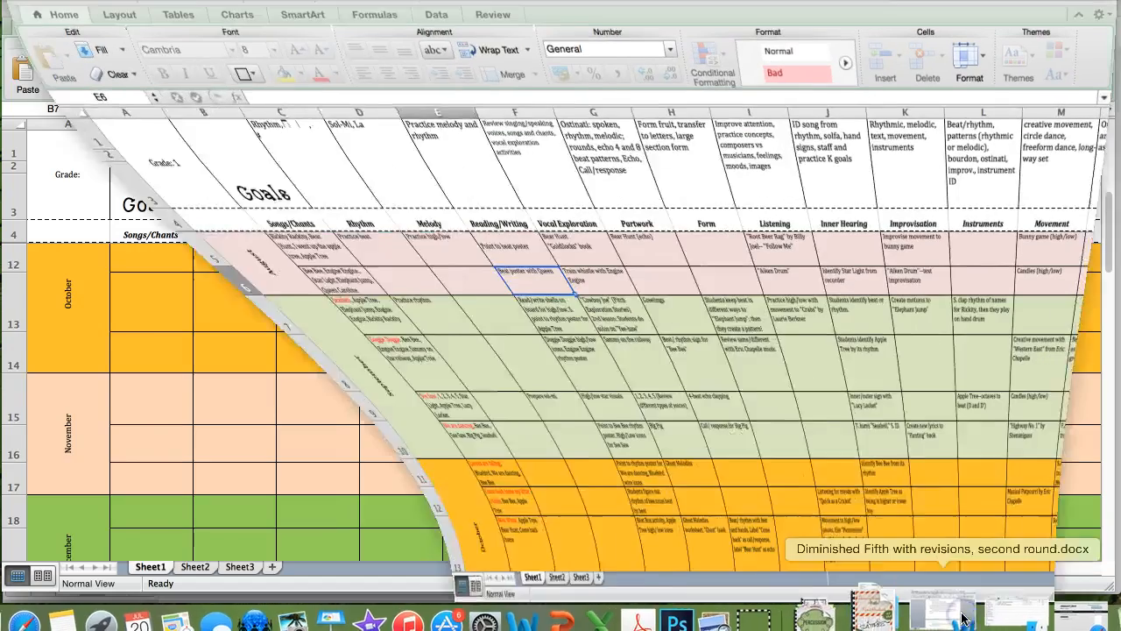
click(144, 261)
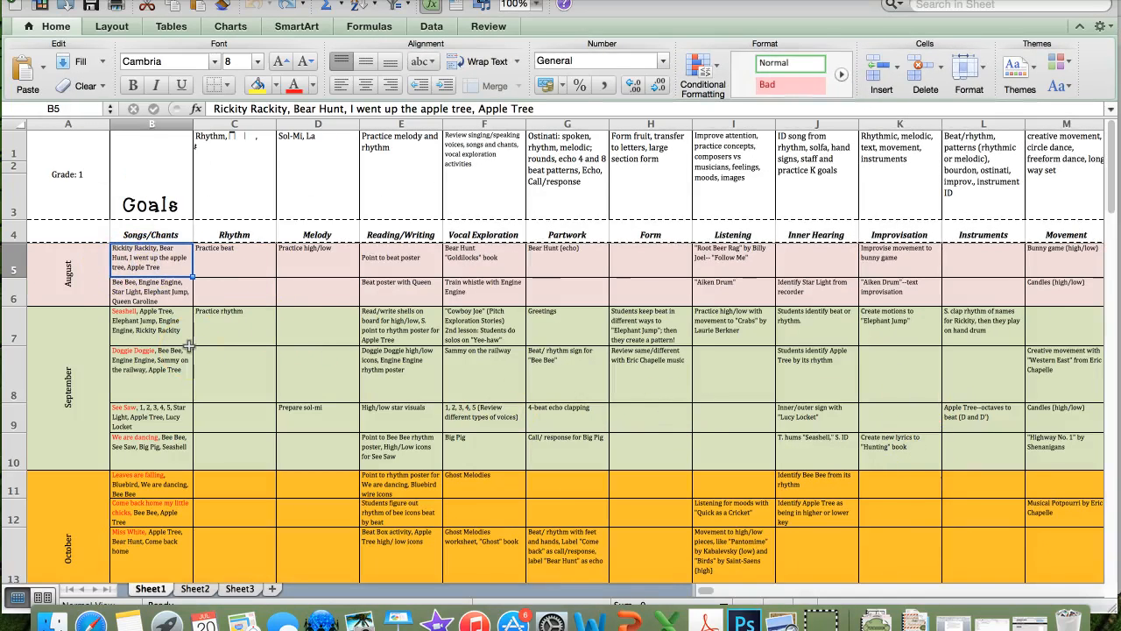
key(Up)
key(Up)
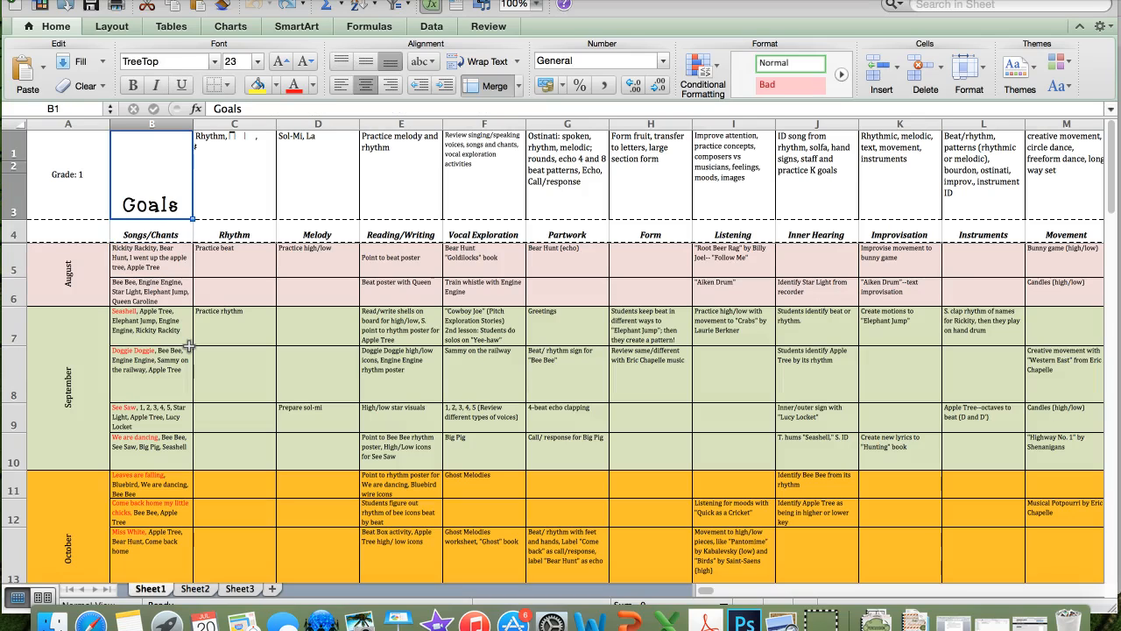
Go through the Grade 1 goals at the top of the columns, from Rhythm to Listening.
key(Right)
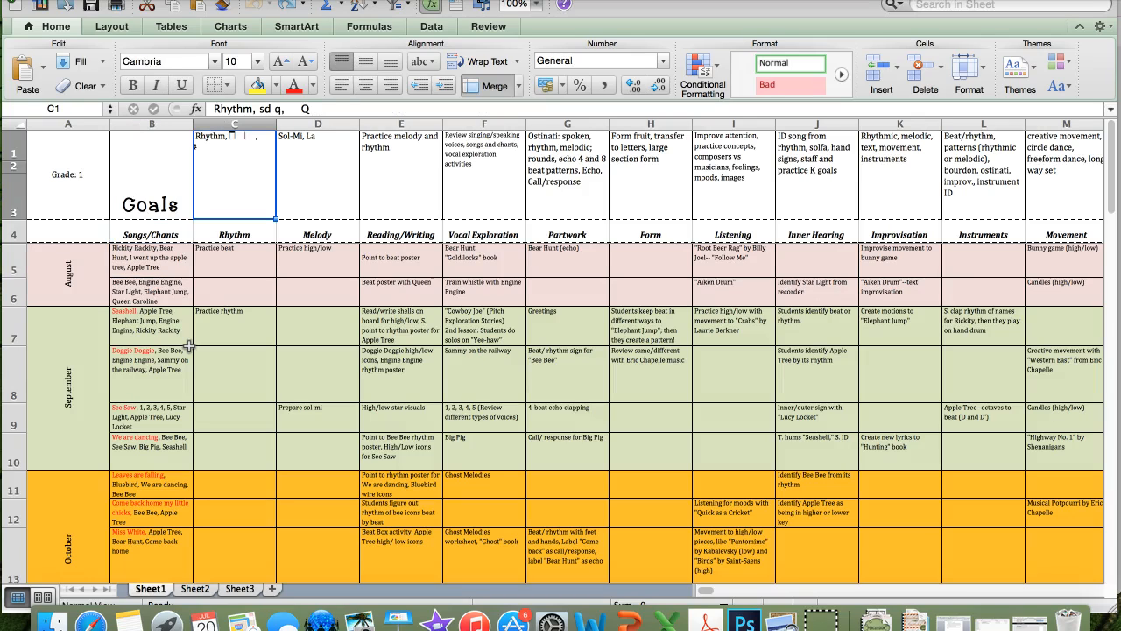
key(Right)
key(Left)
key(Right)
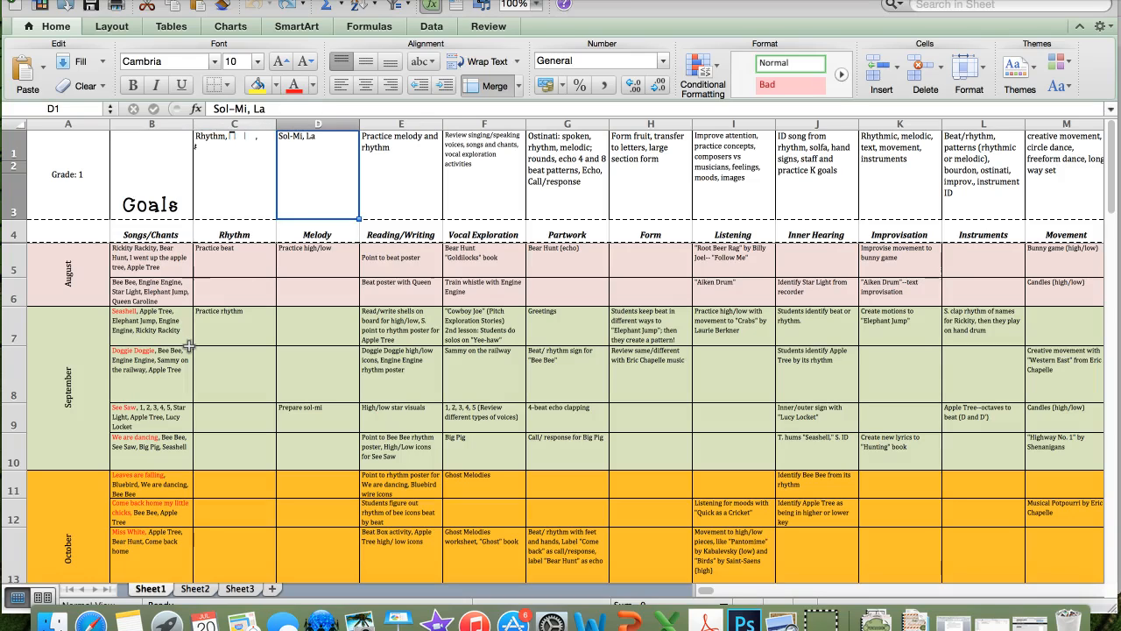
key(Right)
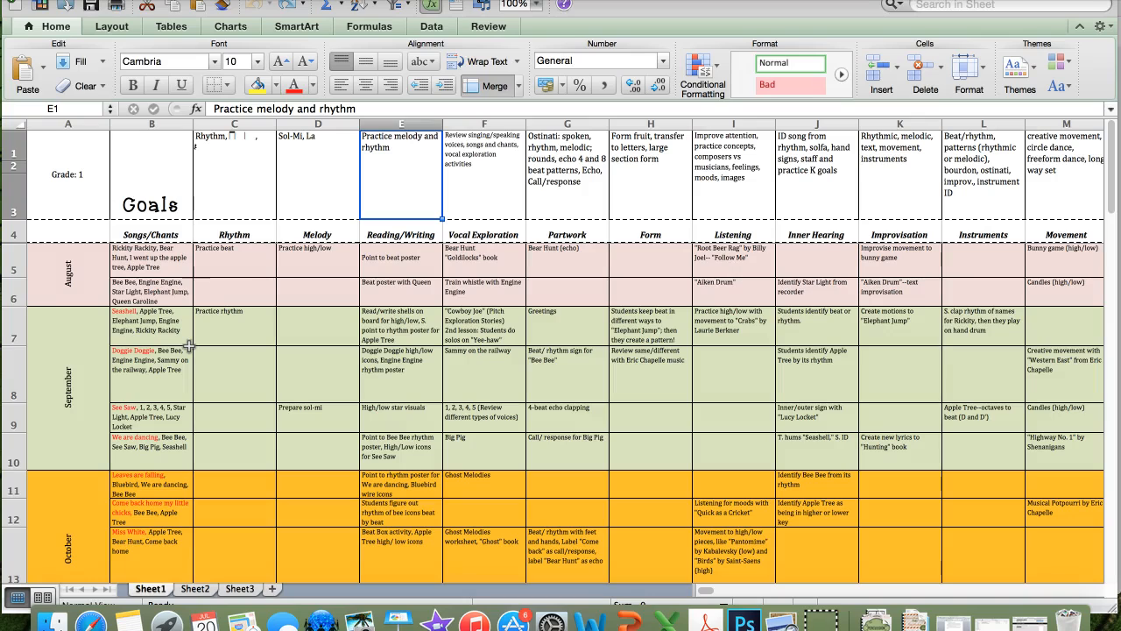
key(Right)
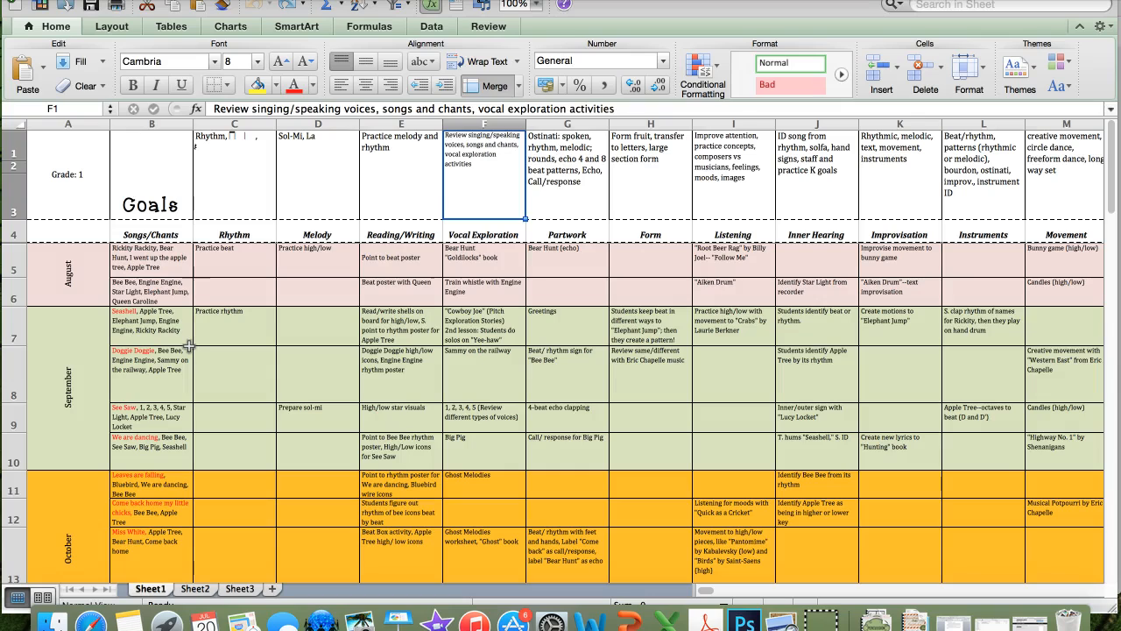
key(Right)
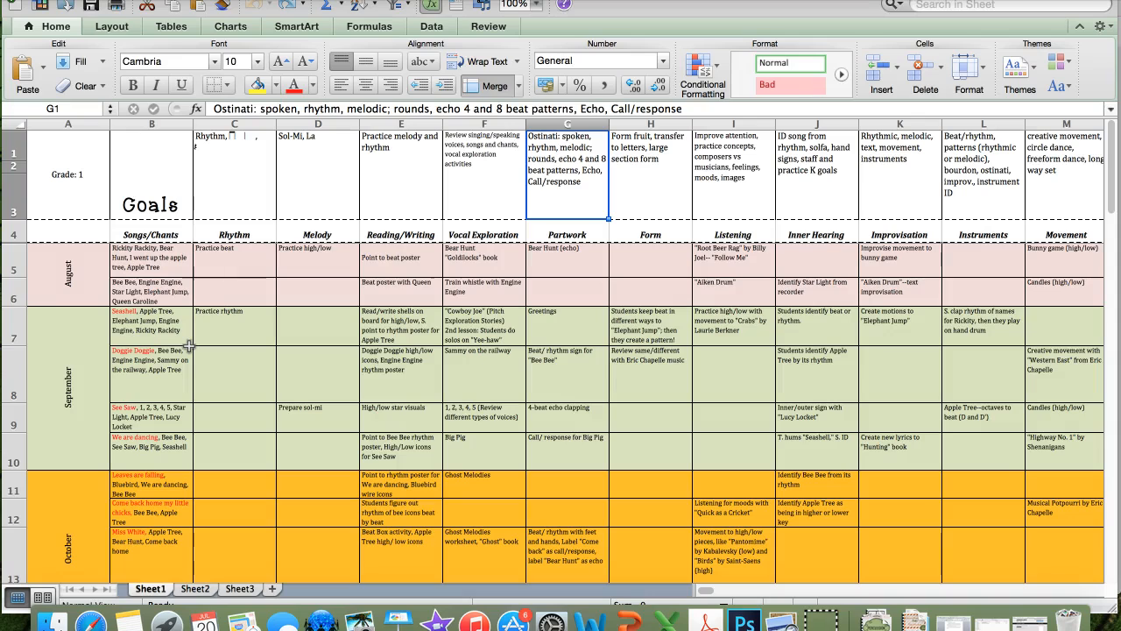
key(Right)
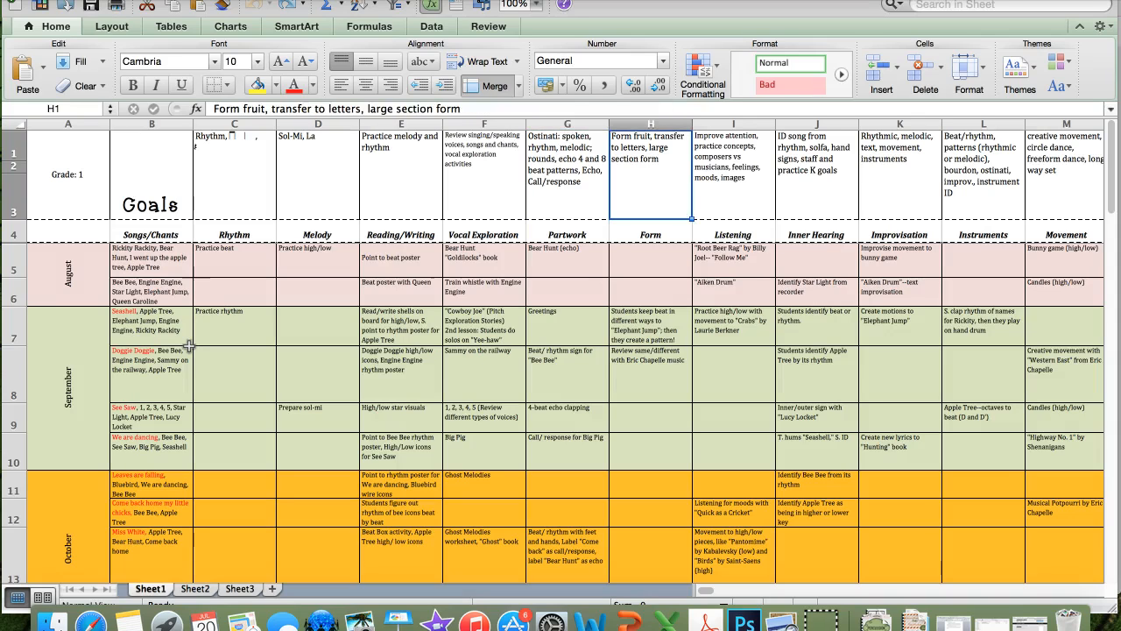
key(Right)
key(Right)
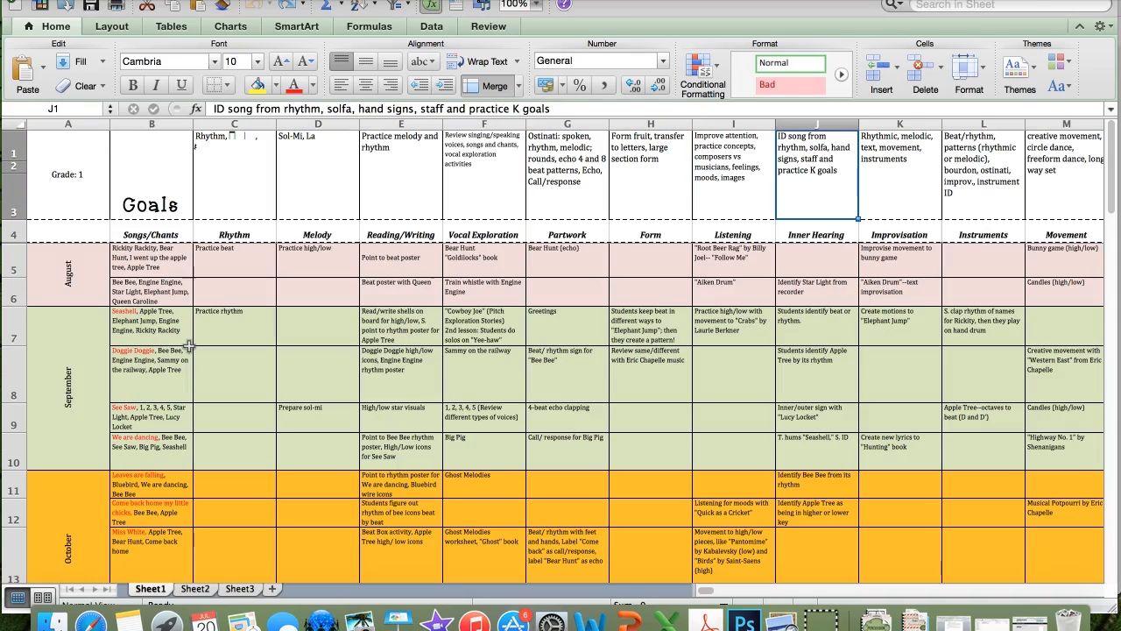
key(Left)
key(Left)
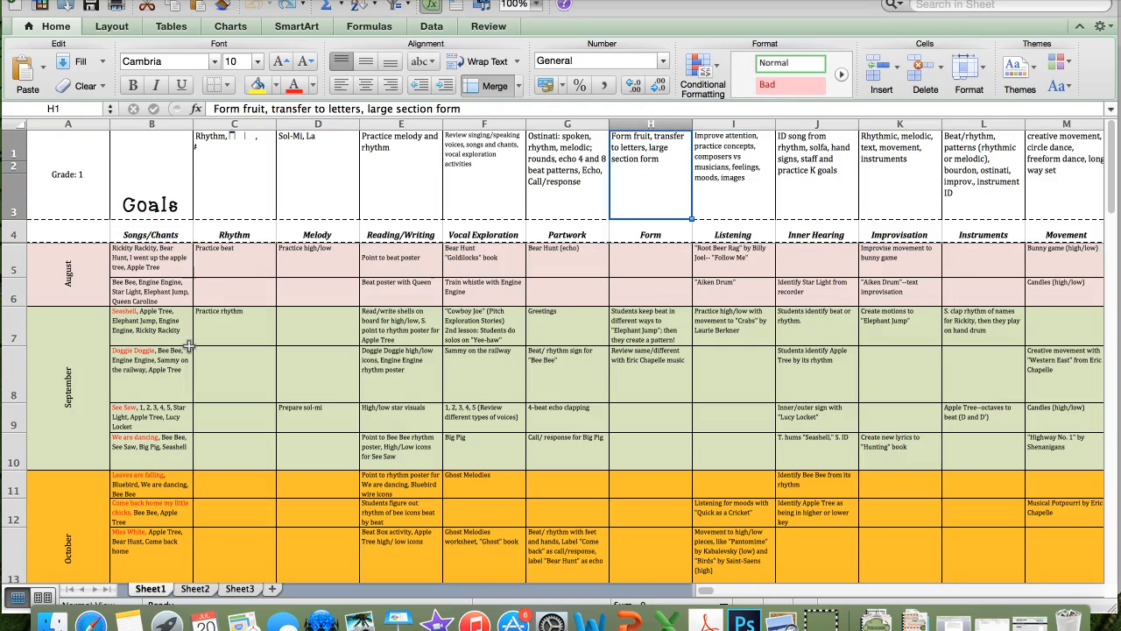
key(Right)
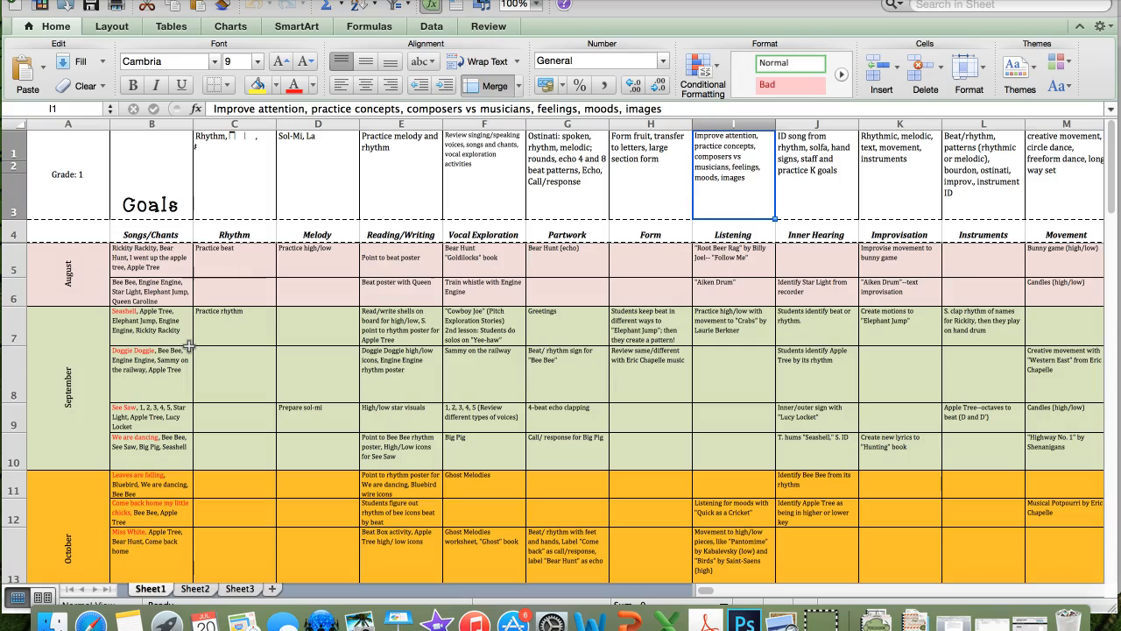
Continue through the Grade 1 goals from Inner Hearing to Other.
key(Right)
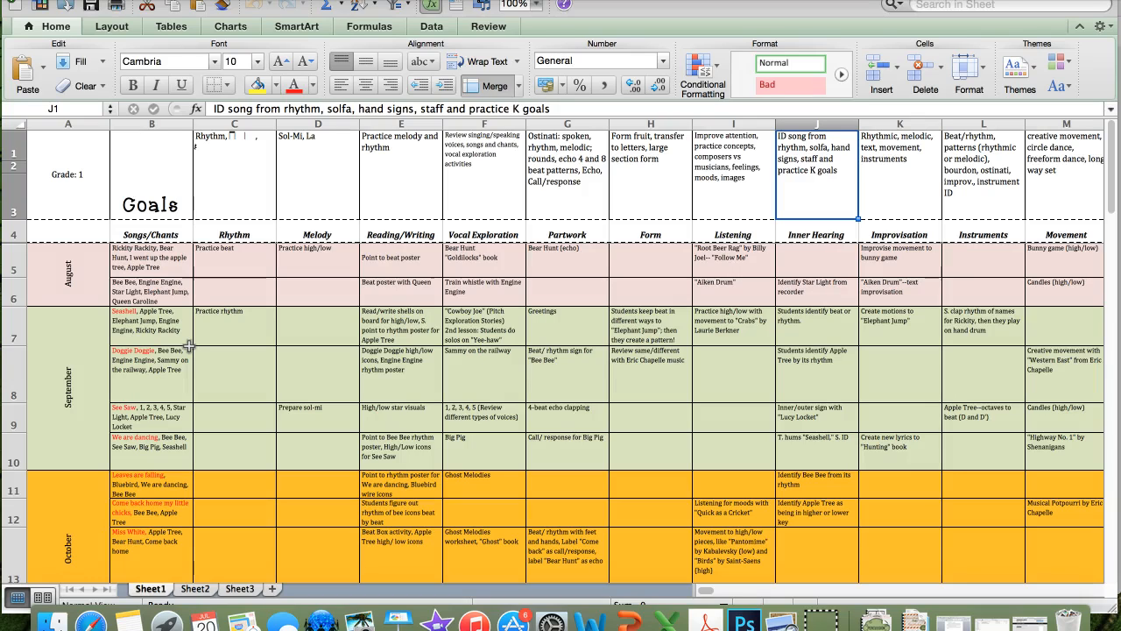
key(Right)
key(Right)
key(Right)
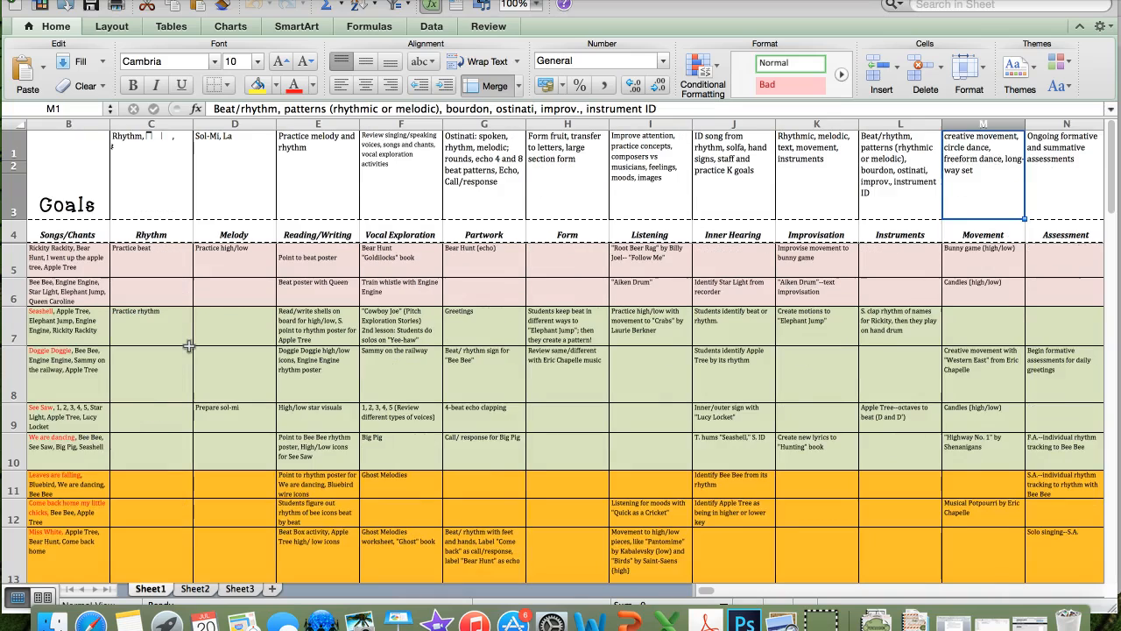
key(Right)
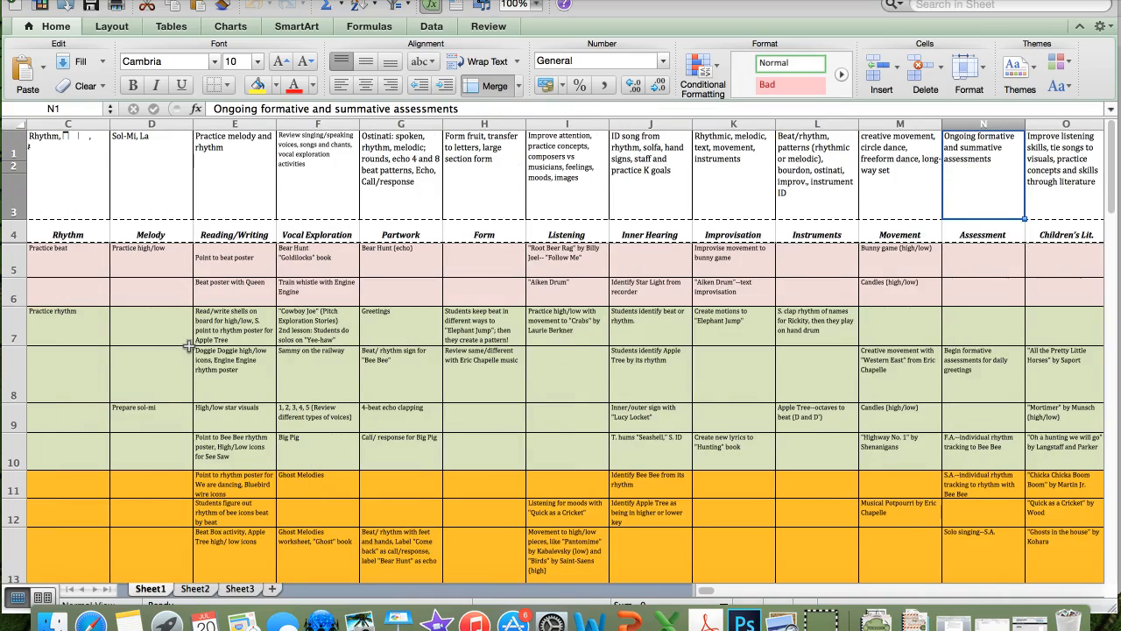
key(Right)
key(Right)
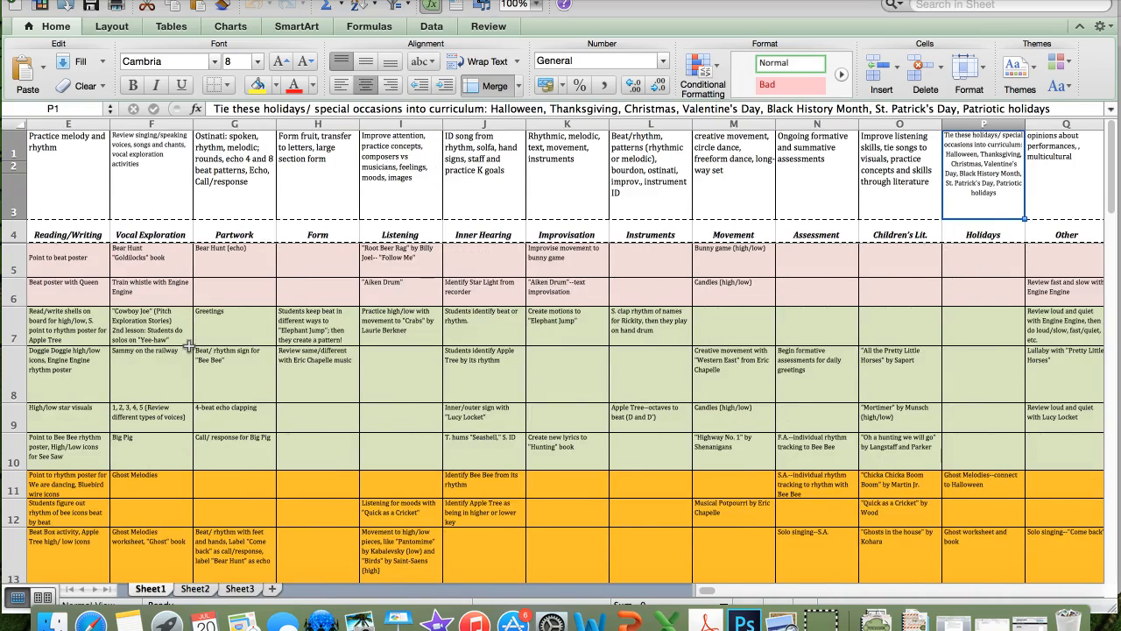
key(Right)
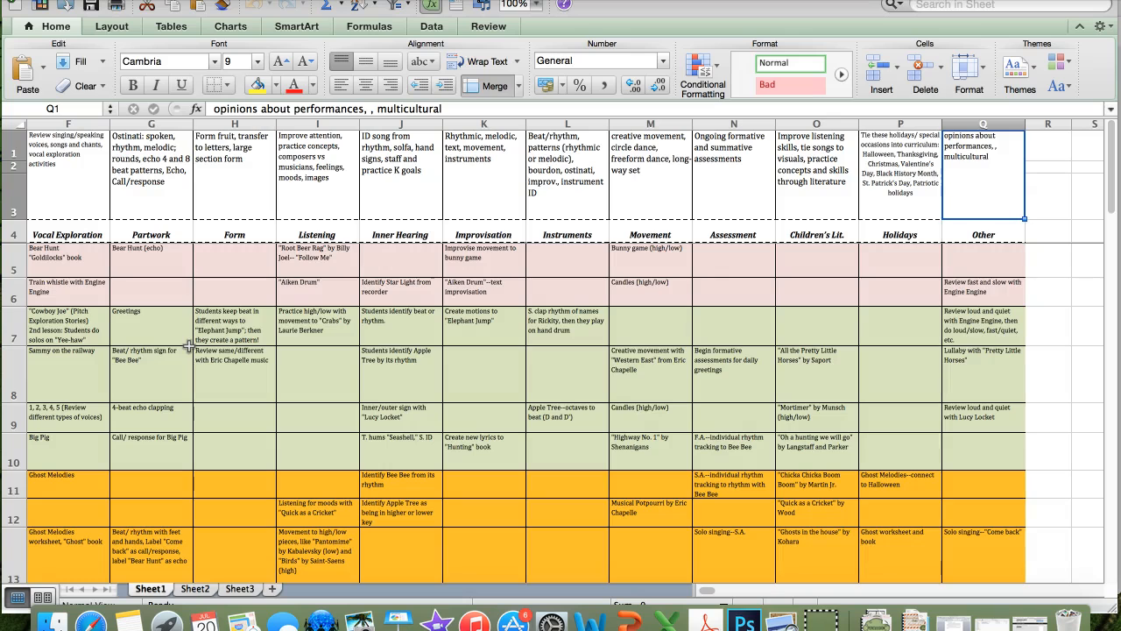
Go back across the Grade 1 goals to the Rhythm and Melody goals.
key(Left)
key(Left)
key(Left)
key(Left)
key(Left)
key(Left)
key(Left)
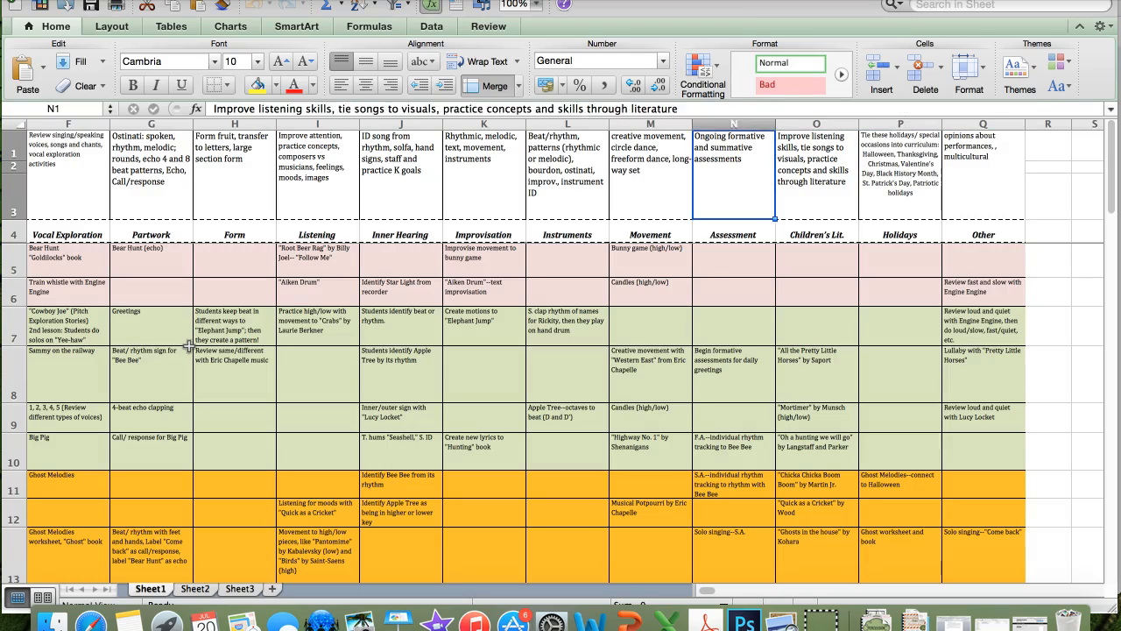
key(Left)
key(Left)
key(Left)
key(Left)
key(Left)
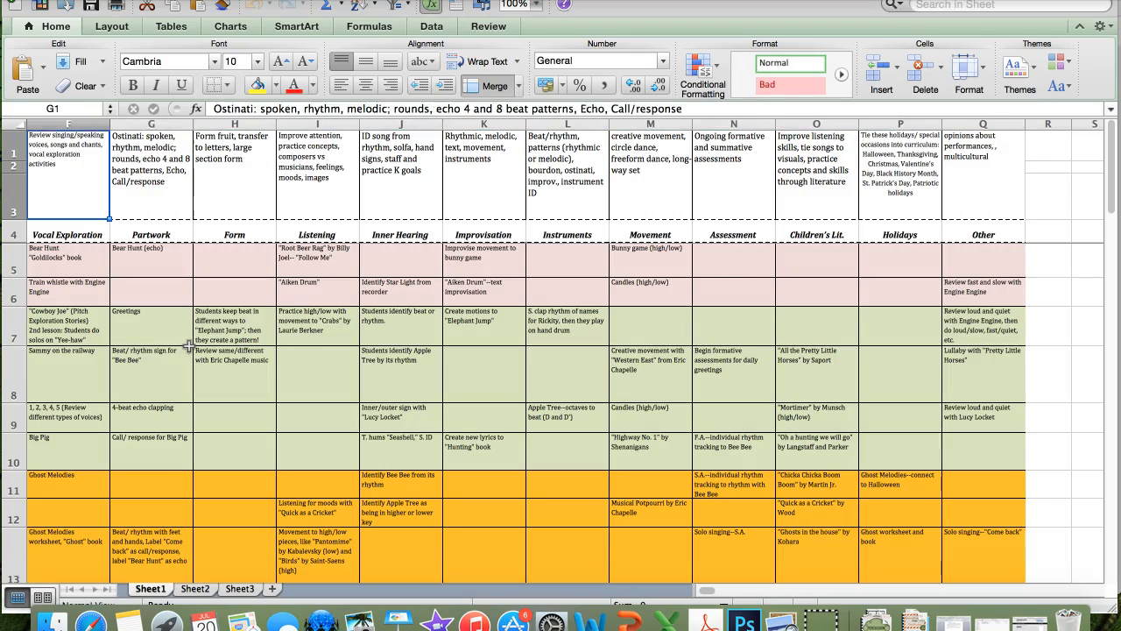
key(Left)
key(Left)
key(Left)
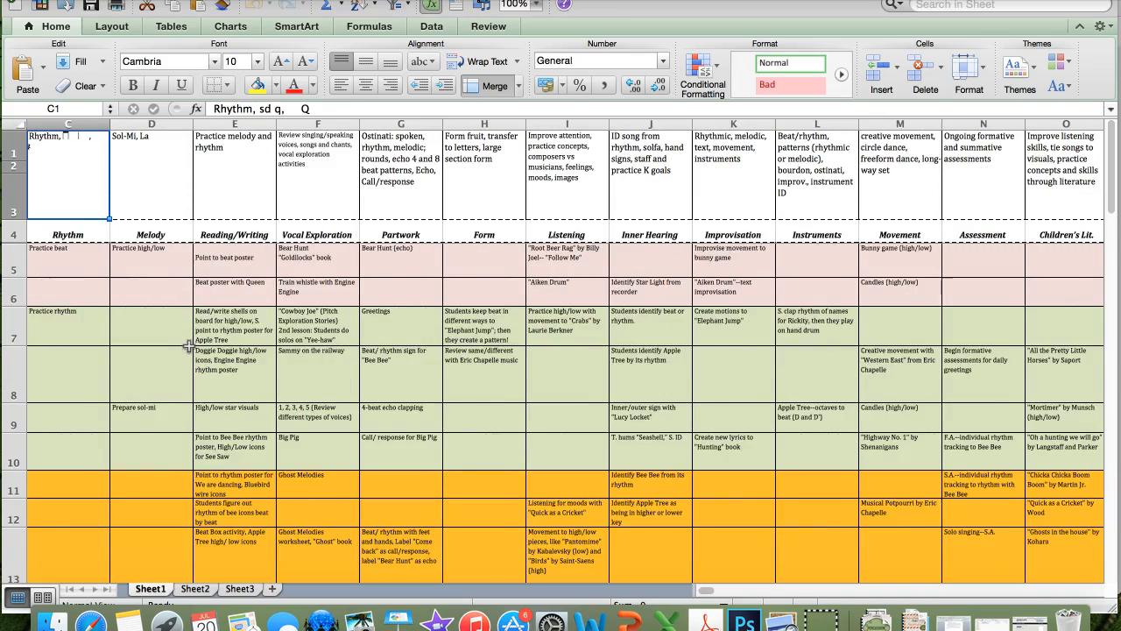
key(Right)
key(Right)
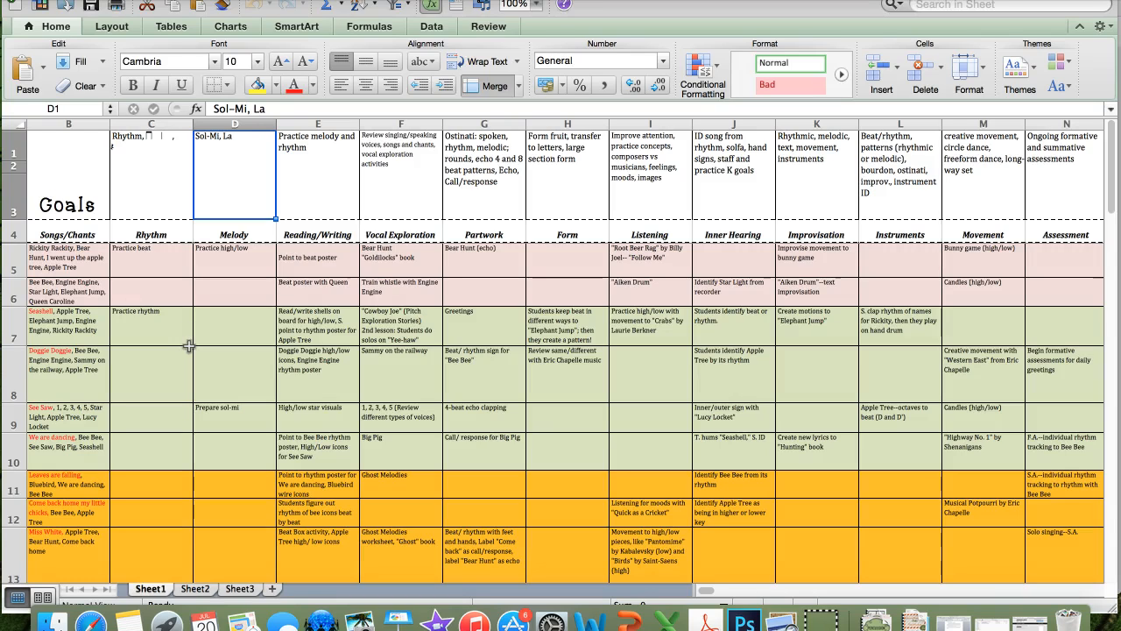
Examine the first August week's entries in the Melody and Rhythm columns.
key(Down)
key(Down)
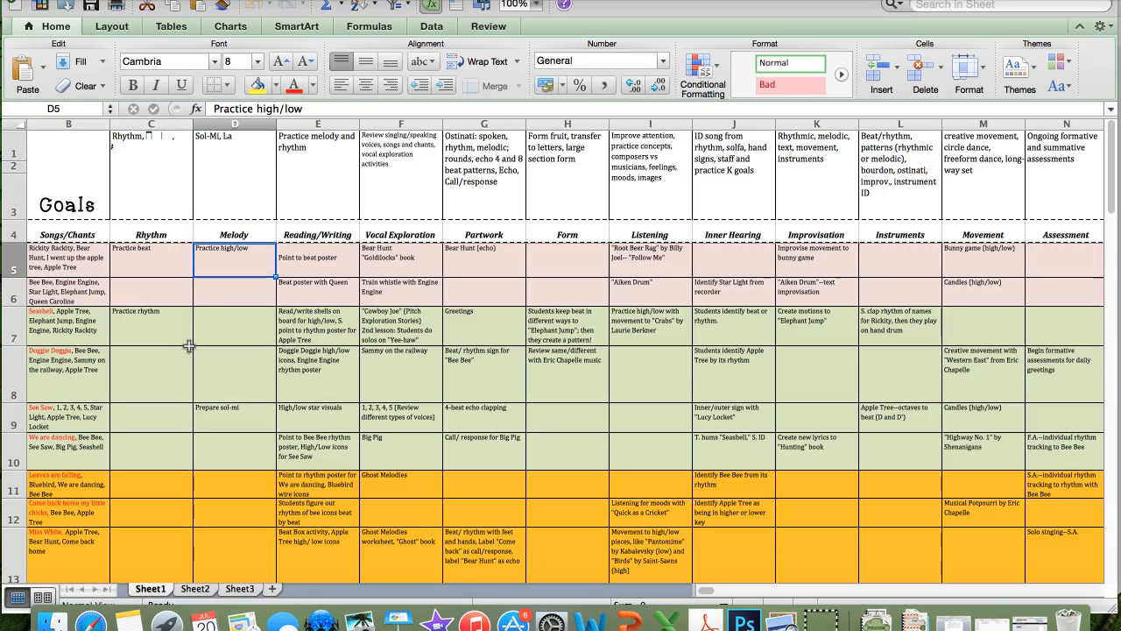
key(Up)
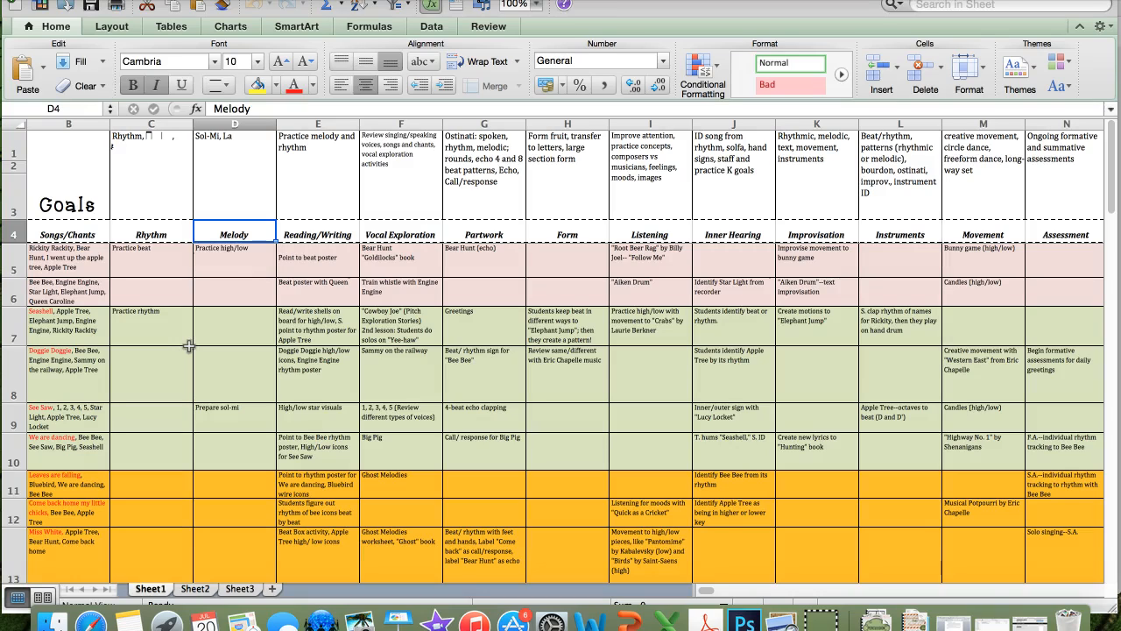
key(Down)
key(Left)
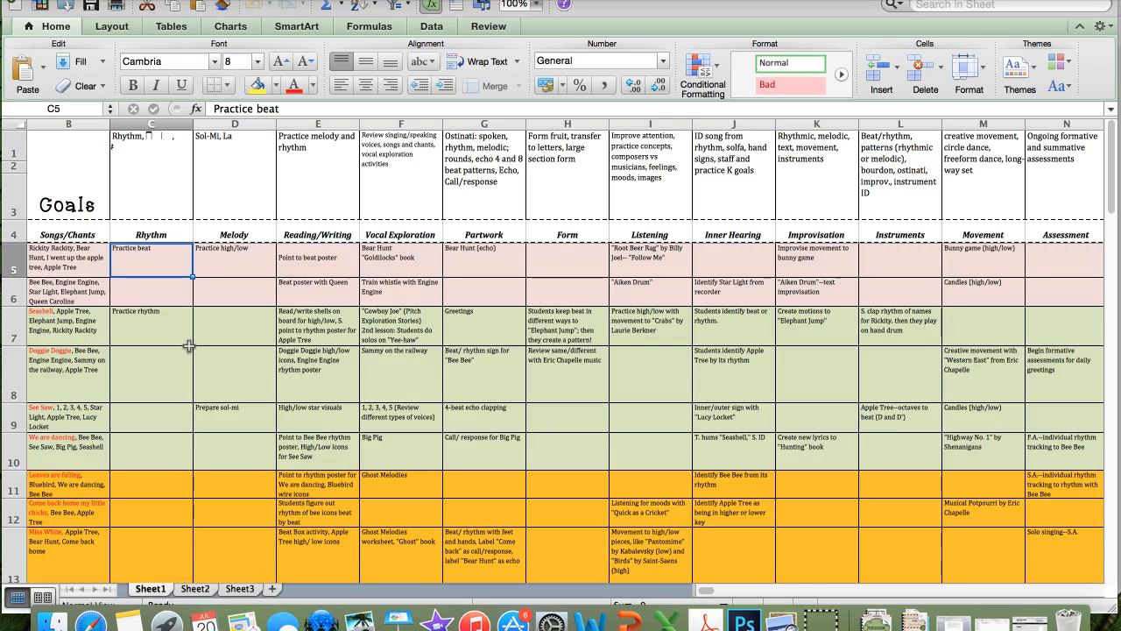
Follow the Rhythm column down through the weekly entries from August to the first December week.
key(Down)
key(Down)
key(Down)
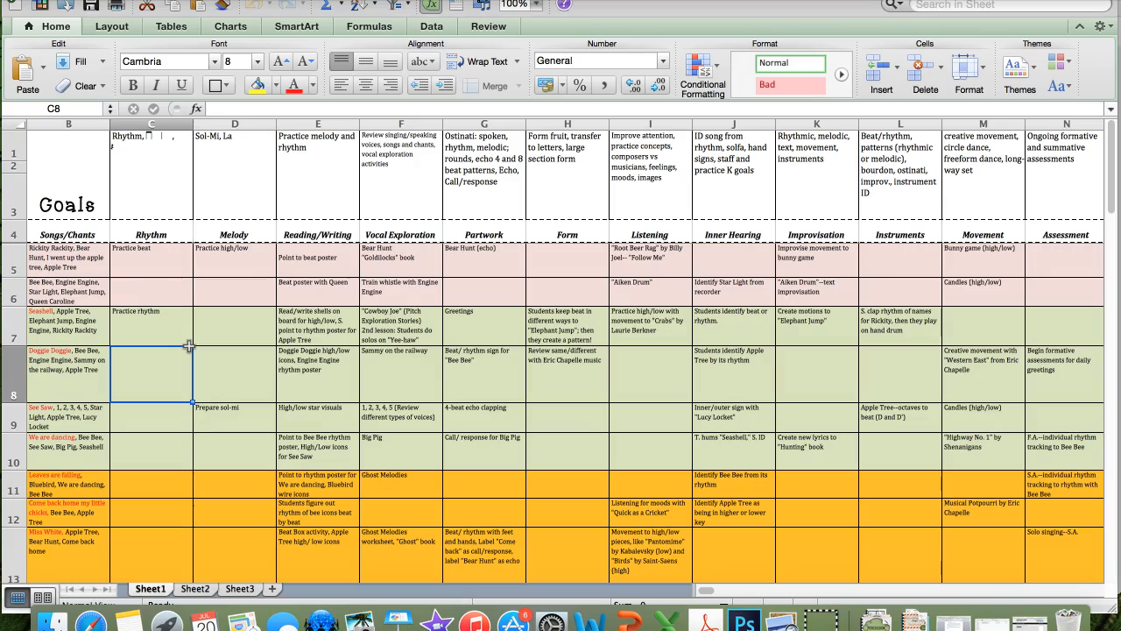
key(Down)
key(Down)
key(Down)
key(Down)
key(Down)
key(Down)
key(Down)
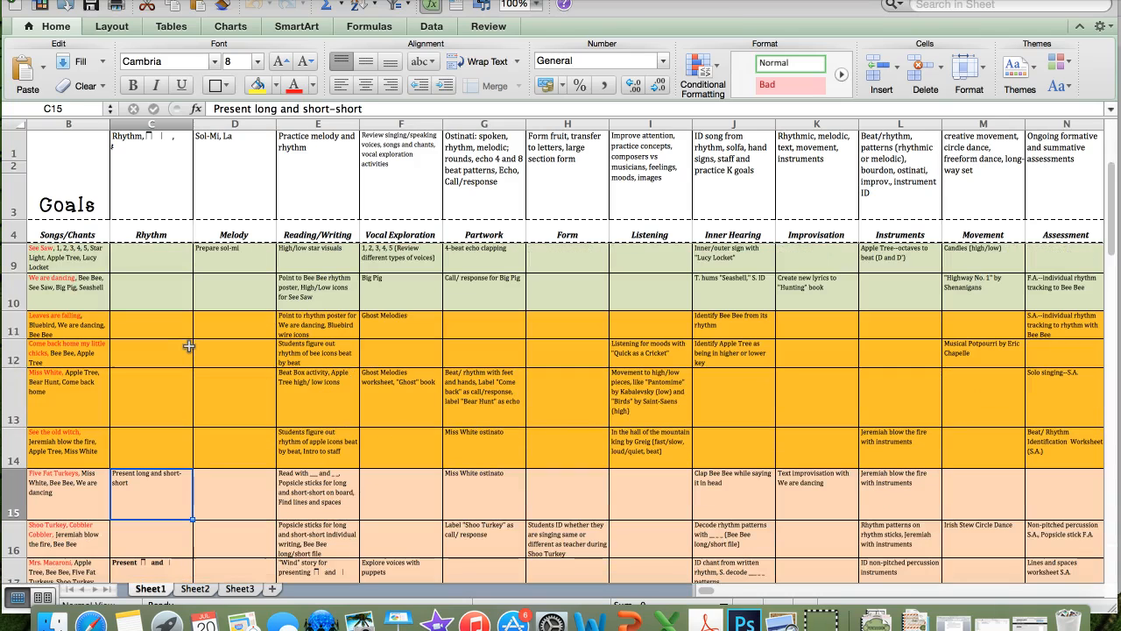
key(Down)
key(Down)
key(Down)
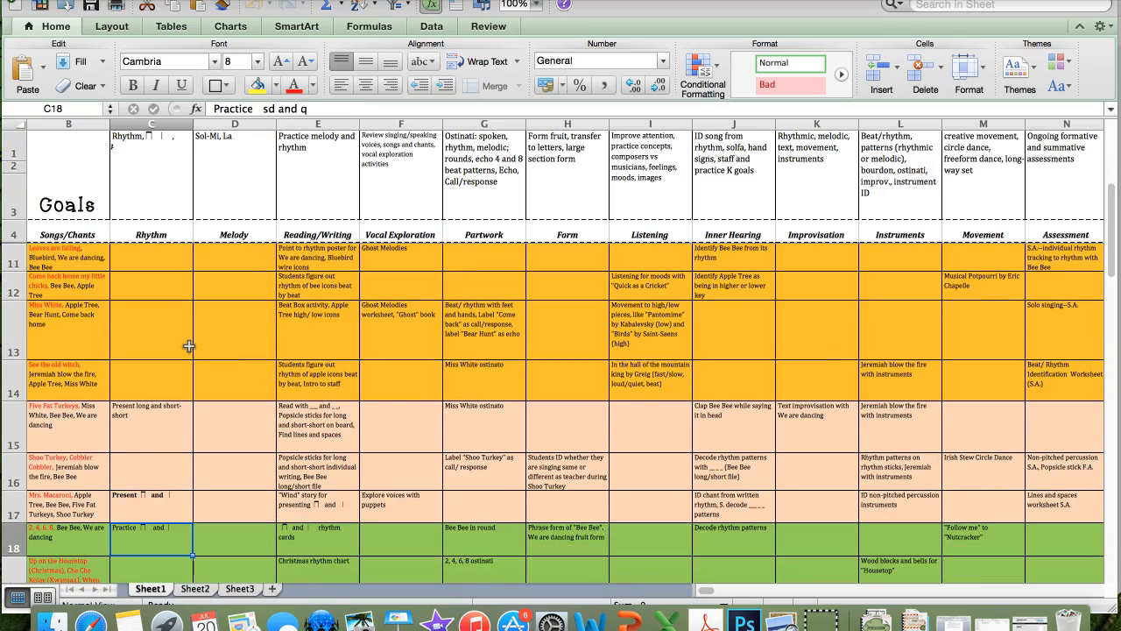
Return to the last November week and select the November month label.
key(Up)
key(Left)
key(Left)
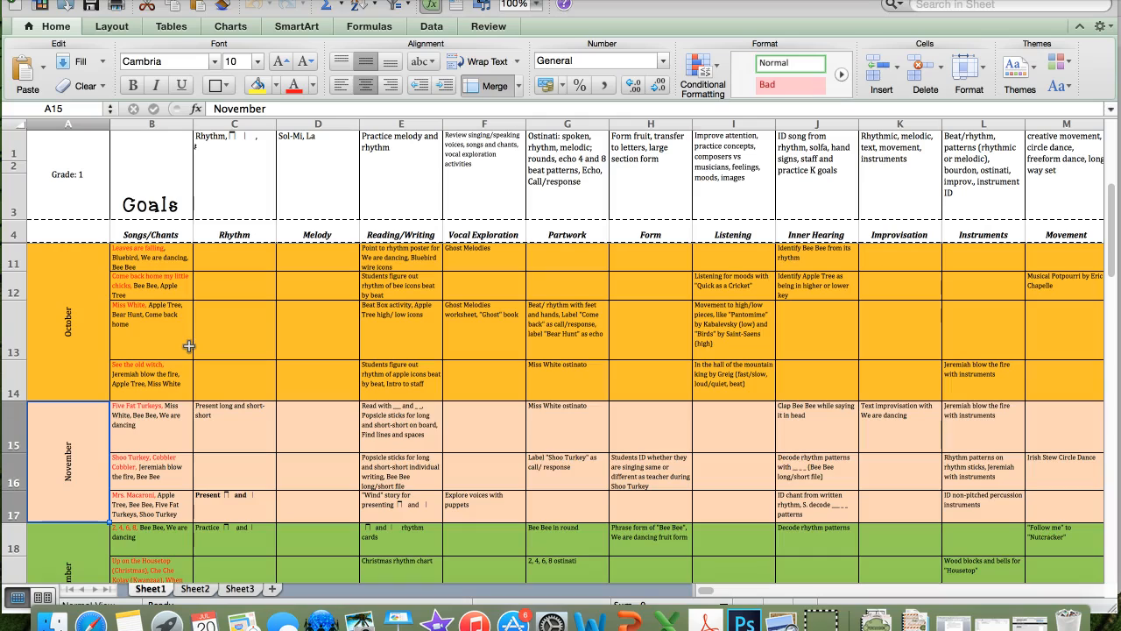
Examine the Rhythm column entries for the last November week and the first December week.
key(Right)
key(Right)
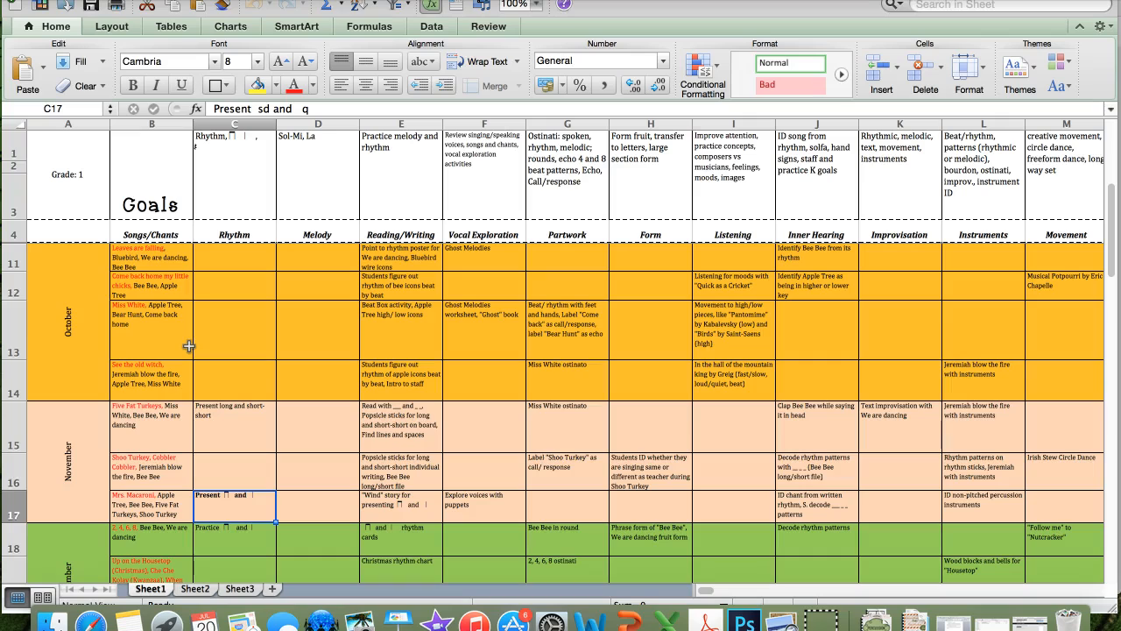
key(Down)
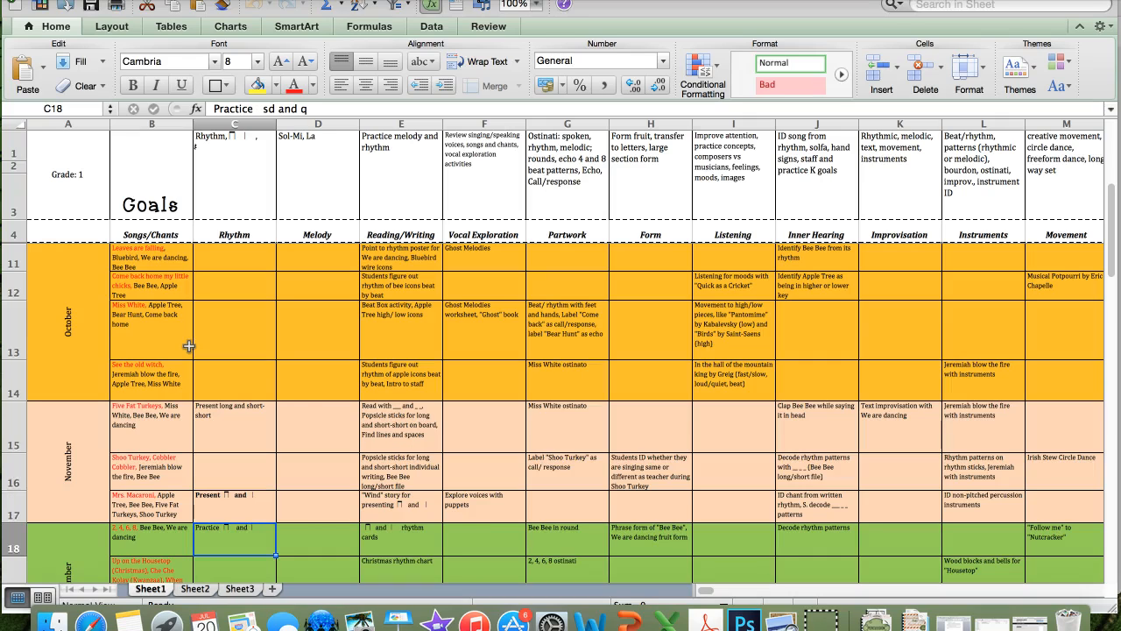
Follow the Rhythm column down to the February "Prepare" entry and check the month label for that week.
key(Down)
key(Down)
key(Down)
key(Down)
key(Down)
key(Down)
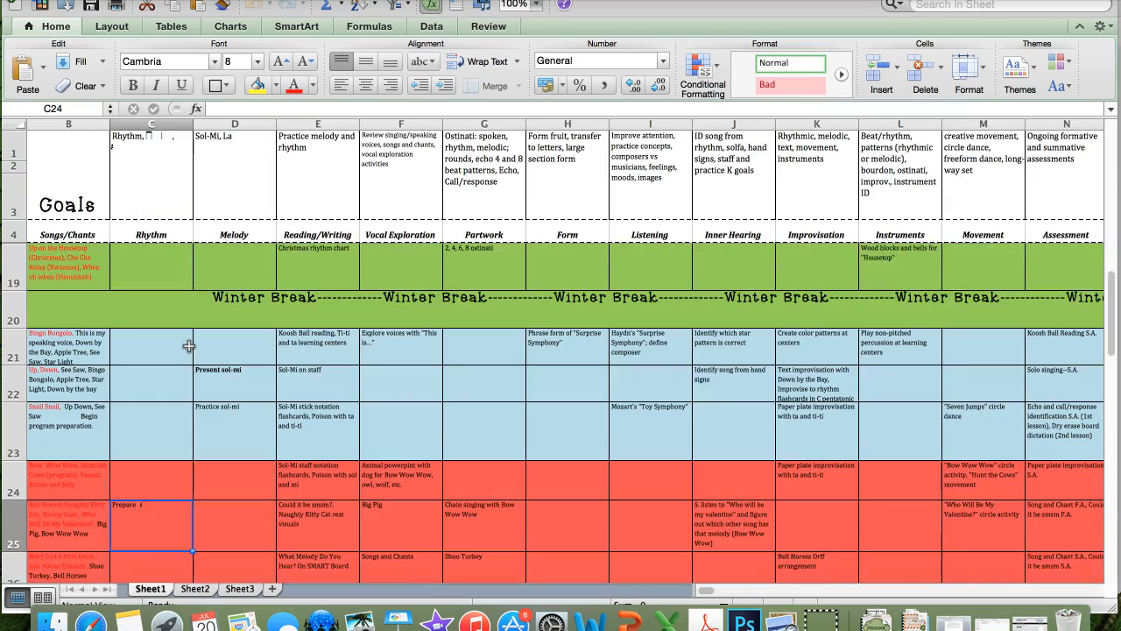
key(Down)
key(Left)
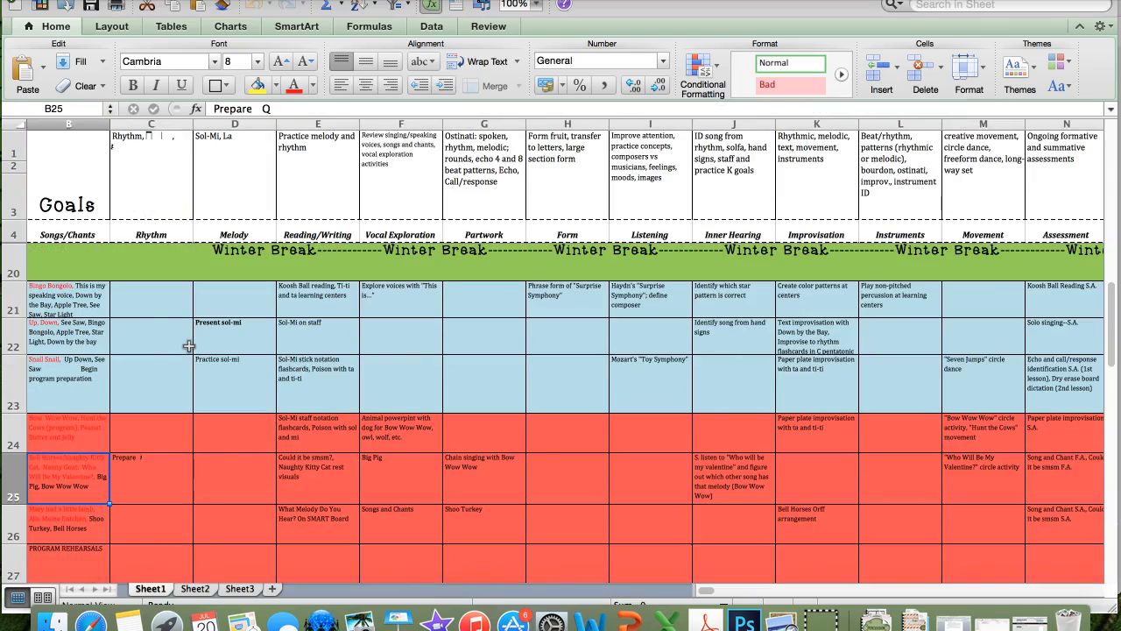
key(Left)
Follow the Rhythm column on to the last April "Present" entry and the first May "Practice" entry, ending on the May label.
key(Right)
key(Right)
key(Down)
key(Down)
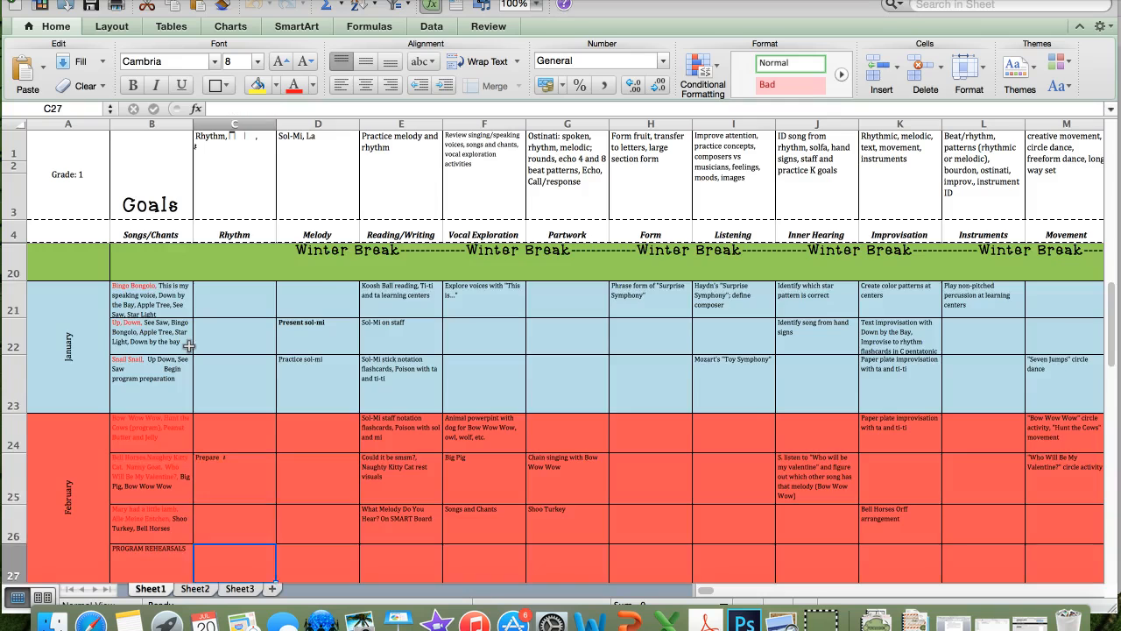
key(Down)
key(Down)
key(Down)
key(Down)
key(Down)
key(Down)
key(Down)
key(Down)
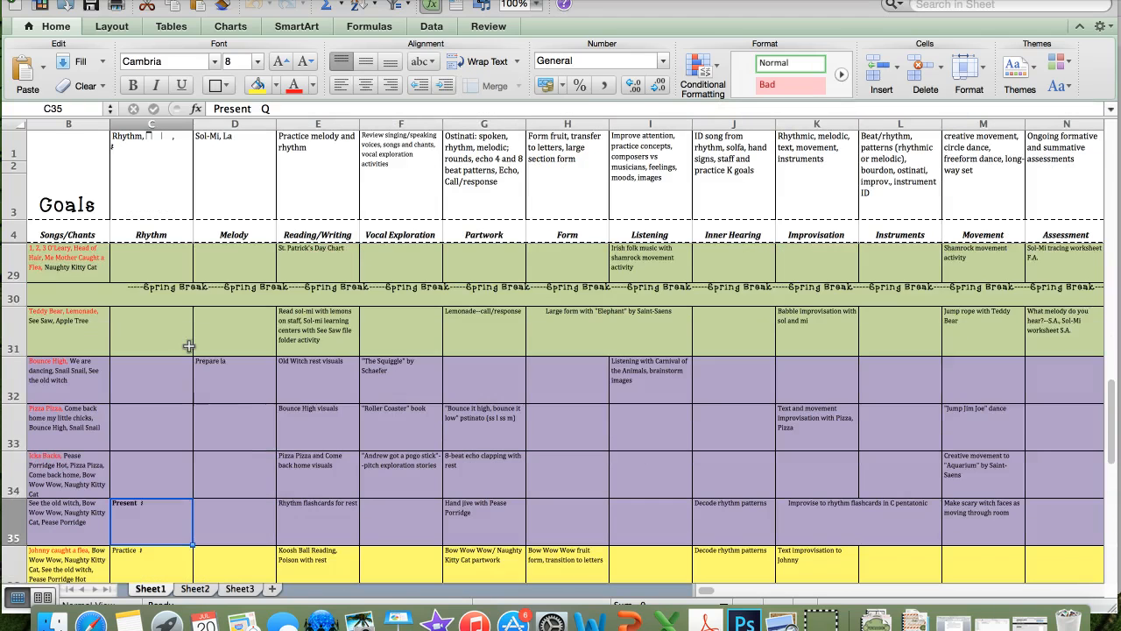
key(Down)
key(Left)
key(Left)
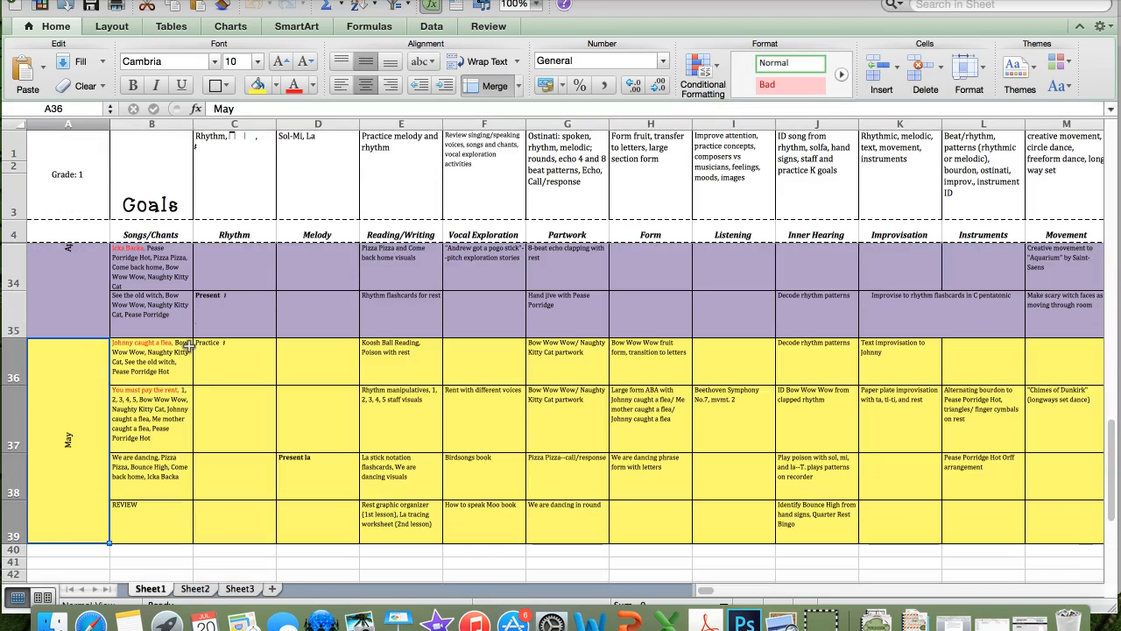
Switch to the Melody column and return up to its first August entry.
key(Right)
key(Right)
key(Right)
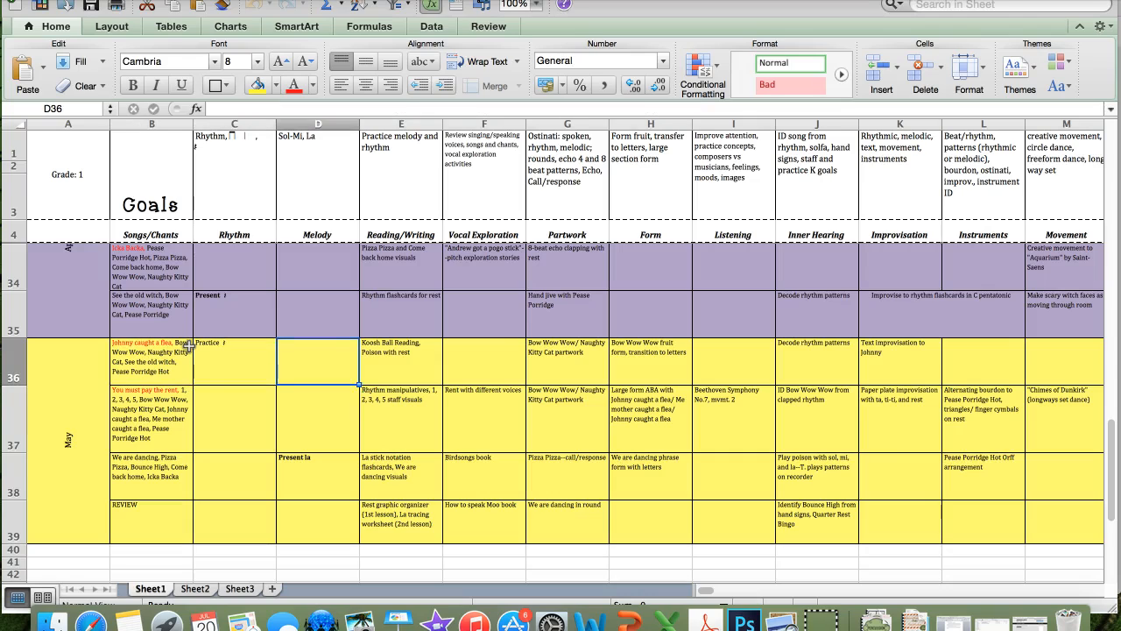
key(Up)
key(Up)
key(Up)
key(Up)
key(Up)
key(Up)
key(Up)
key(Up)
key(Up)
key(Up)
key(Up)
key(Up)
key(Up)
key(Up)
key(Up)
key(Up)
key(Up)
key(Up)
key(Up)
key(Up)
key(Up)
key(Up)
key(Up)
key(Up)
key(Up)
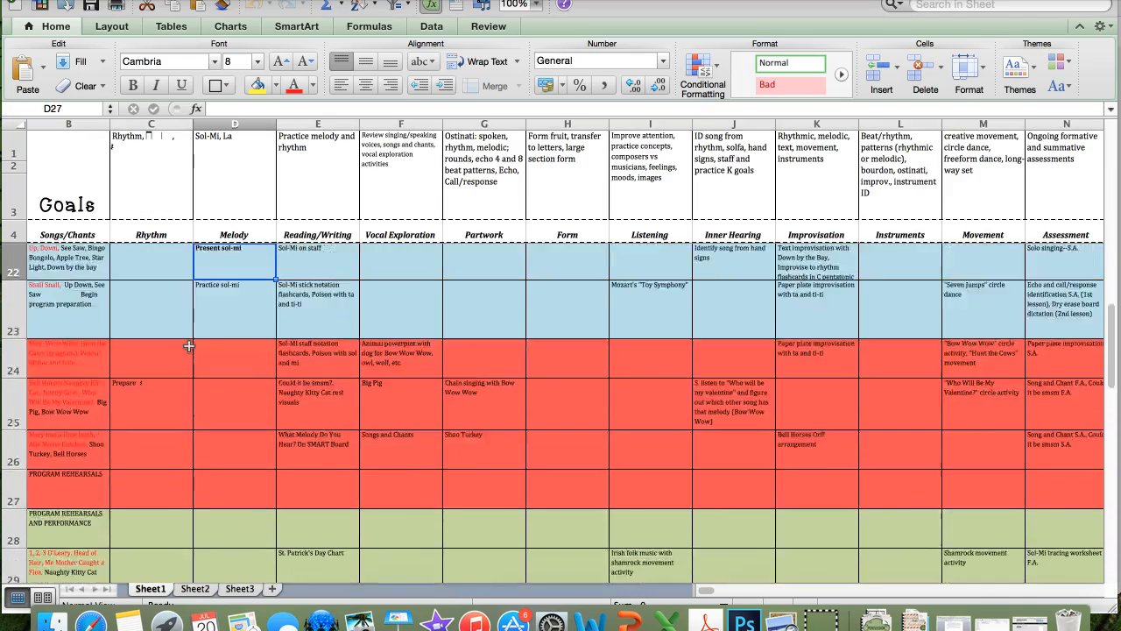
key(Up)
key(Up)
key(Up)
key(Up)
key(Up)
key(Up)
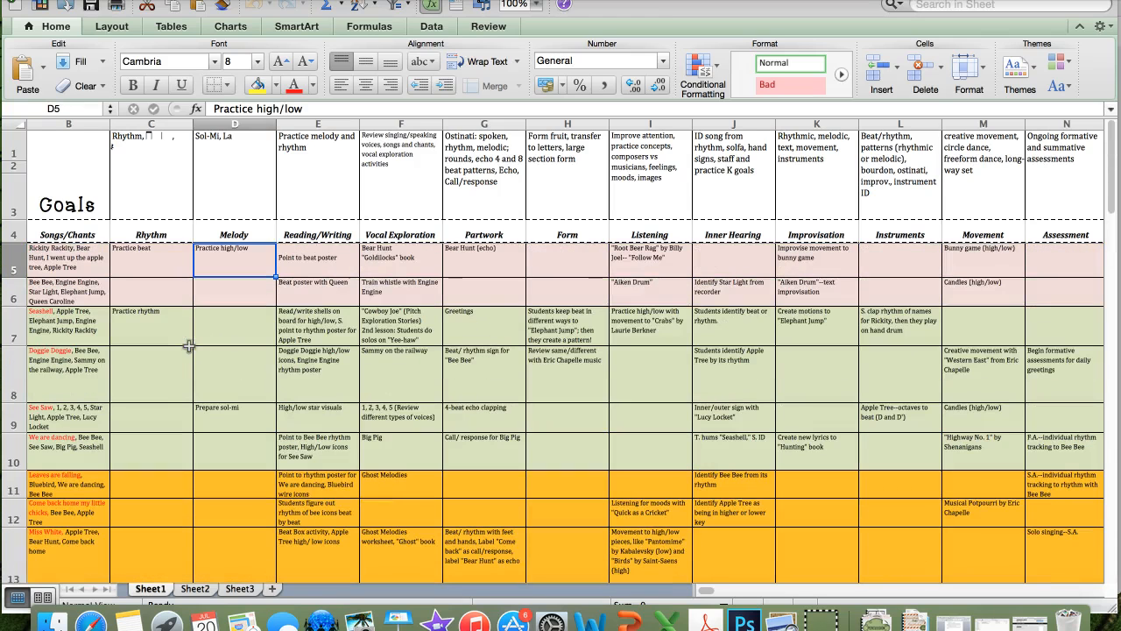
Examine the "Prepare sol-mi" entry in the September Melody column and check which month that week belongs to.
key(Down)
key(Down)
key(Down)
key(Down)
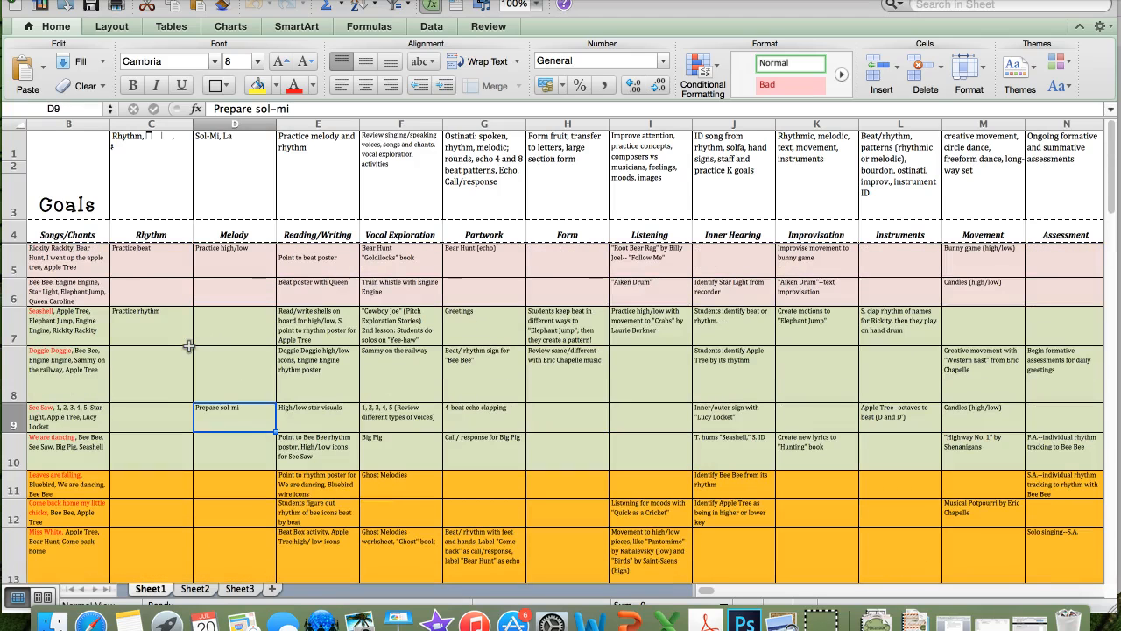
key(Left)
key(Left)
key(Left)
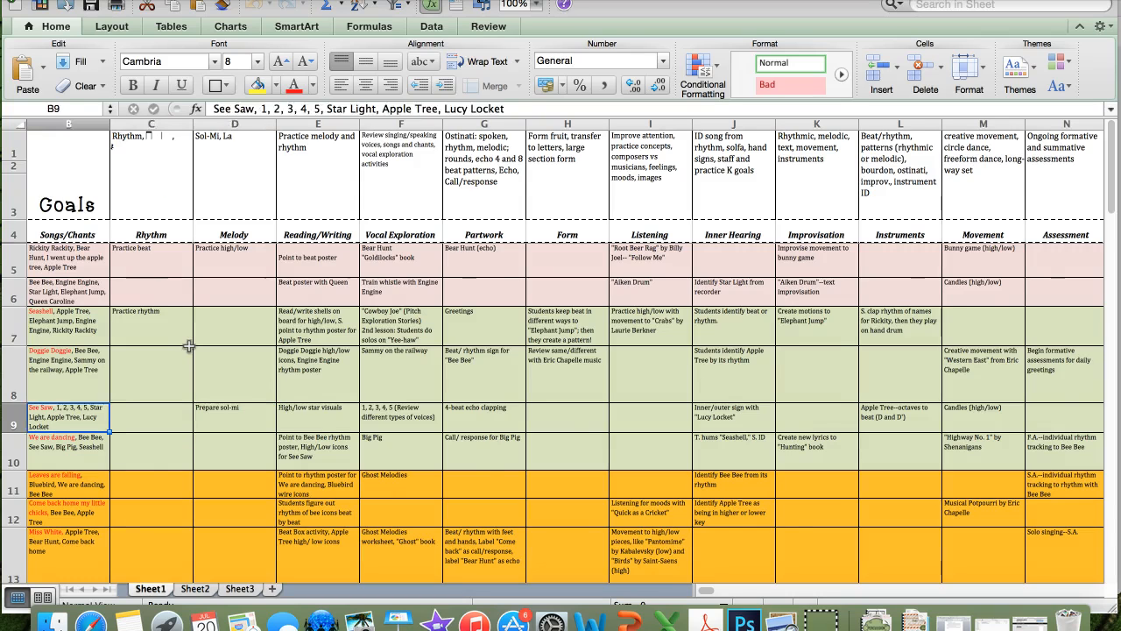
Follow the Melody column down past Winter Break to the "Practice sol-mi" entry in January.
key(Right)
key(Right)
key(Right)
key(Down)
key(Down)
key(Down)
key(Down)
key(Down)
key(Down)
key(Down)
key(Down)
key(Down)
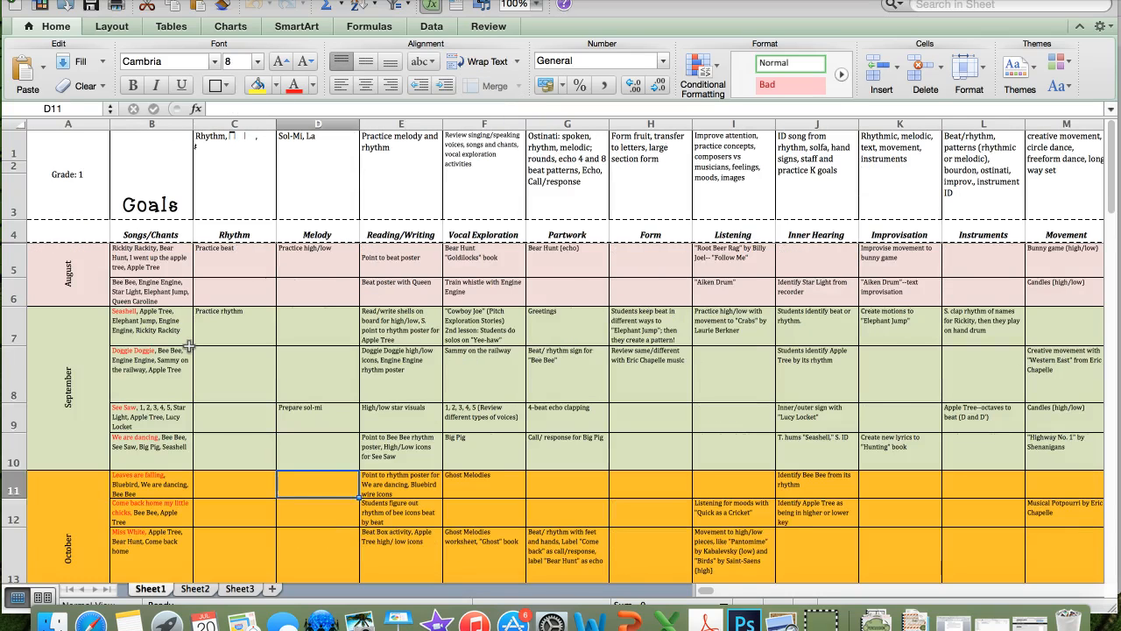
key(Down)
key(Down)
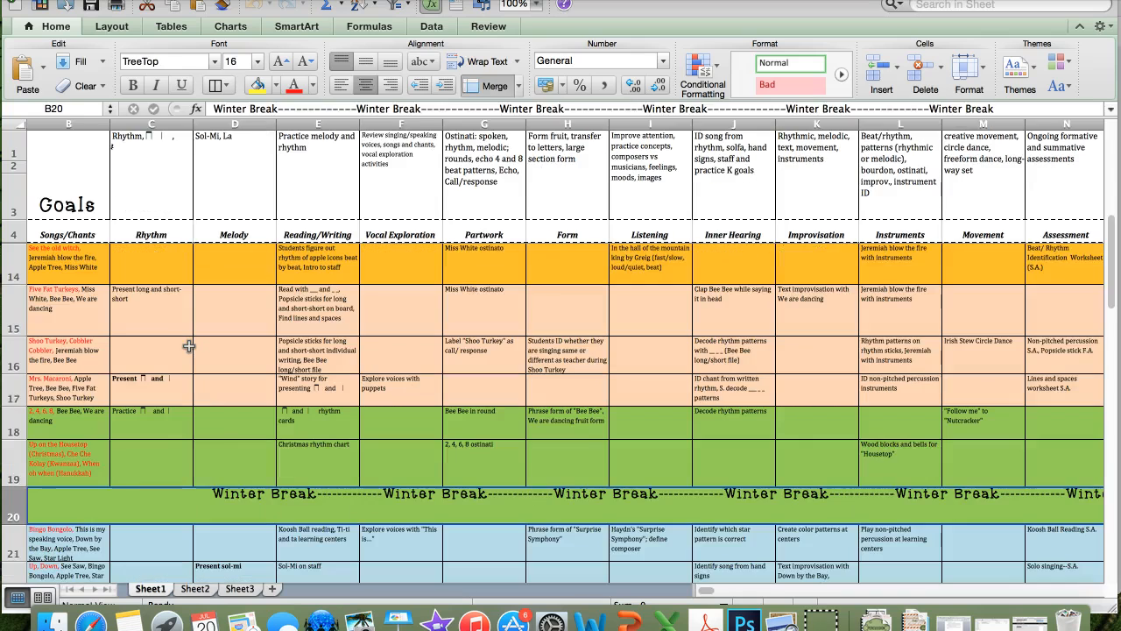
key(Down)
key(Down)
key(Down)
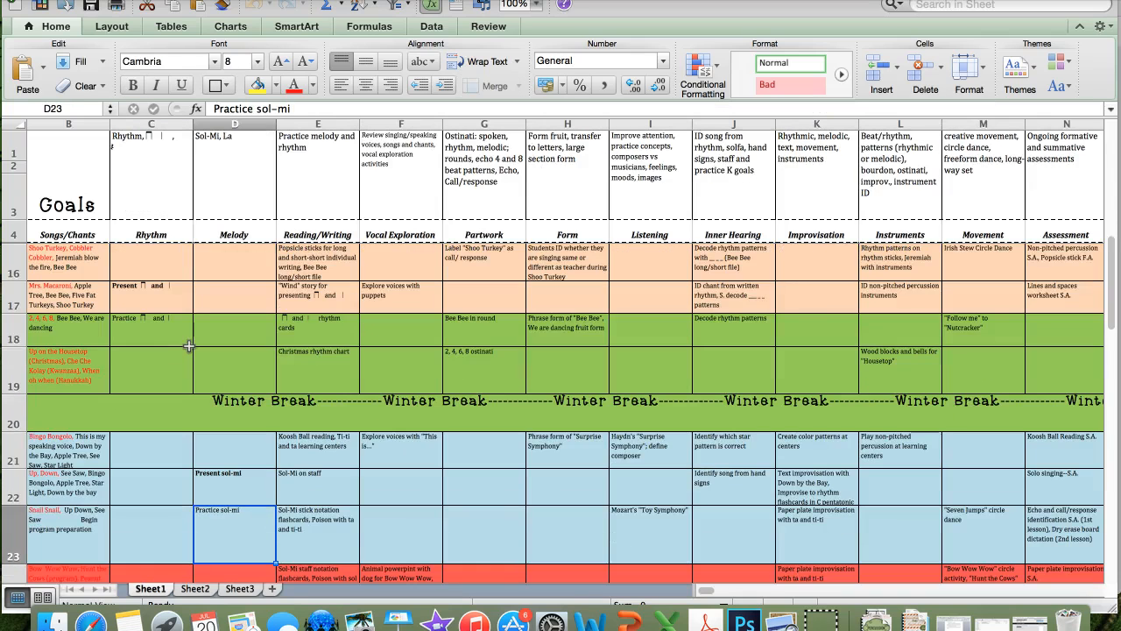
Go back to the "Present sol-mi" entry in the Melody column and check the month label for that week.
key(Up)
key(Up)
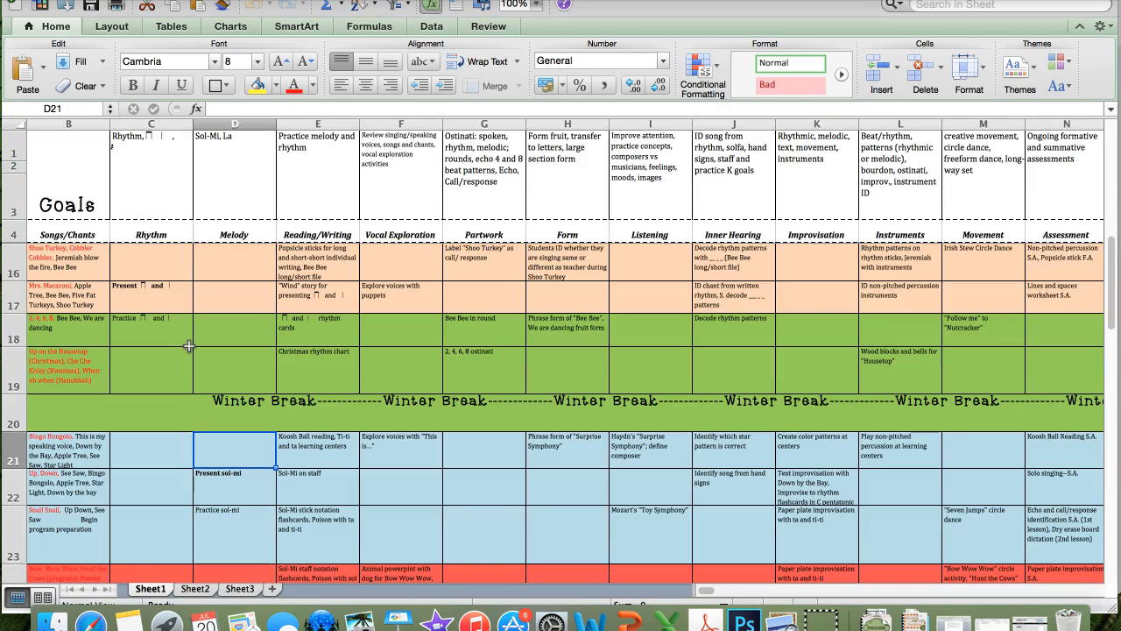
key(Down)
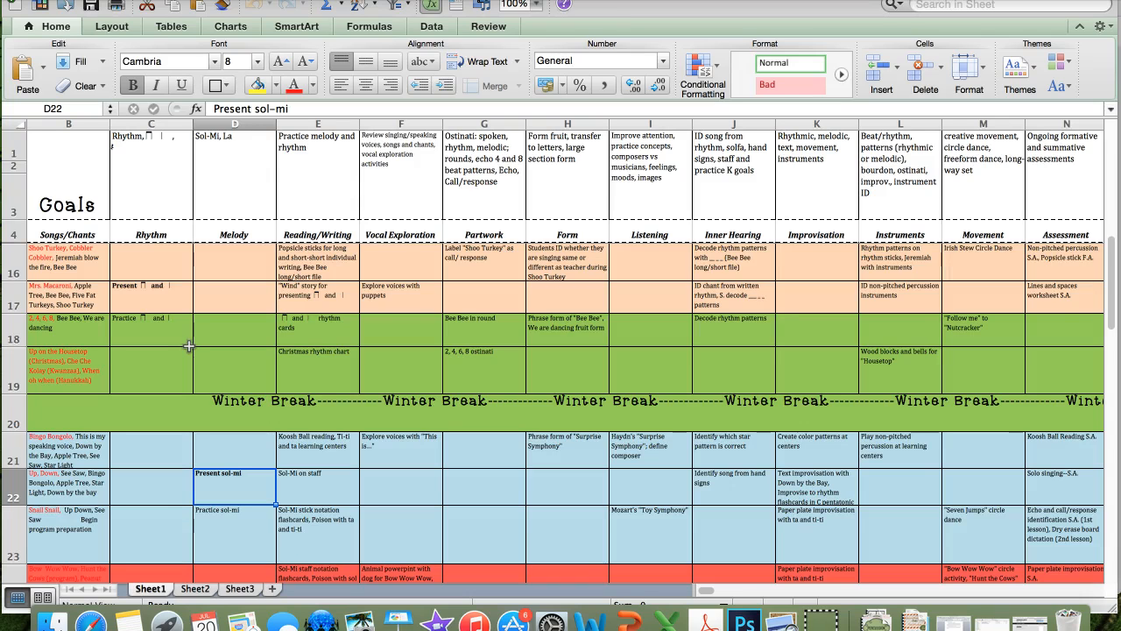
key(Left)
key(Left)
key(Left)
Follow the Melody column down past Spring Break to the "Prepare la" entry and check its April month label.
key(Right)
key(Right)
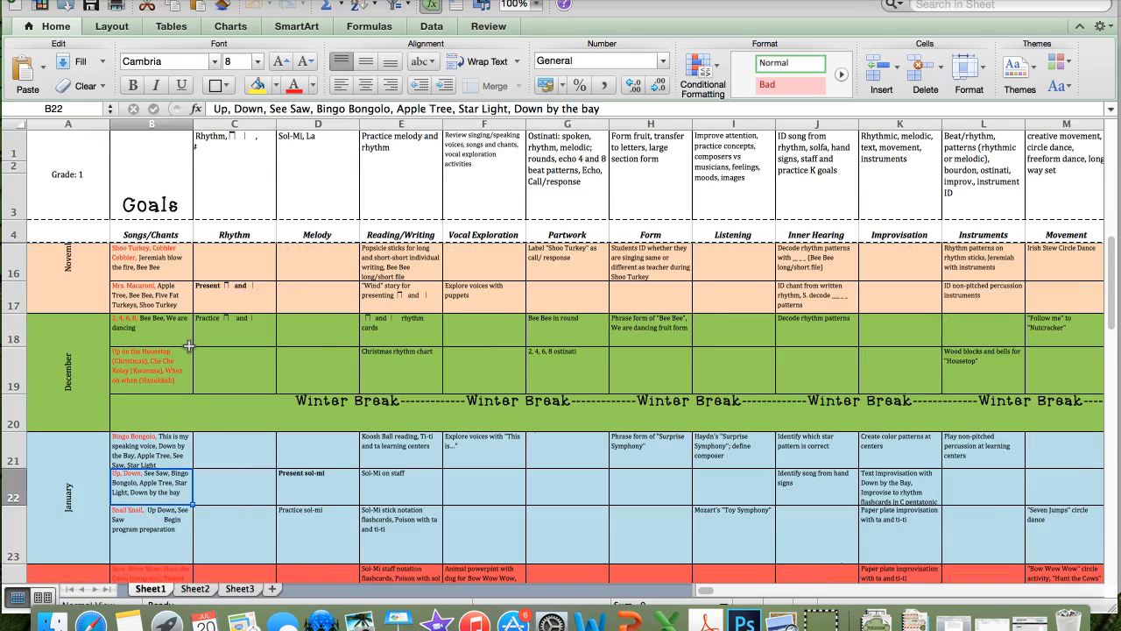
key(Right)
key(Down)
key(Down)
key(Down)
key(Down)
key(Down)
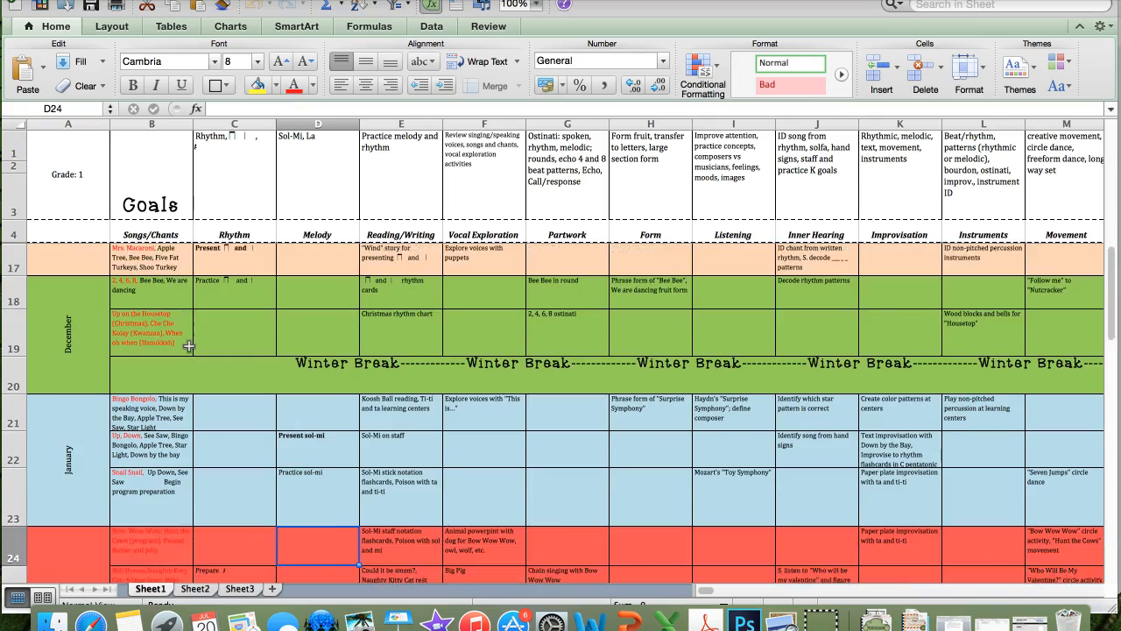
key(Down)
key(Down)
key(Down)
key(Down)
key(Down)
key(Down)
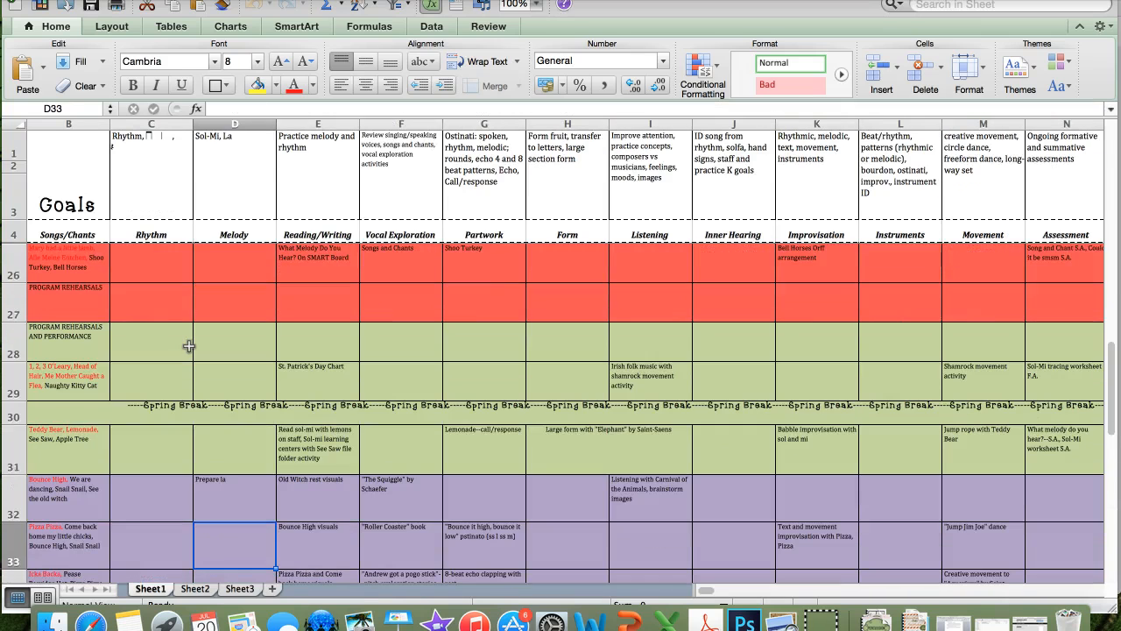
key(Left)
key(Left)
key(Left)
Follow the Melody column down to the end of May and settle on the "Present la" entry.
key(Right)
key(Right)
key(Right)
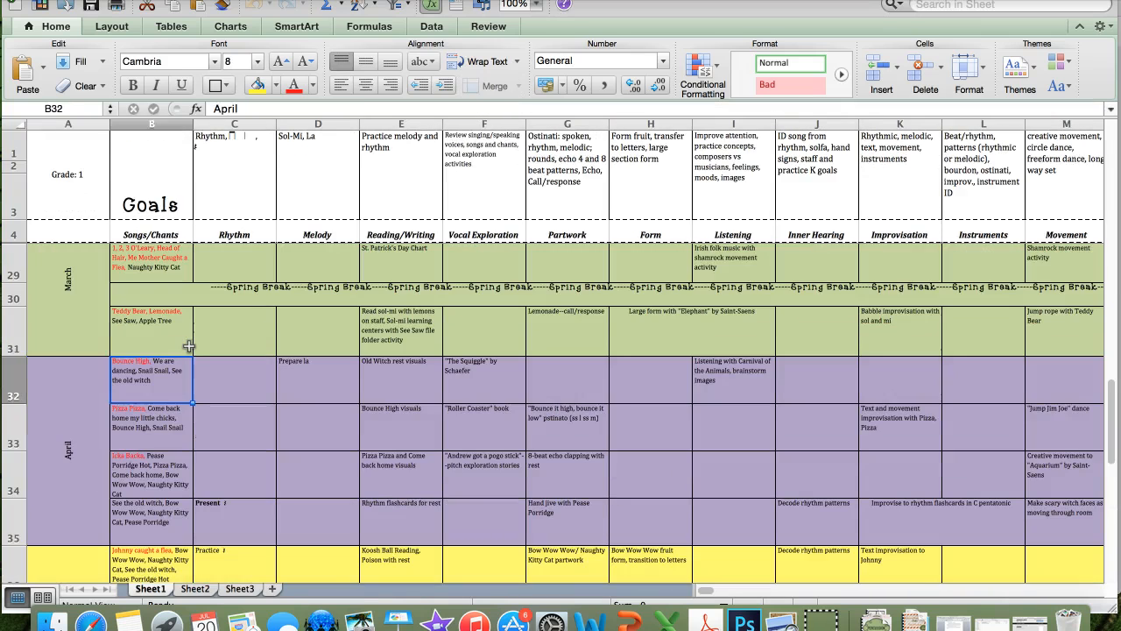
key(Down)
key(Down)
key(Down)
key(Down)
key(Down)
key(Down)
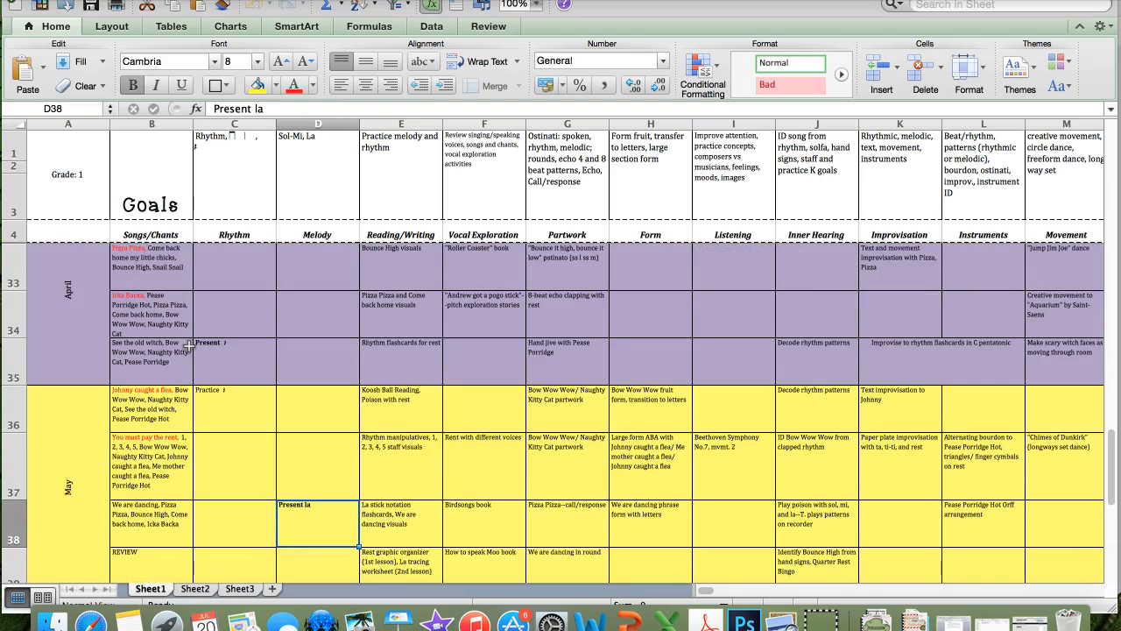
key(Down)
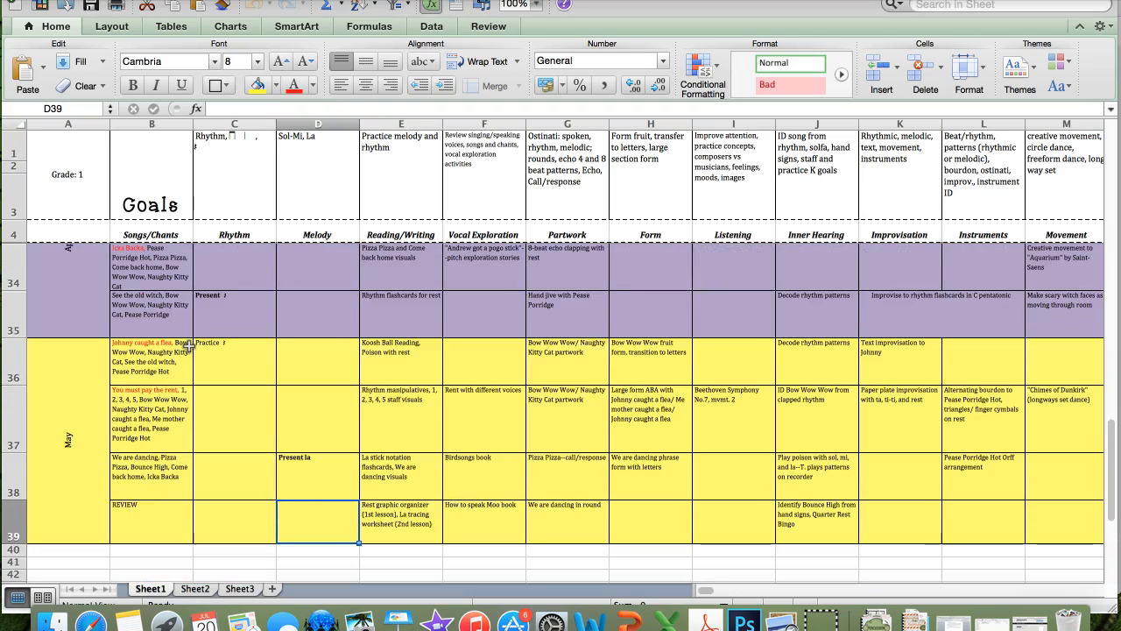
key(Down)
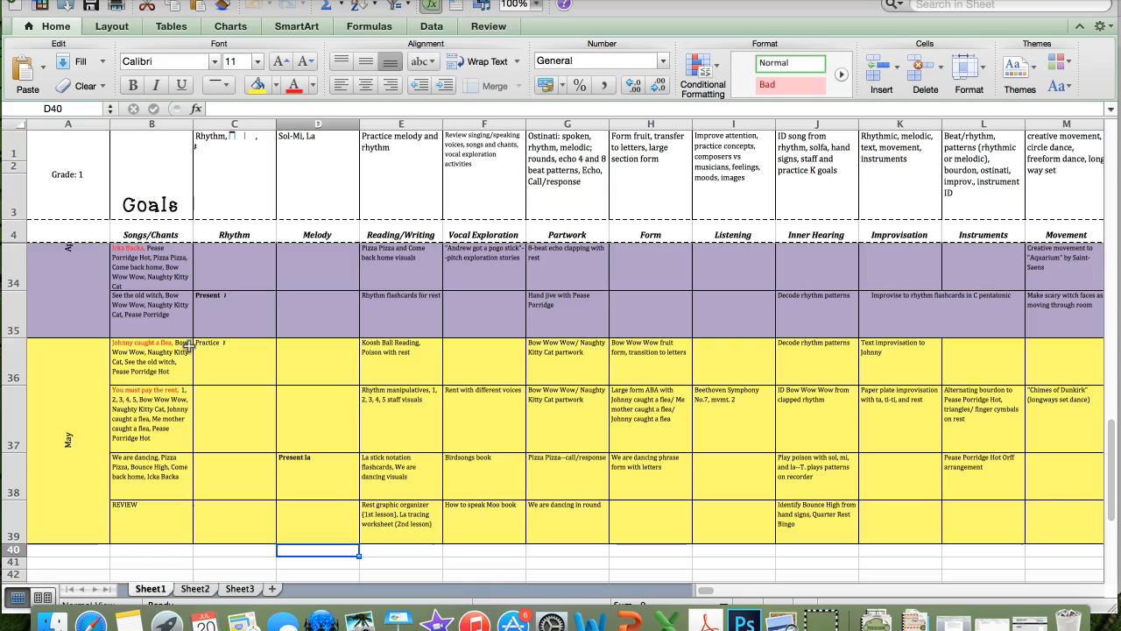
key(Up)
key(Up)
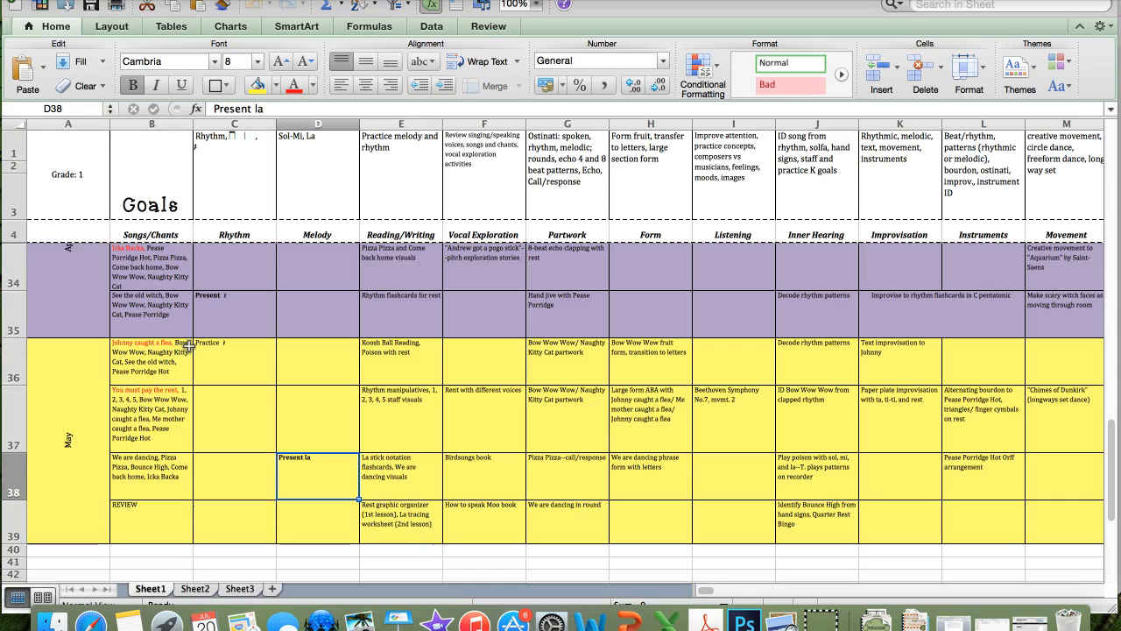
Switch to the Reading/Writing column and follow it up from May to its heading.
key(Right)
key(Up)
key(Up)
key(Up)
key(Up)
key(Up)
key(Up)
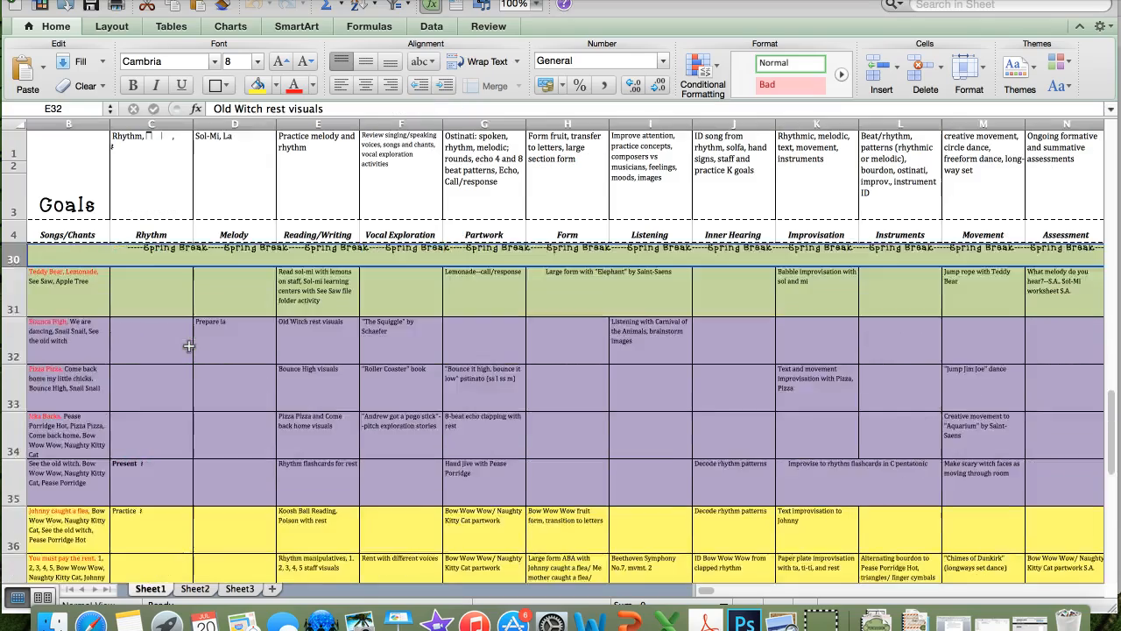
key(Up)
key(Up)
key(Up)
key(Up)
key(Up)
key(Up)
key(Up)
key(Up)
key(Up)
key(Up)
key(Up)
key(Up)
key(Up)
key(Up)
key(Up)
key(Up)
key(Up)
key(Up)
key(Up)
key(Up)
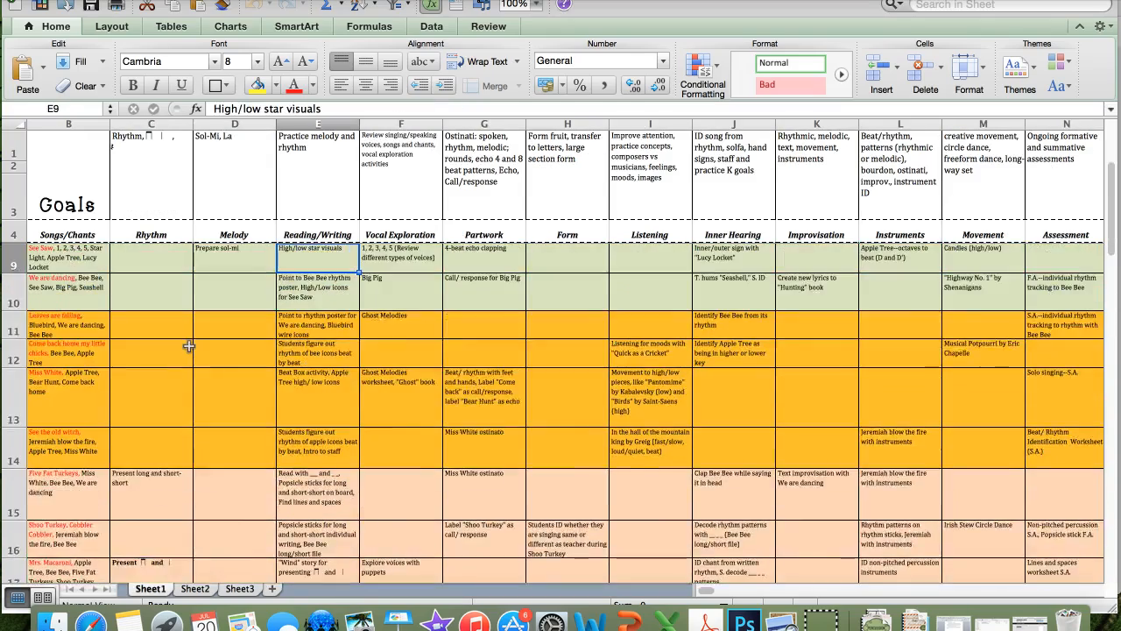
key(Up)
key(Up)
key(Up)
key(Up)
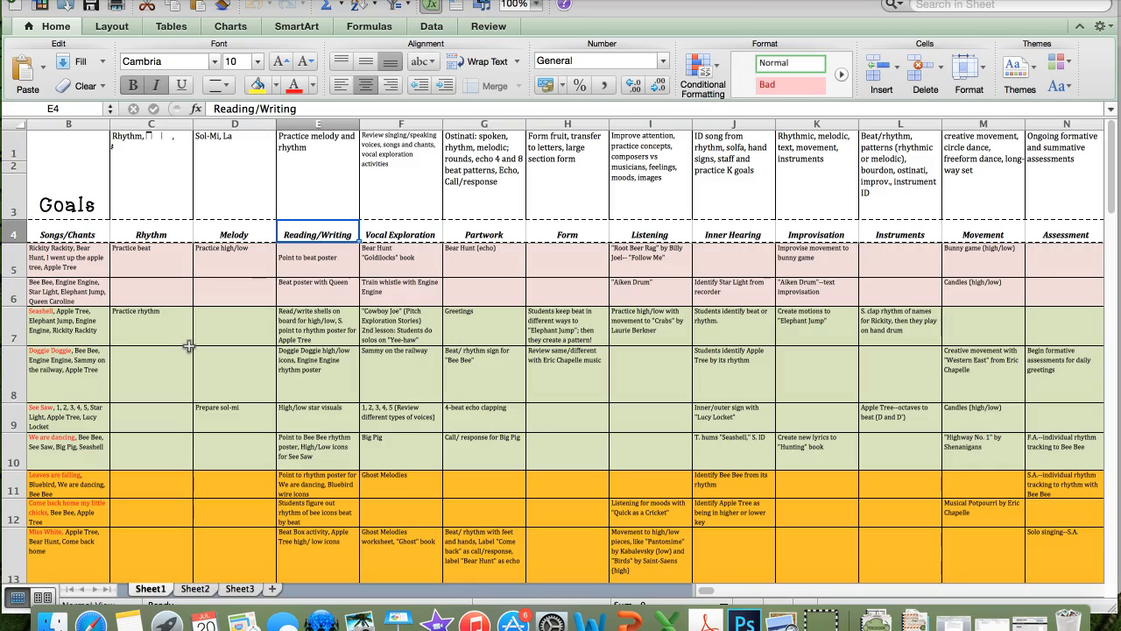
Go across the first August week to its Songs/Chants entry and select the August month label.
key(Down)
key(Left)
key(Left)
key(Left)
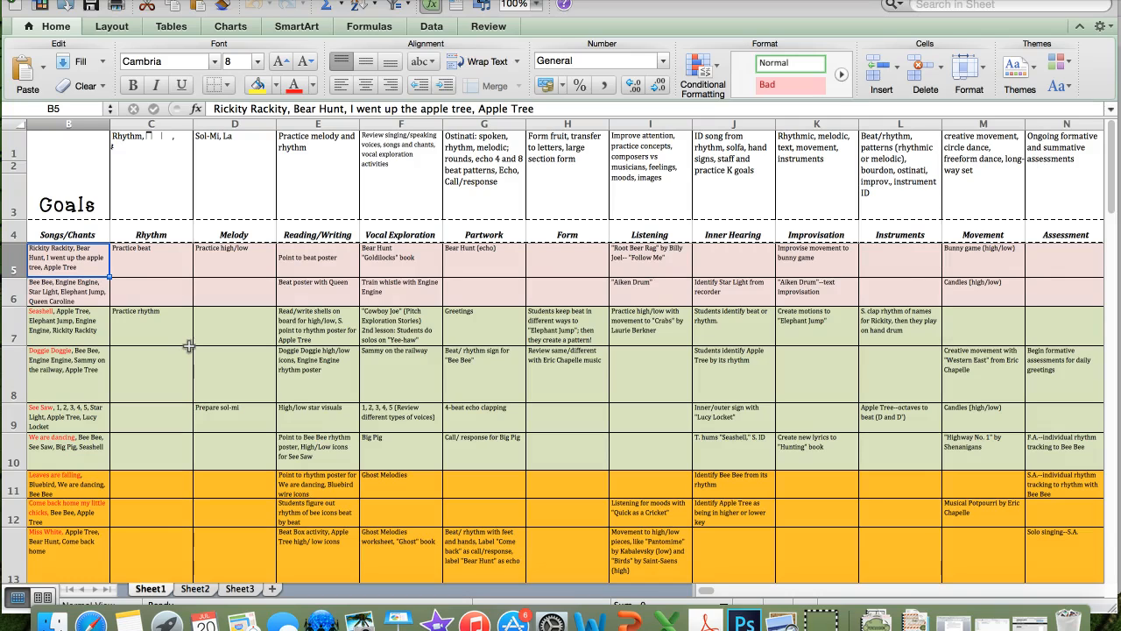
key(Left)
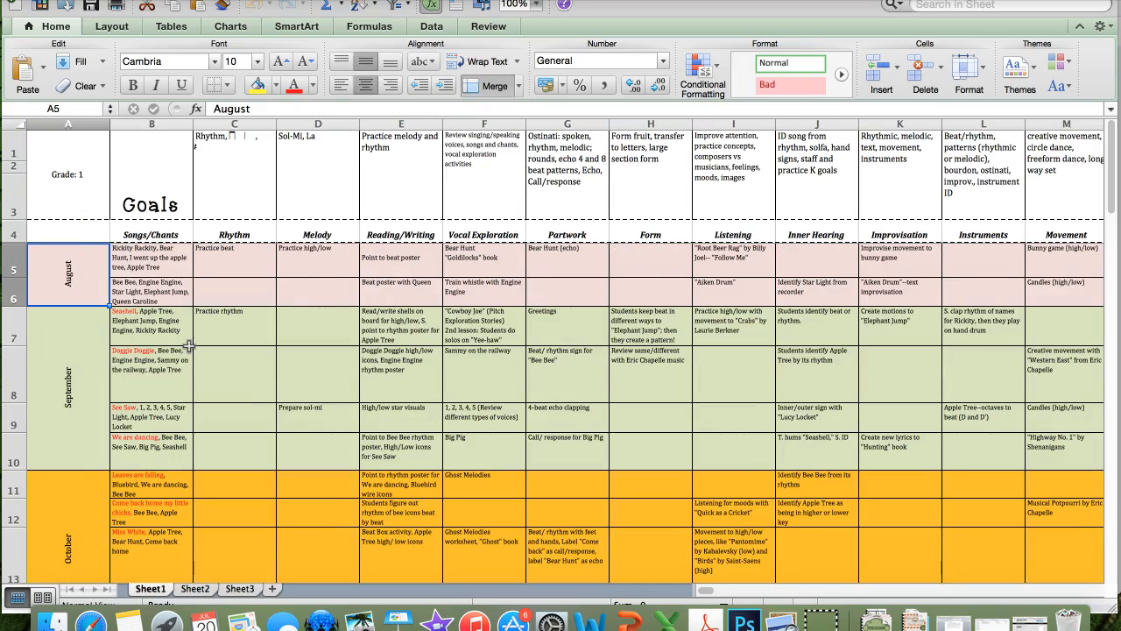
Examine the first August week's songs and move to the second August week's Rhythm cell.
key(Right)
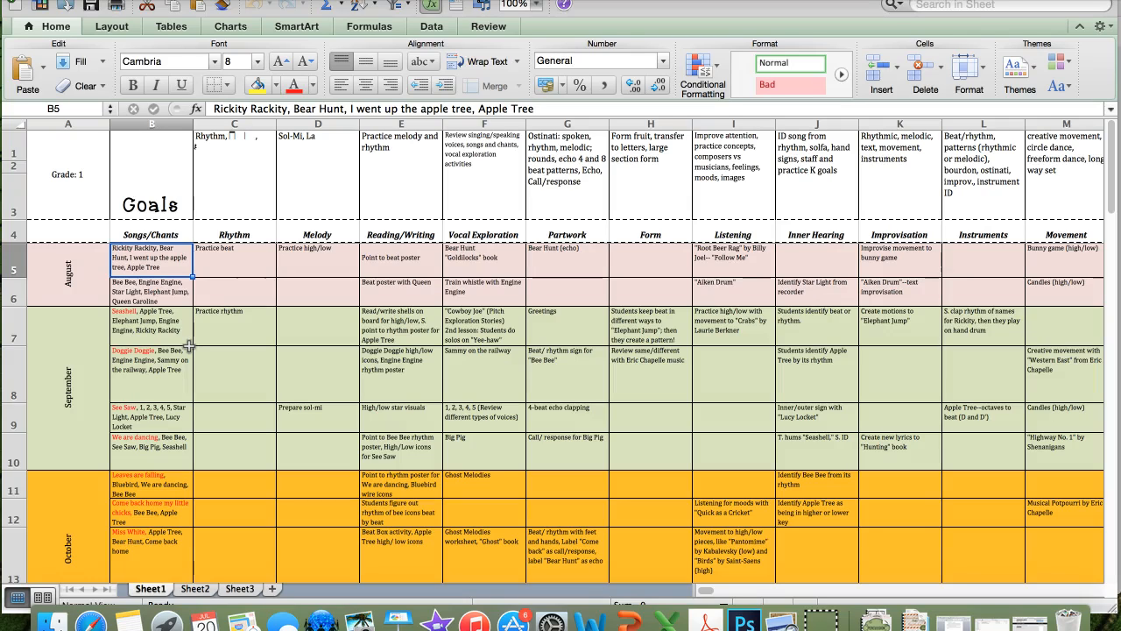
key(Down)
key(Right)
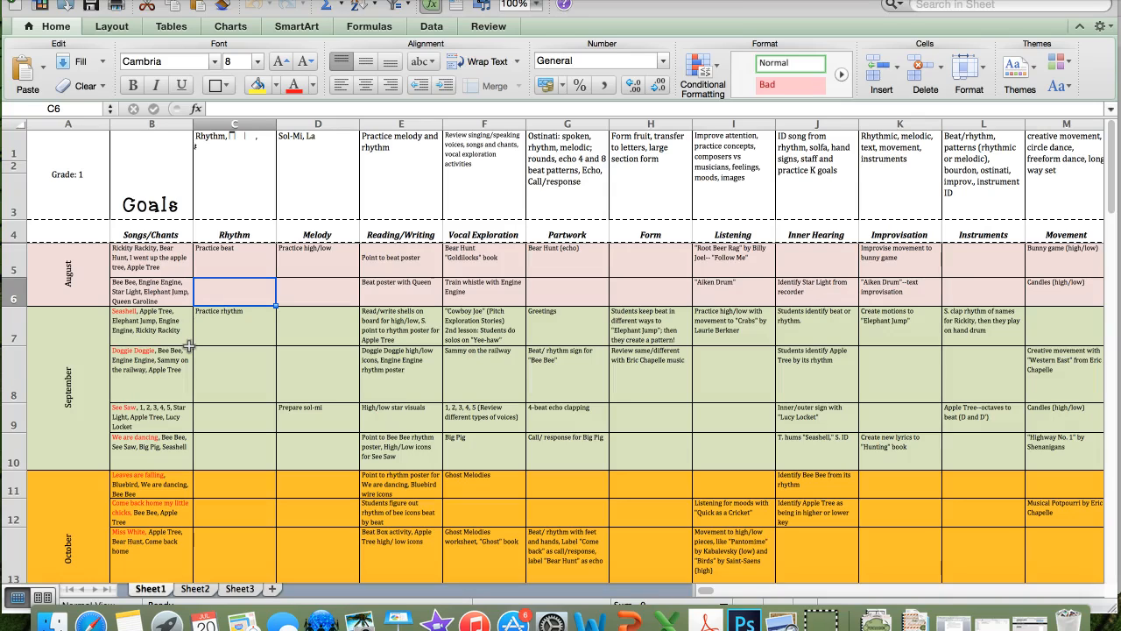
Follow the Songs/Chants column from the first September week down to the last October week.
key(Down)
key(Left)
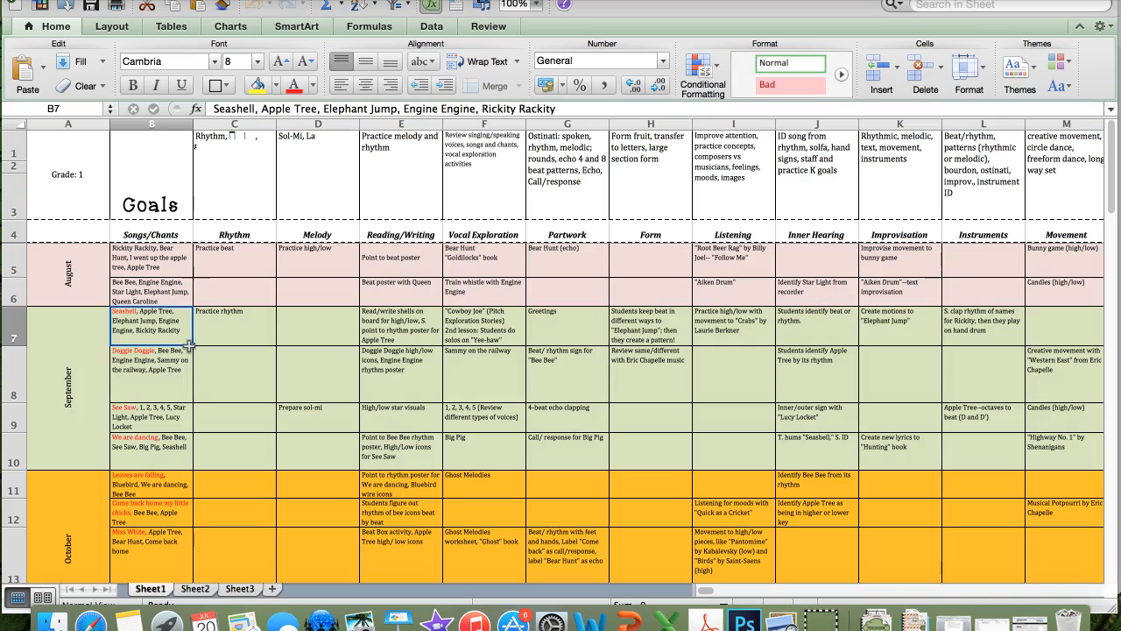
key(Down)
key(Down)
key(Down)
key(Down)
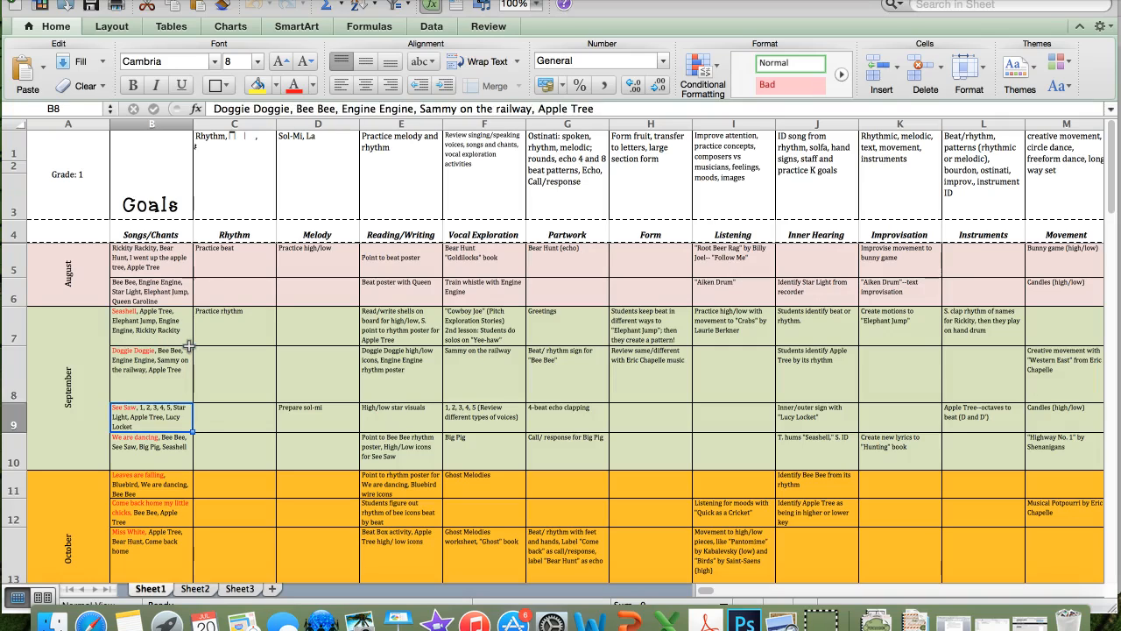
key(Down)
key(Down)
key(Down)
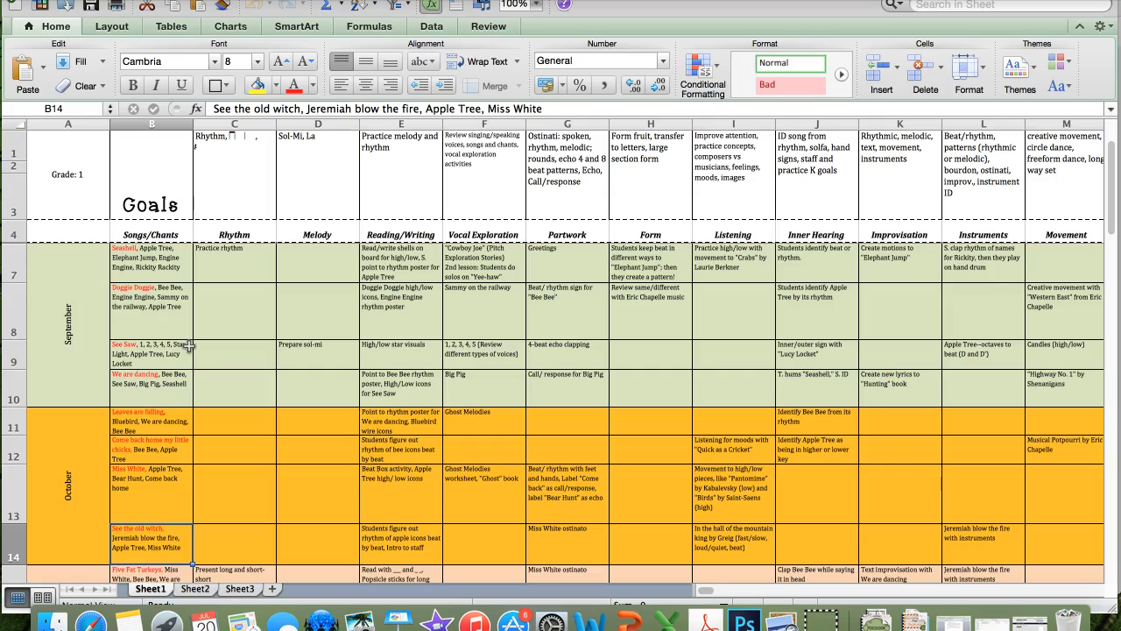
Go back up the October Songs/Chants entries to the "Leaves are falling" week.
key(Up)
key(Up)
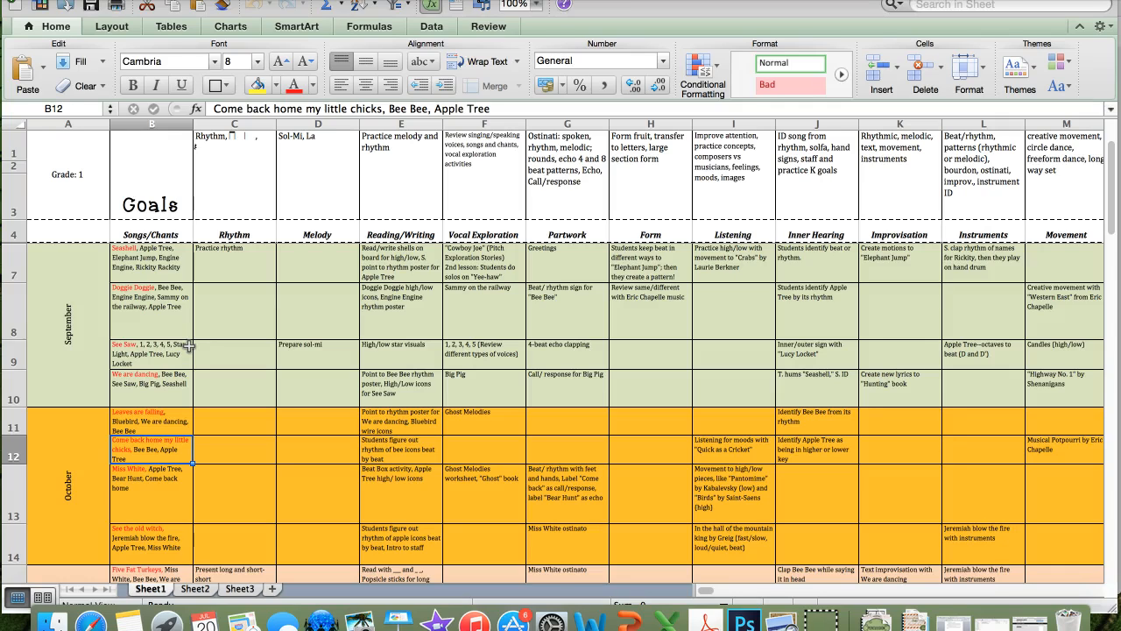
key(Up)
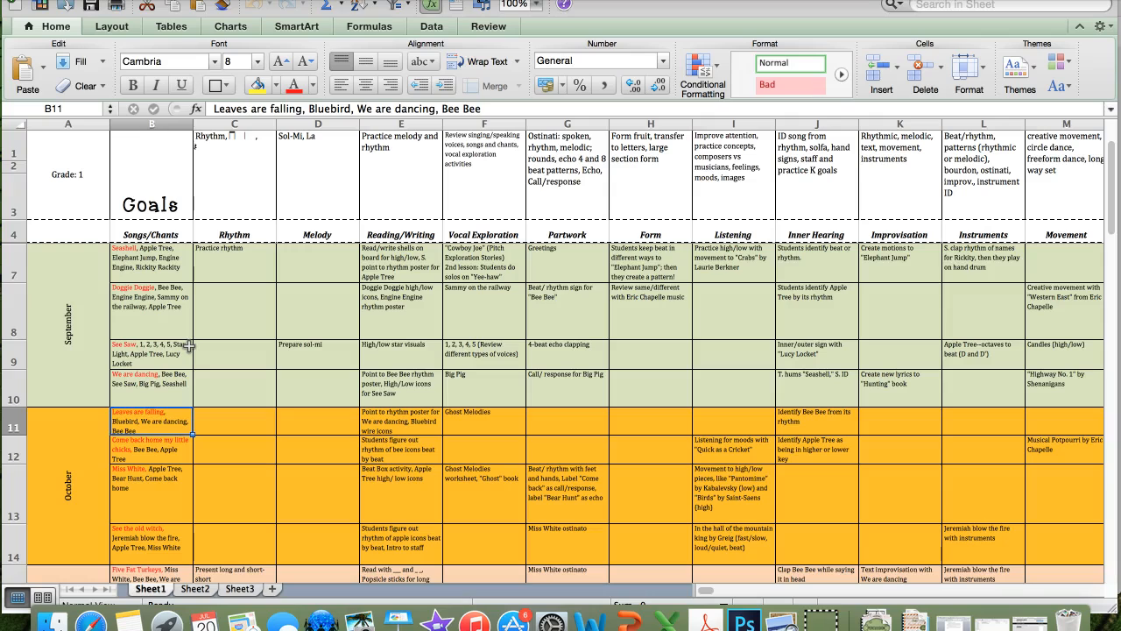
Go across the first October week to Vocal Exploration and up that column to the "Cowboy Joe" entry.
key(Right)
key(Right)
key(Right)
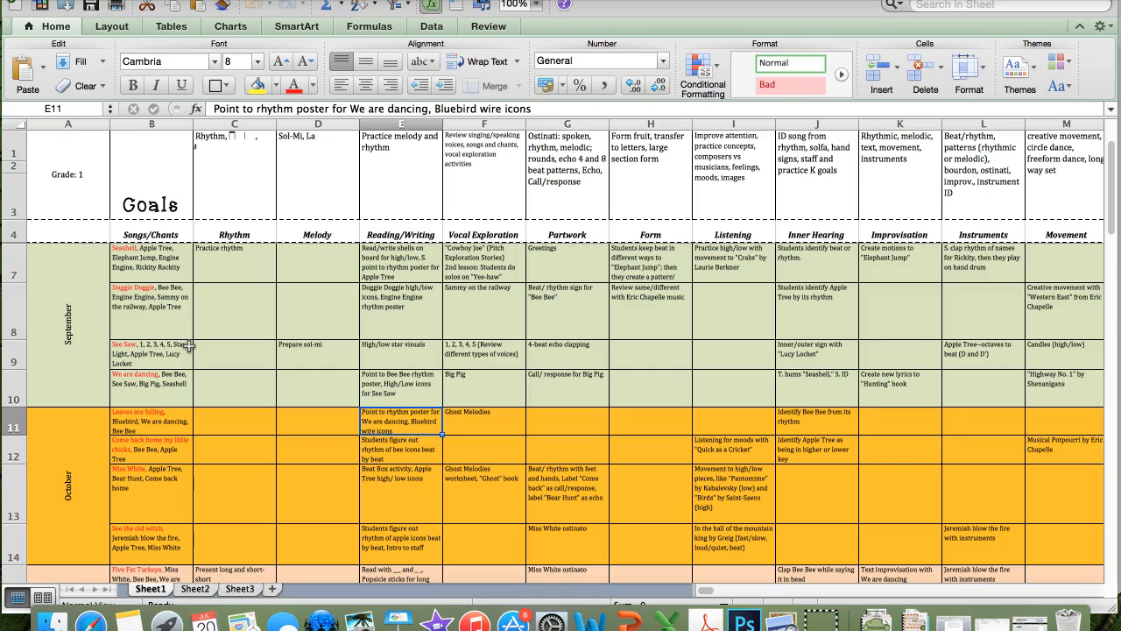
key(Right)
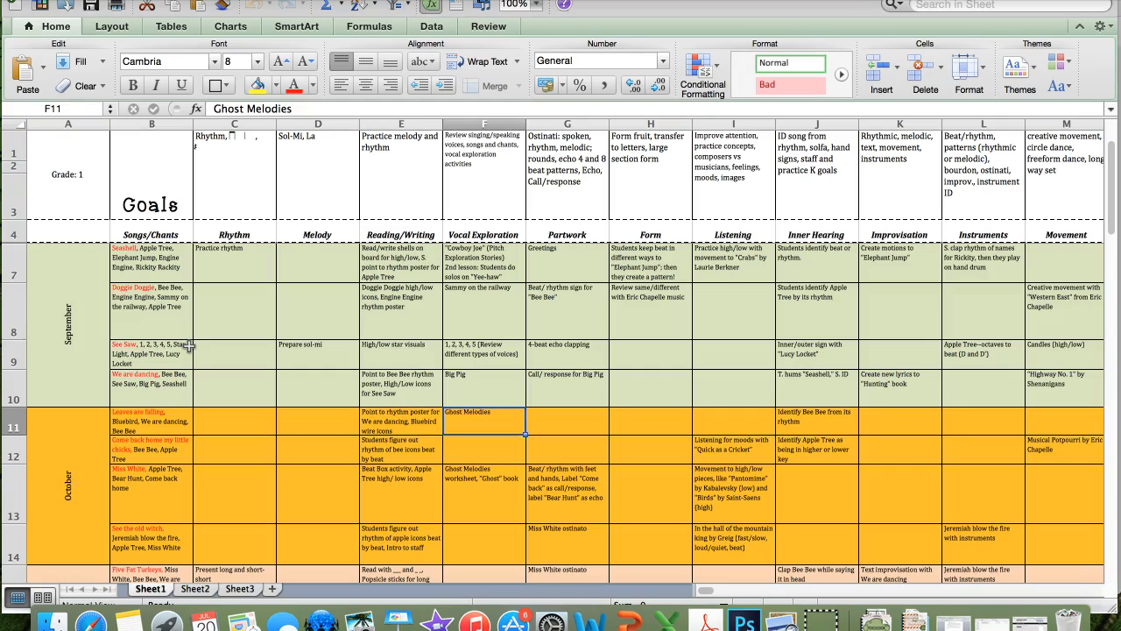
key(Up)
key(Up)
key(Up)
key(Up)
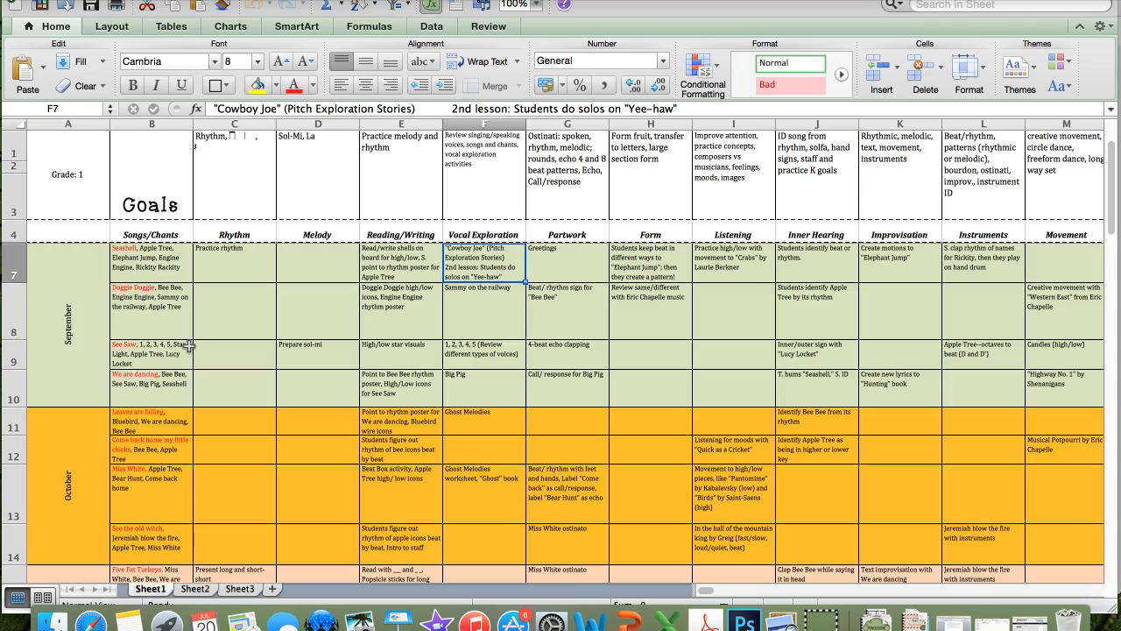
Go across the first September week from Vocal Exploration to the Other column.
key(Right)
key(Right)
key(Right)
key(Right)
key(Right)
key(Right)
key(Right)
key(Right)
key(Right)
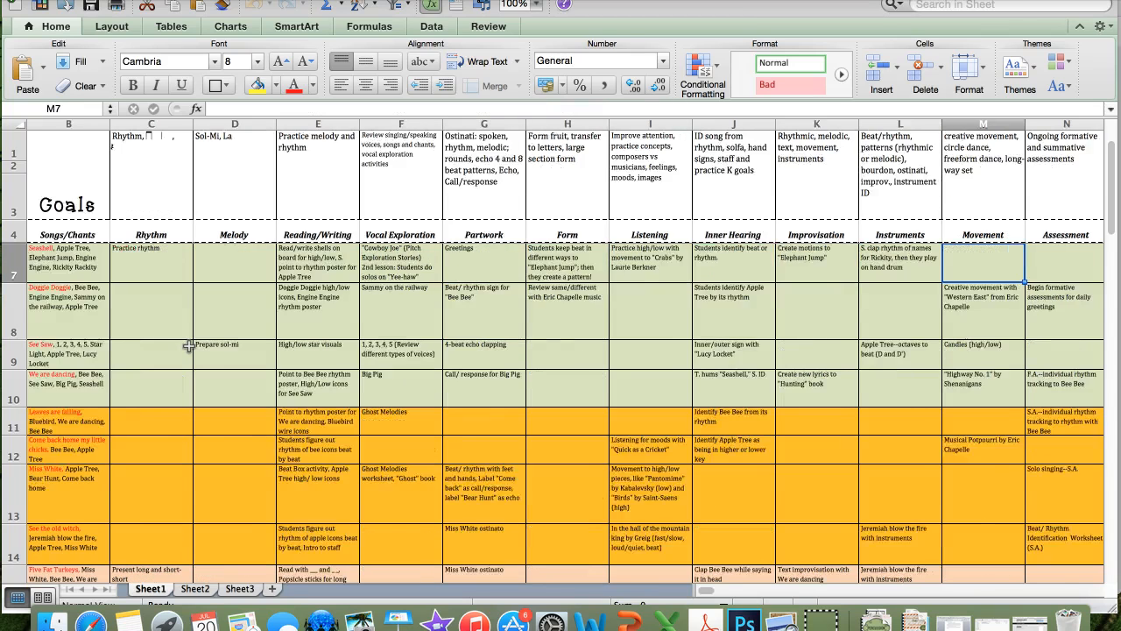
key(Right)
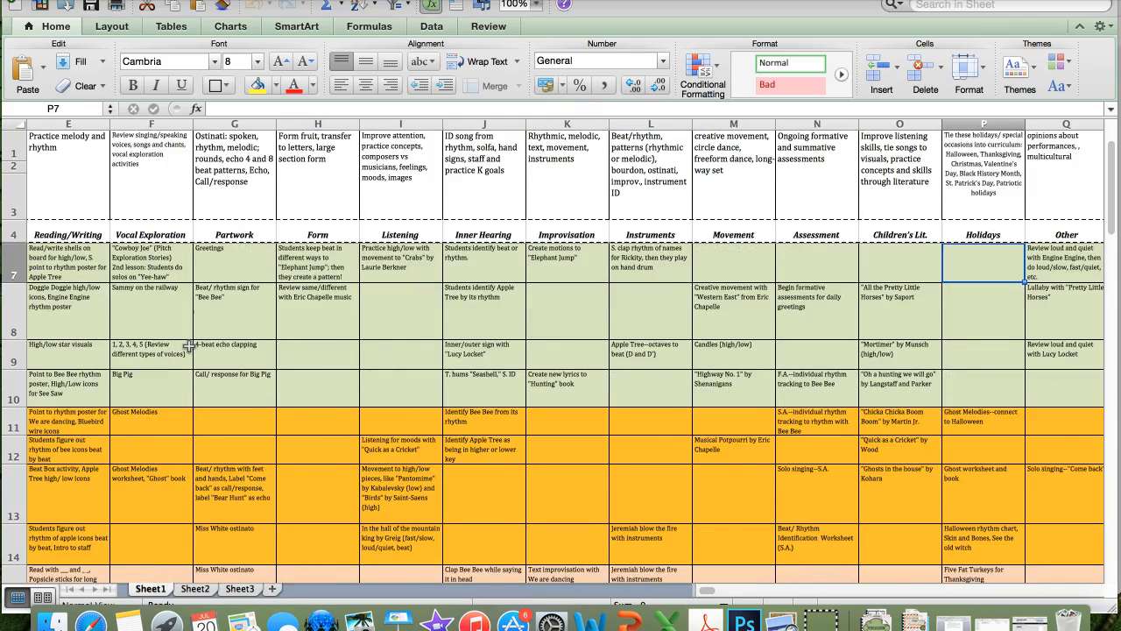
key(Right)
Return along the first September week to its Songs/Chants entry.
key(Left)
key(Left)
key(Left)
key(Left)
key(Left)
key(Left)
key(Left)
key(Left)
key(Left)
key(Left)
key(Left)
key(Left)
key(Left)
key(Left)
key(Left)
key(Left)
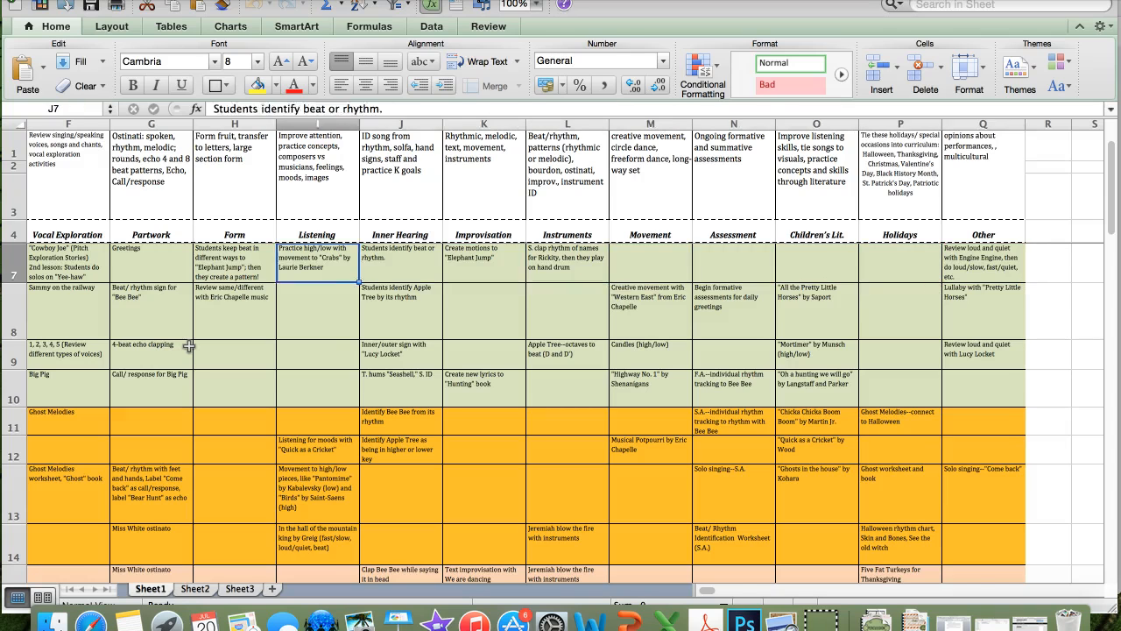
key(Right)
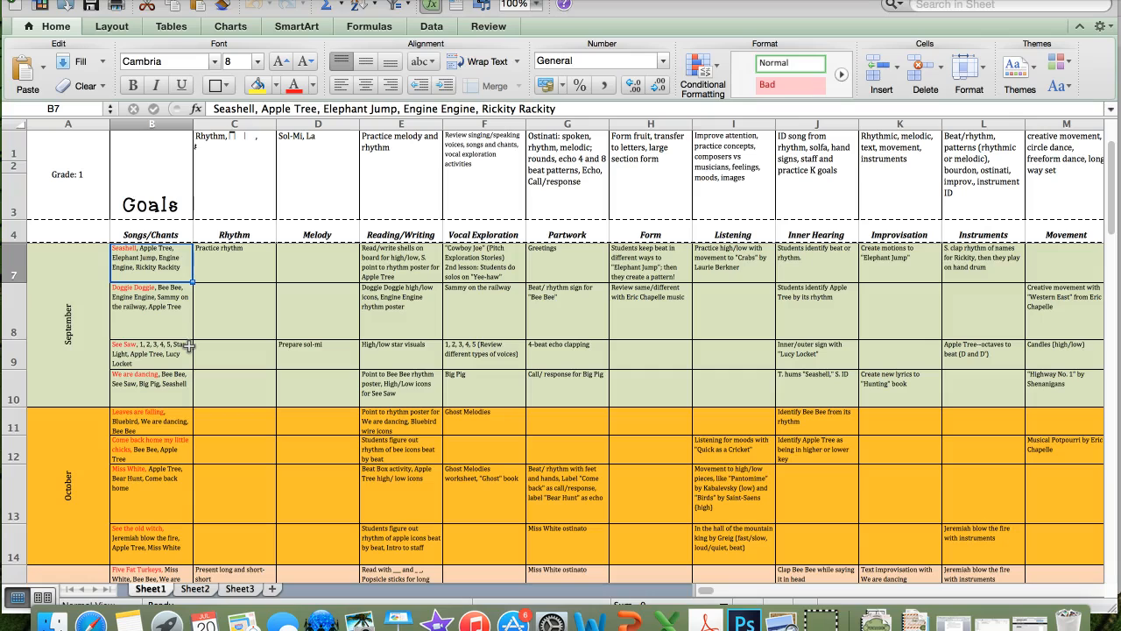
Examine the first September week's entries one by one, from Rhythm through to Other.
key(Right)
key(Right)
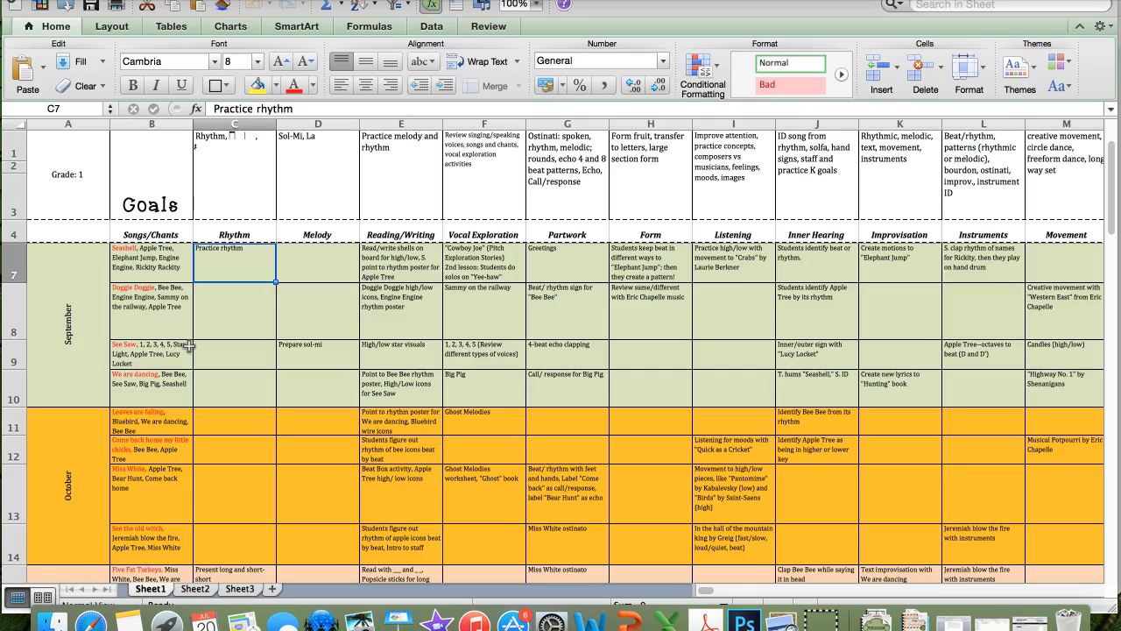
key(Right)
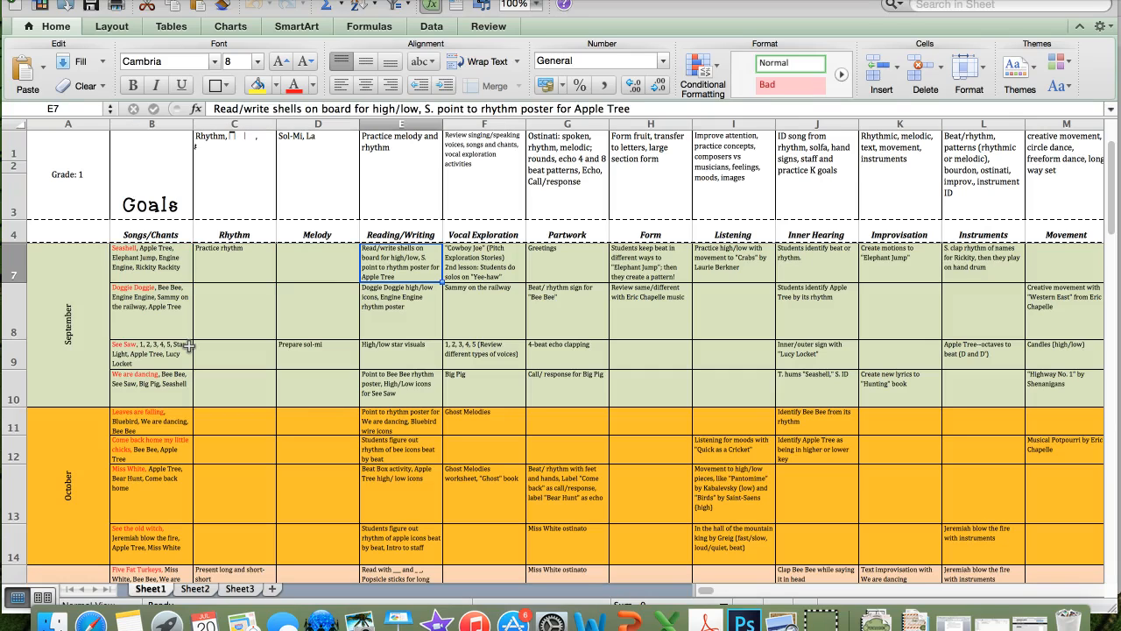
key(Right)
key(Left)
key(Right)
key(Right)
key(Right)
key(Right)
key(Right)
key(Right)
key(Right)
key(Right)
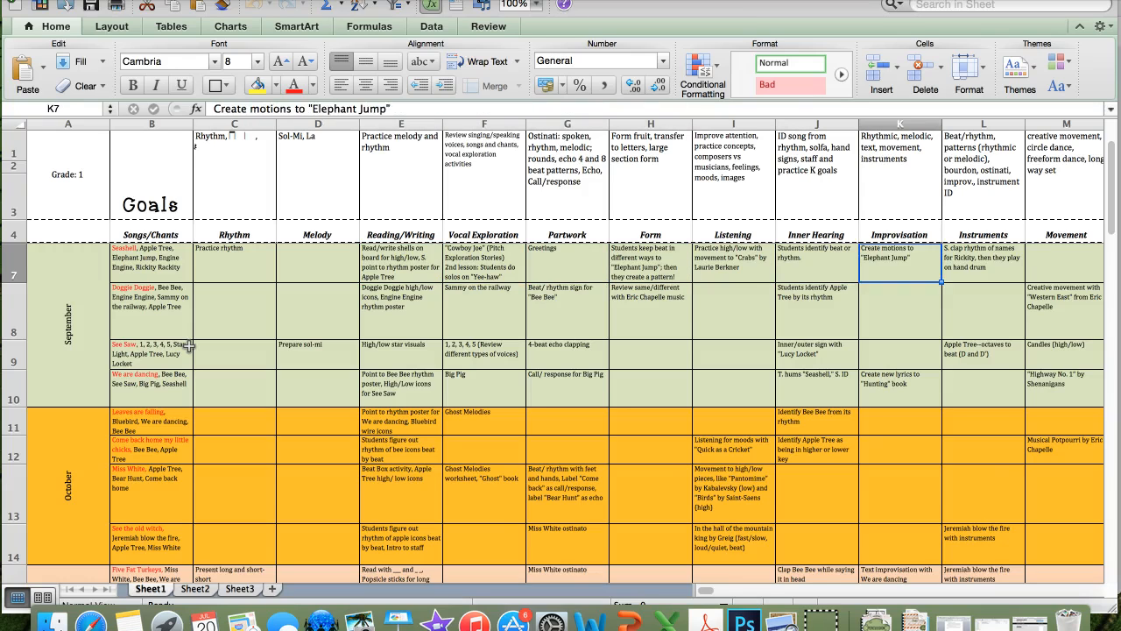
key(Right)
key(Right)
key(Right)
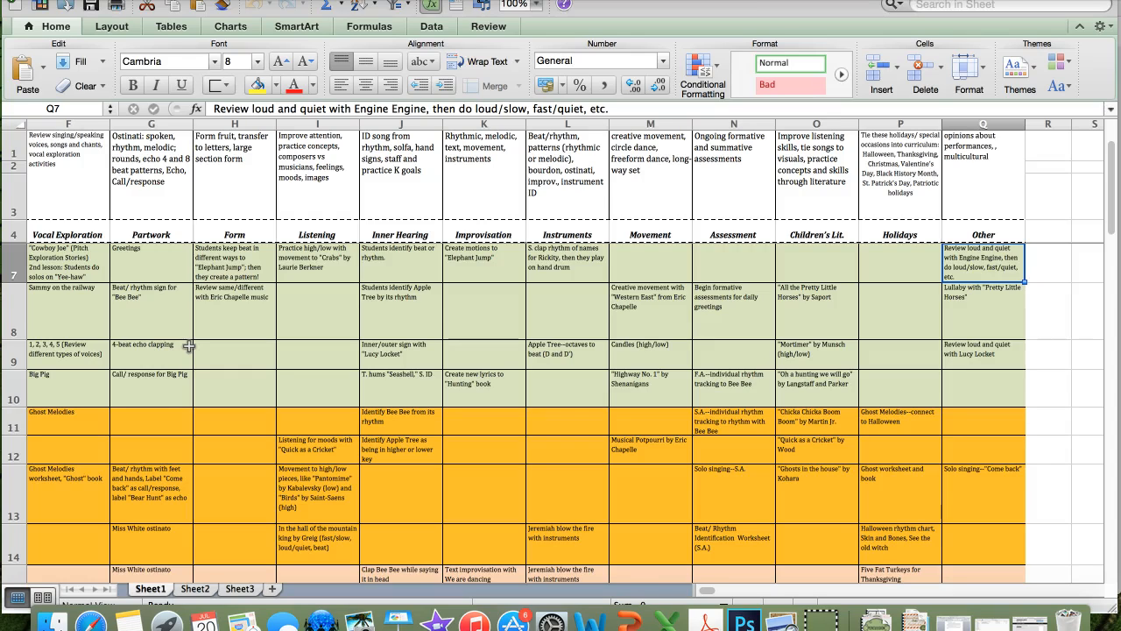
Go back across the first September week to the September label and select the adjacent Songs/Chants entry.
key(Left)
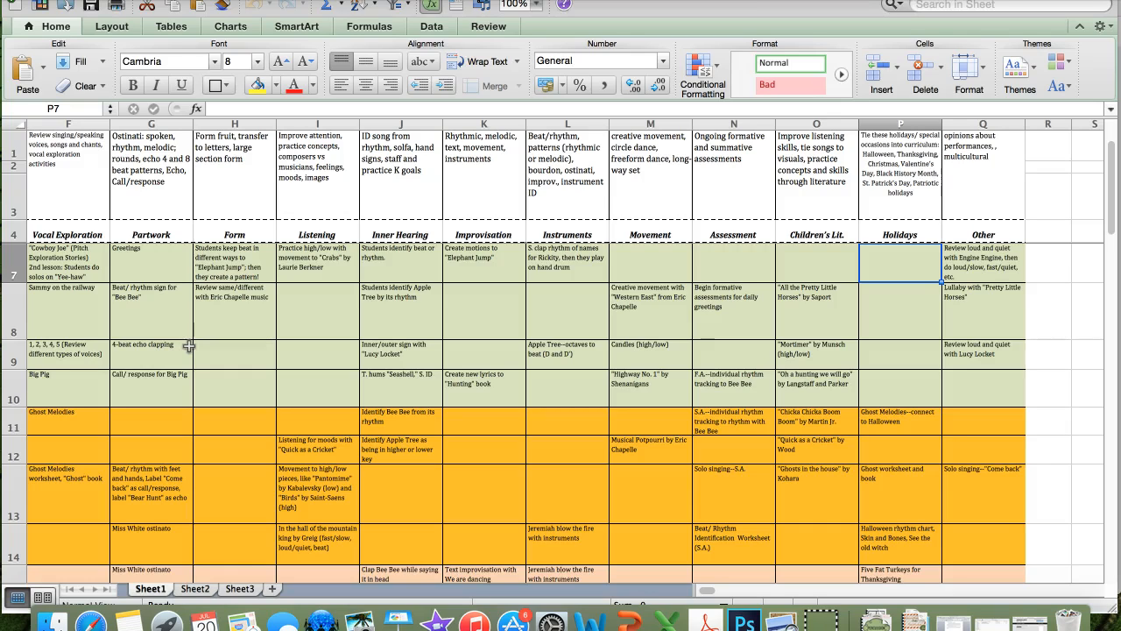
key(Left)
key(Left)
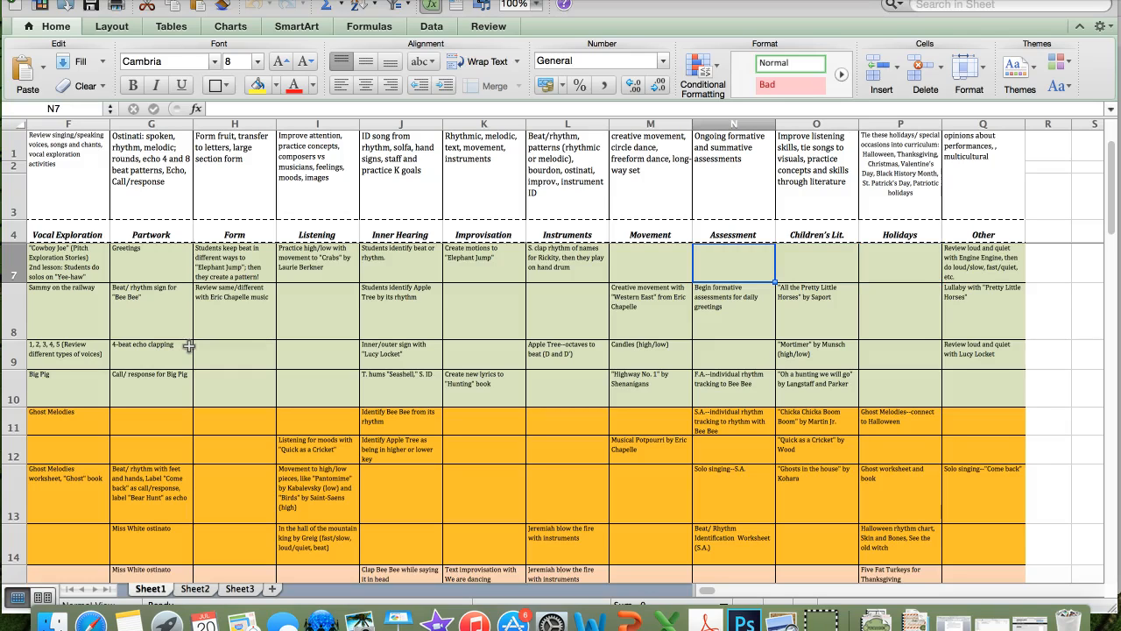
key(Left)
key(Left)
key(Left)
key(Left)
key(Left)
key(Left)
key(Left)
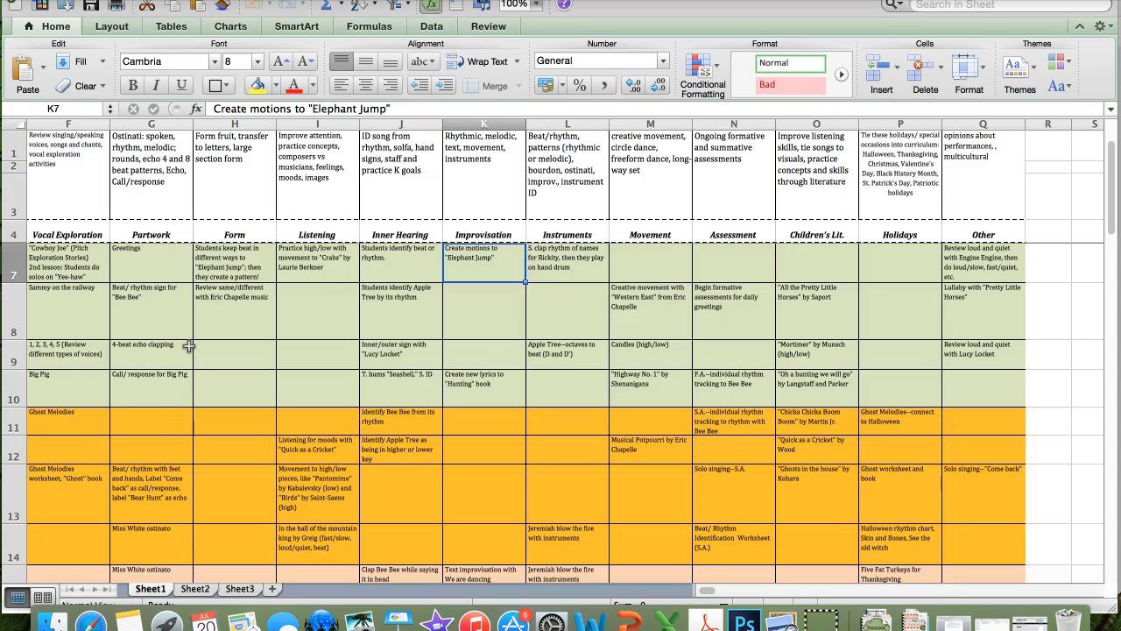
key(Left)
key(Left)
key(Left)
key(Left)
key(Left)
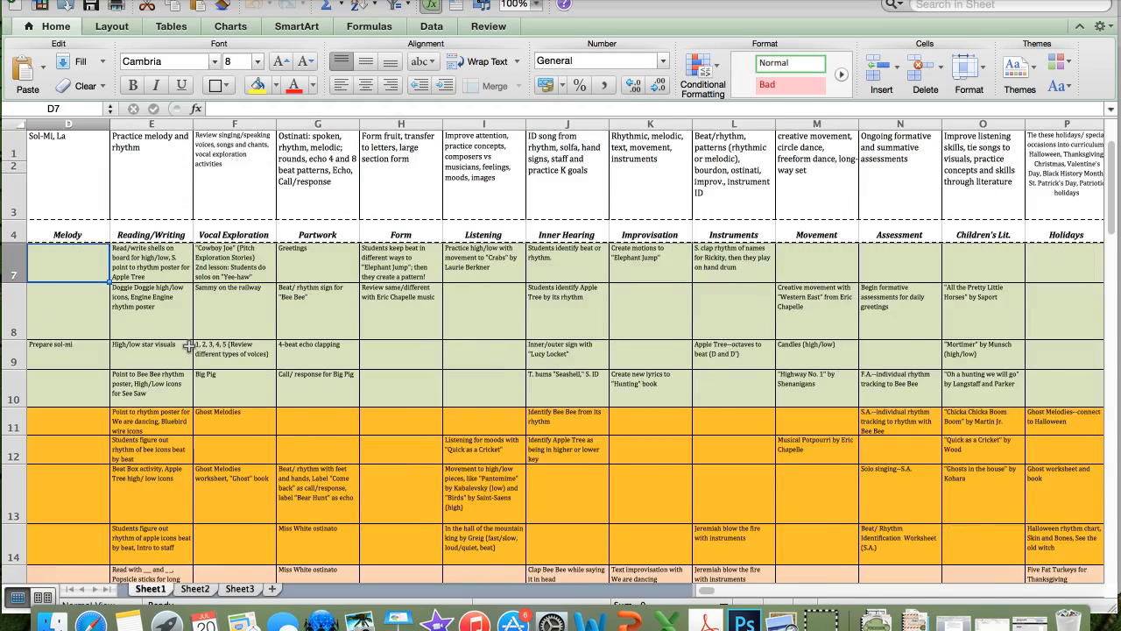
key(Left)
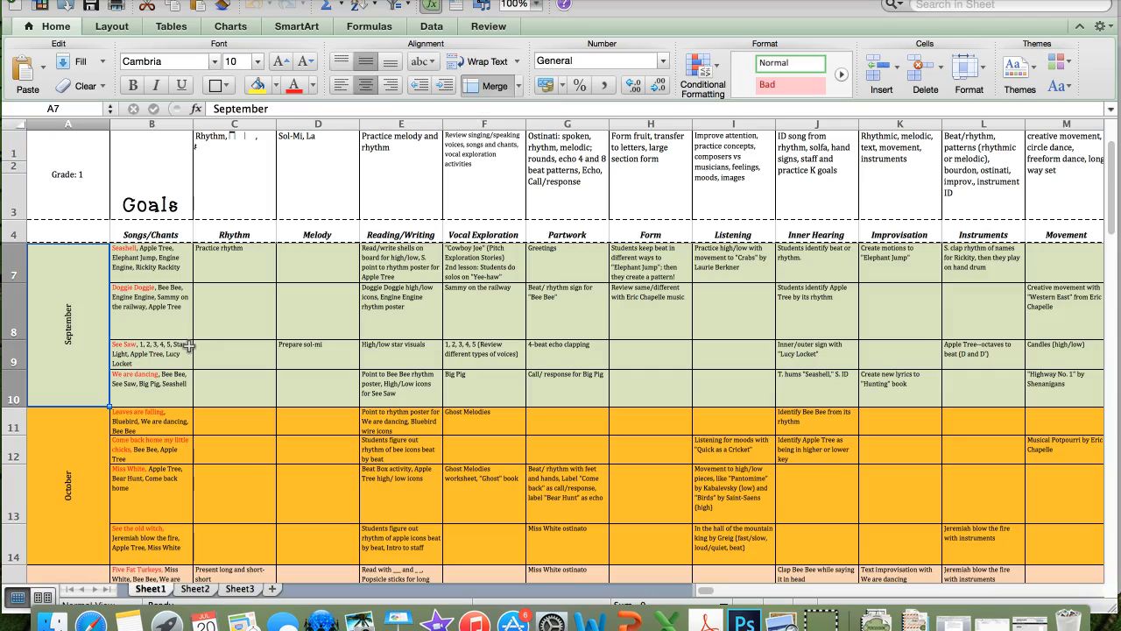
key(Right)
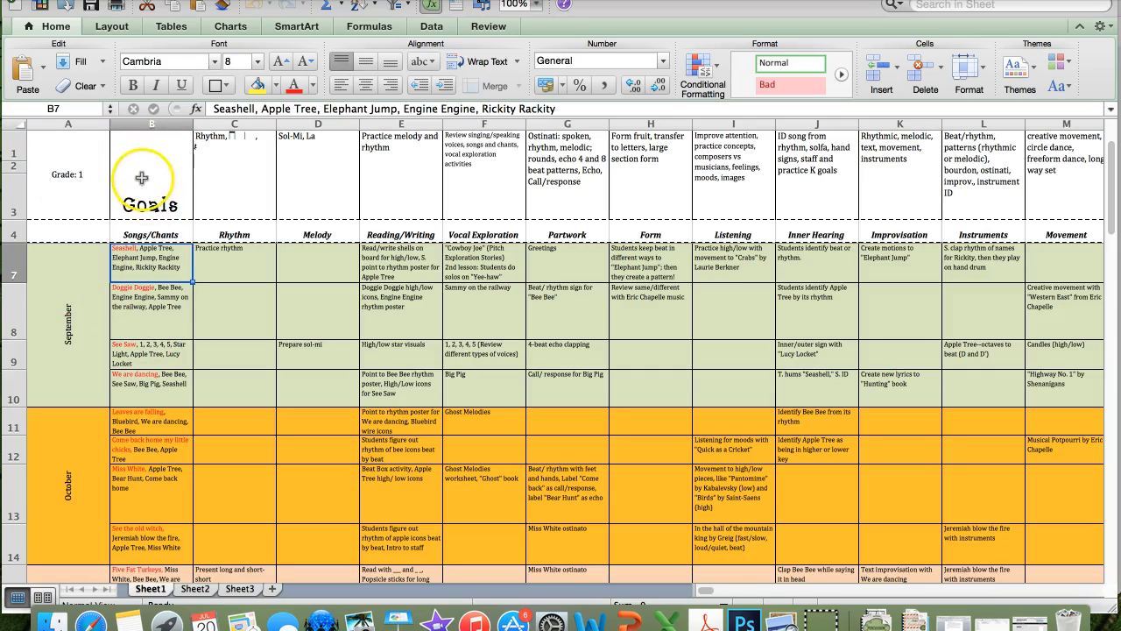
Select the "Grade: 1" label, the blank cell beneath it, and the first September week's "Practice rhythm" entry.
click(59, 169)
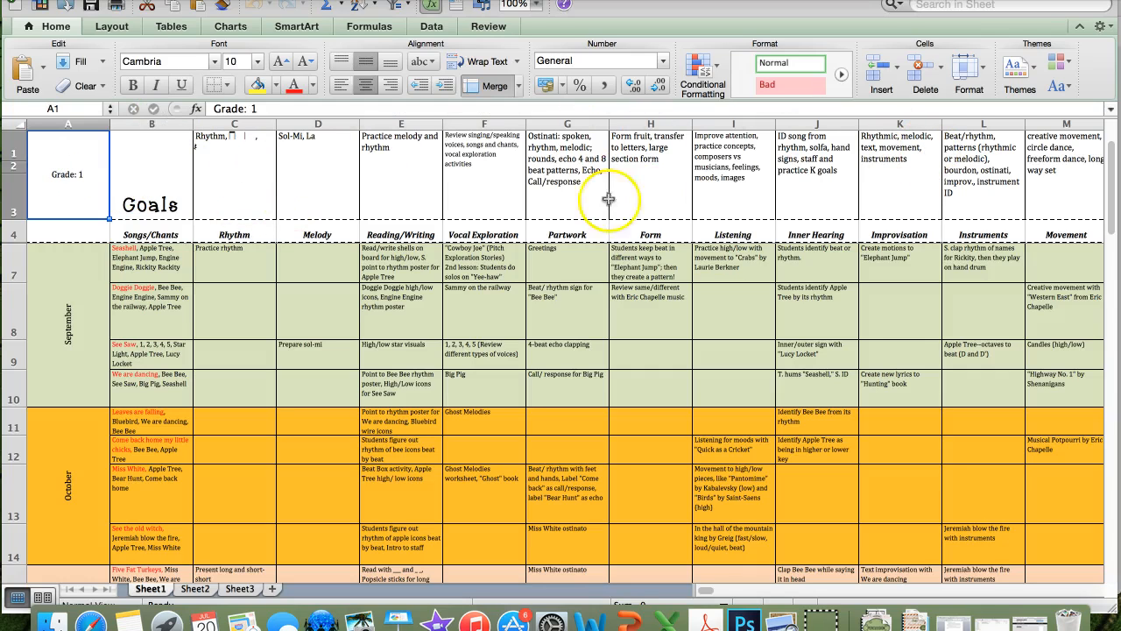
click(48, 233)
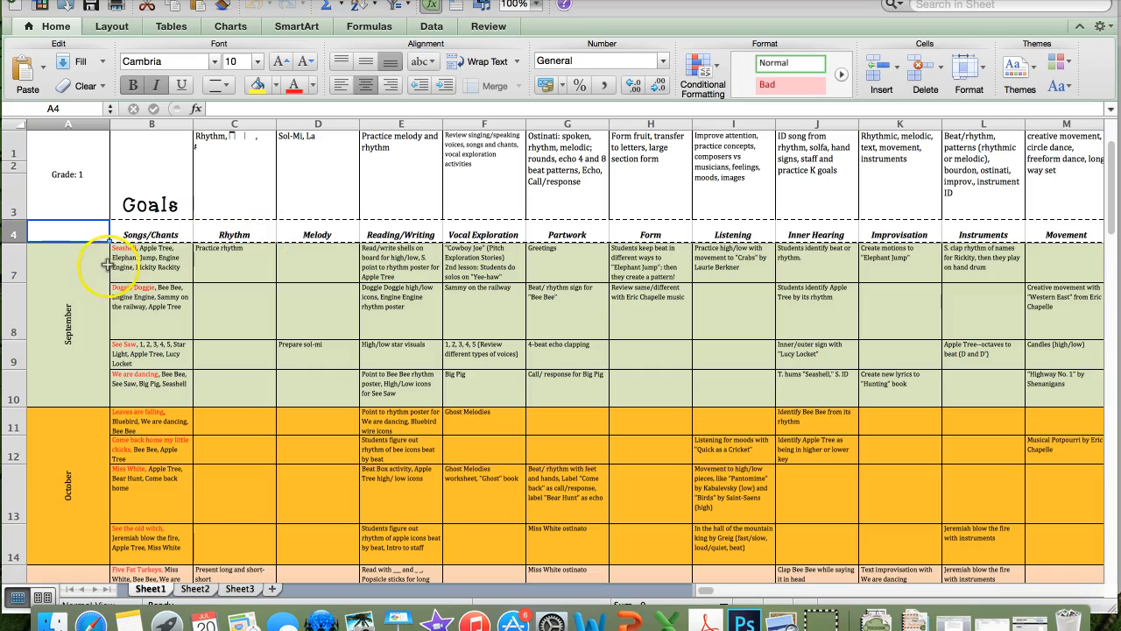
click(225, 263)
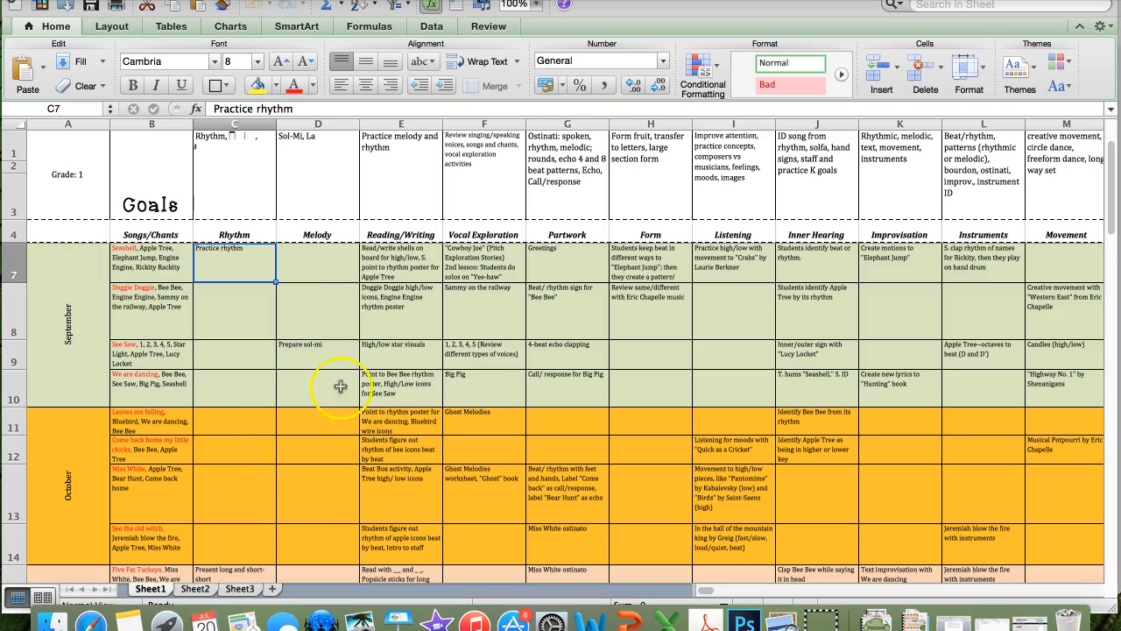
Look over the plan down to December and across its goal columns.
scroll(587, 309, down, 5)
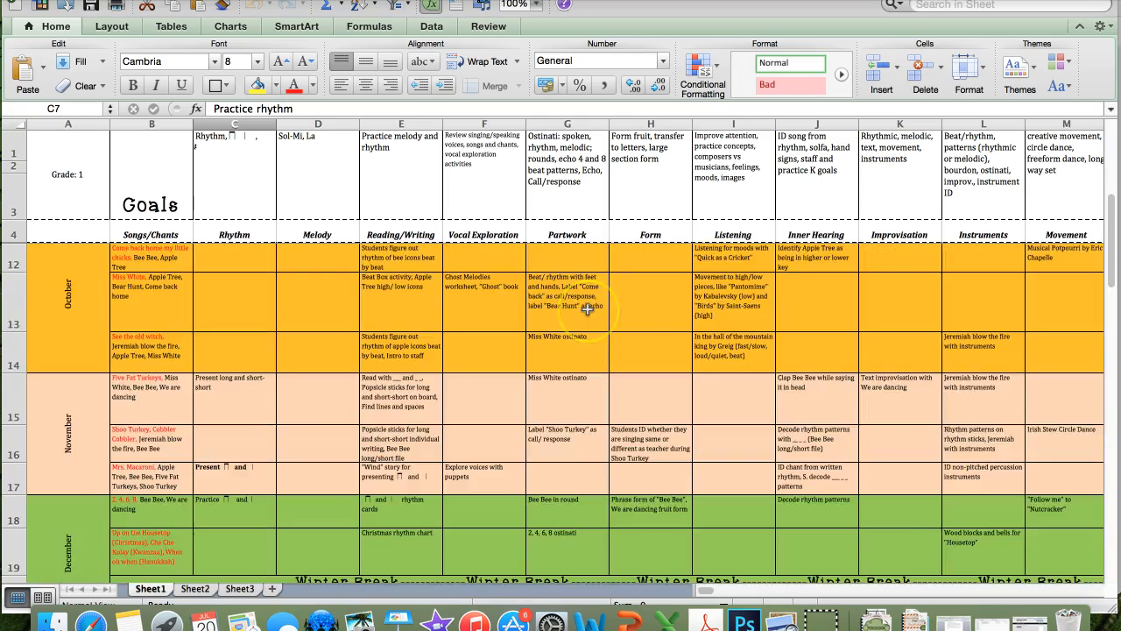
scroll(587, 309, up, 5)
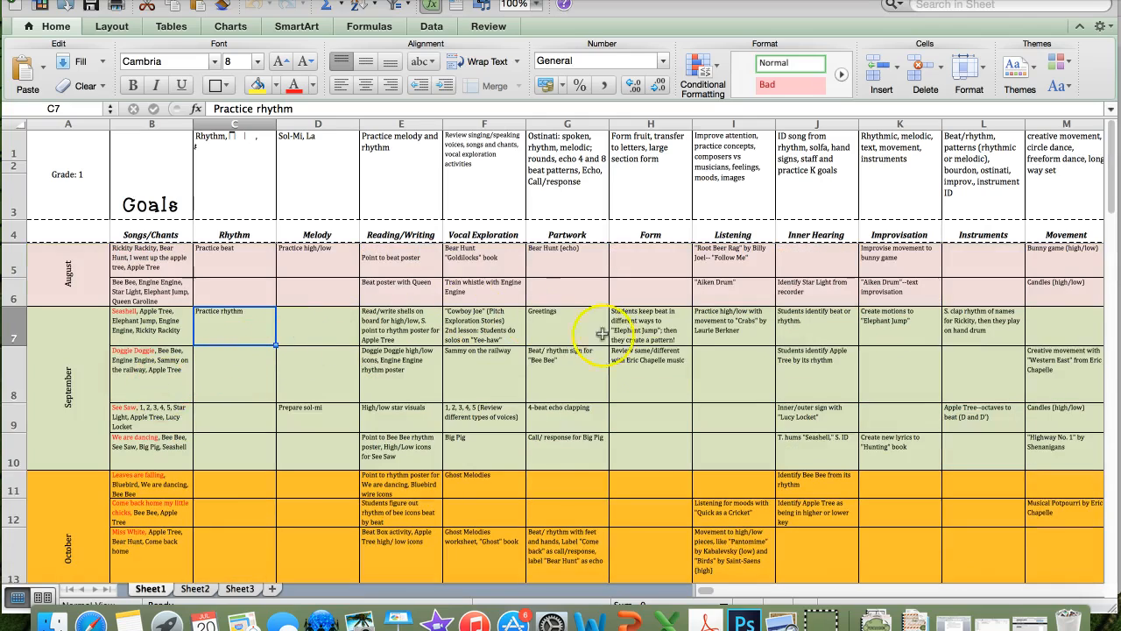
scroll(795, 334, right, 1)
scroll(795, 333, right, 10)
scroll(795, 334, left, 9)
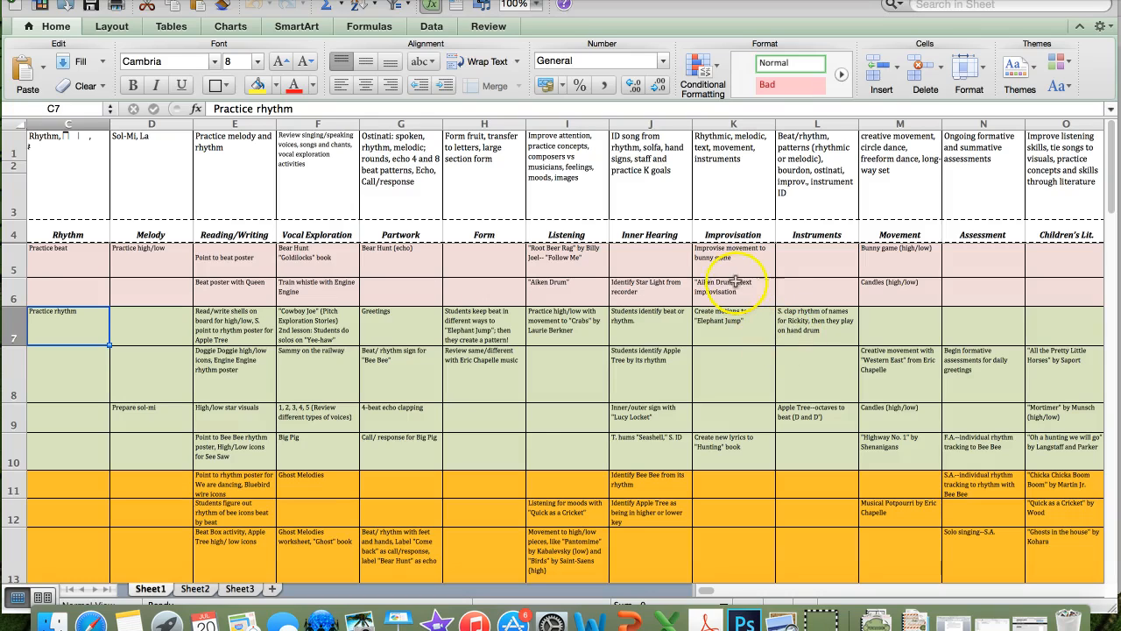
Switch to Safari and open a new browser window.
click(85, 623)
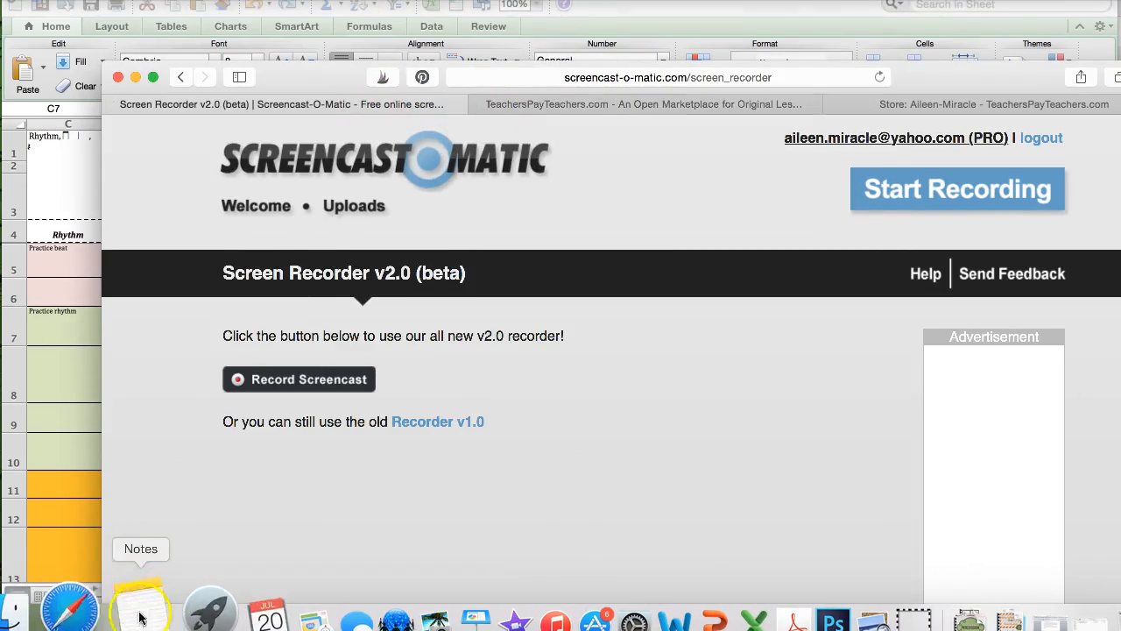
right_click(98, 618)
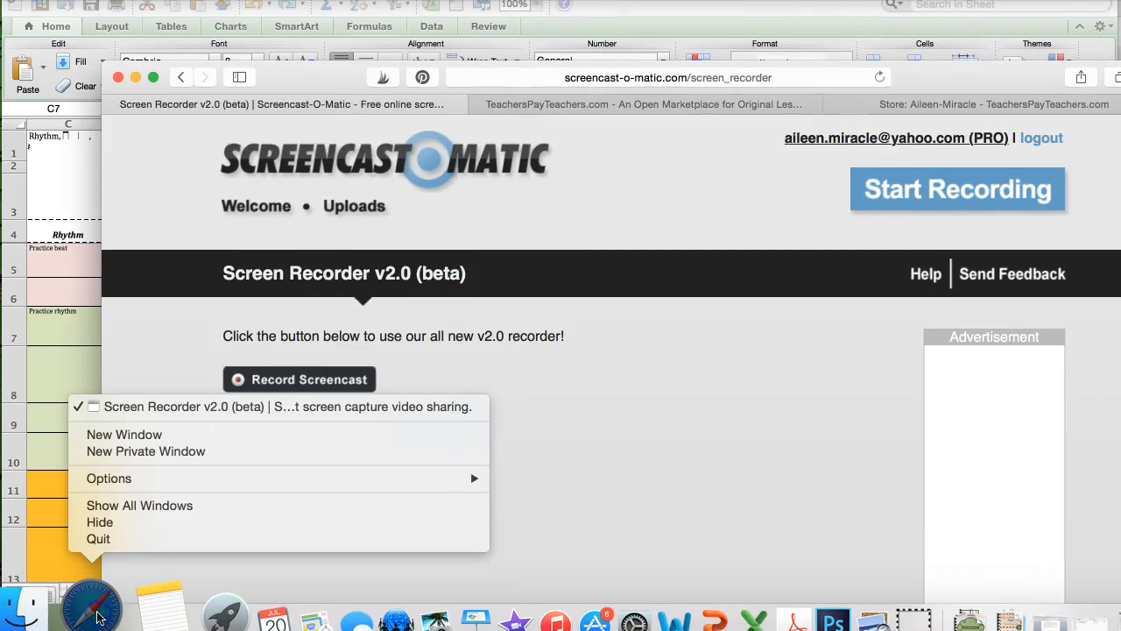
click(235, 0)
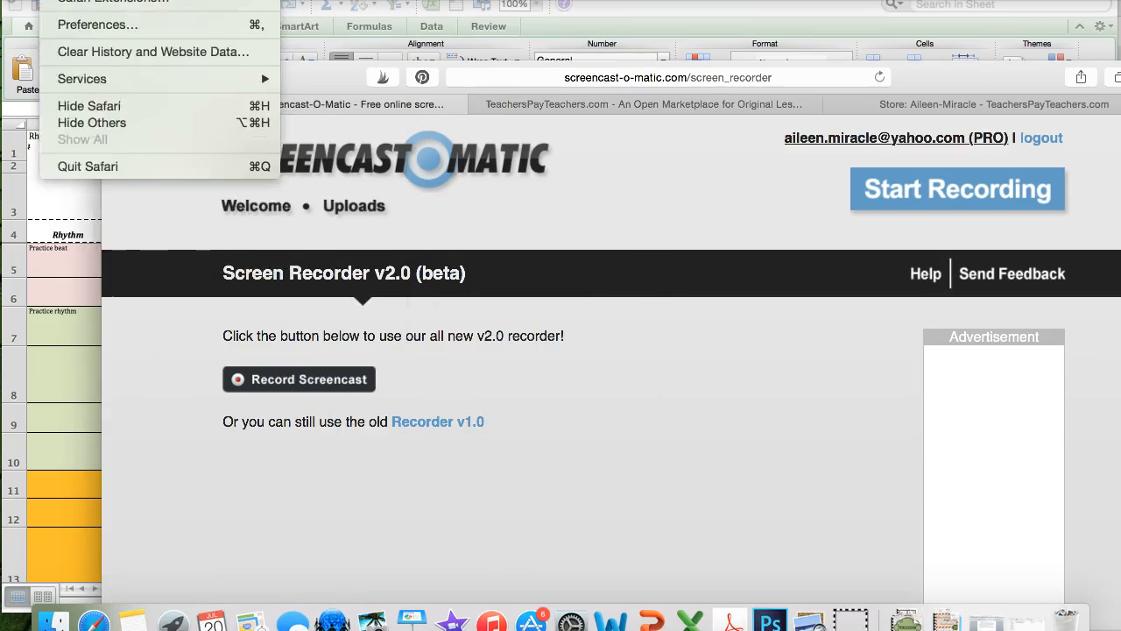
click(162, 0)
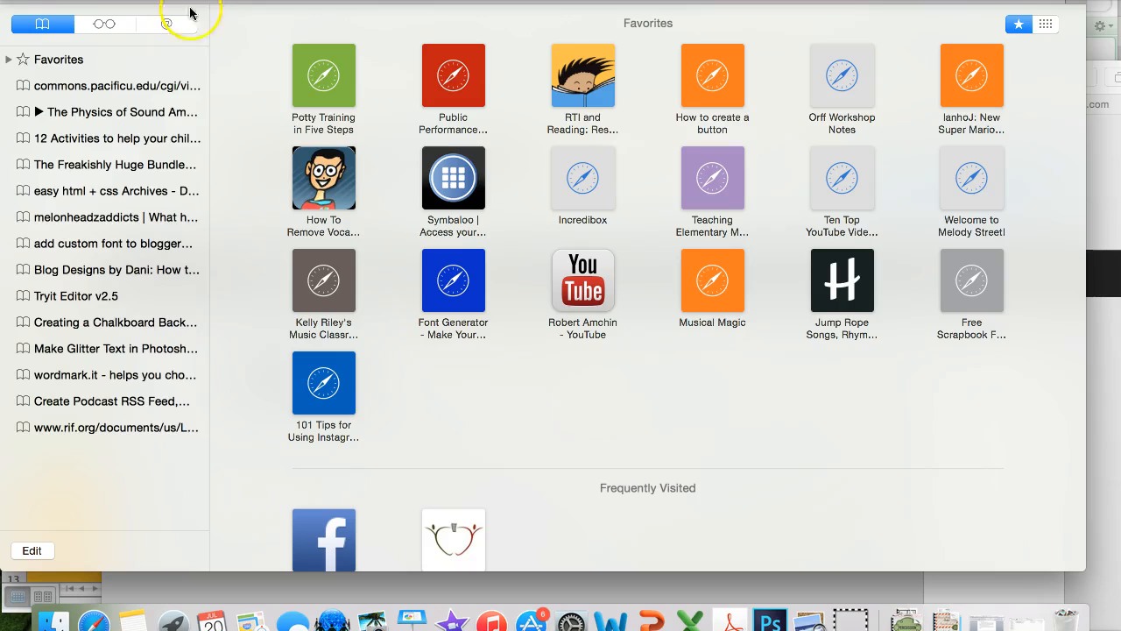
Go to the TeachersPayTeachers website and open the signed-in seller's own store page.
text(www.teacher)
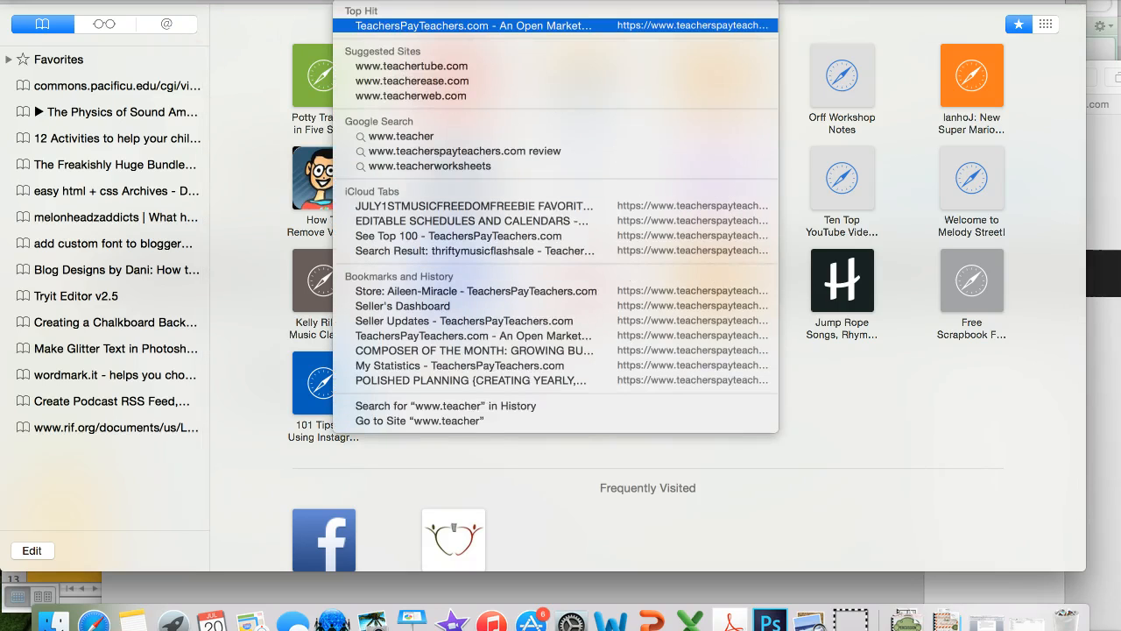
key(Return)
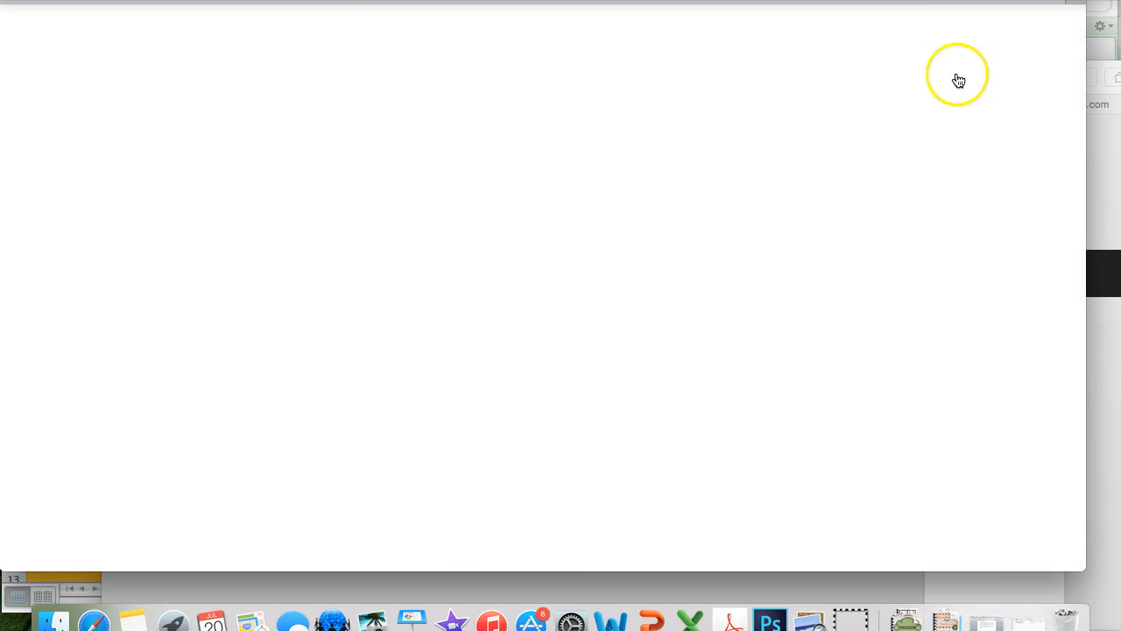
click(846, 77)
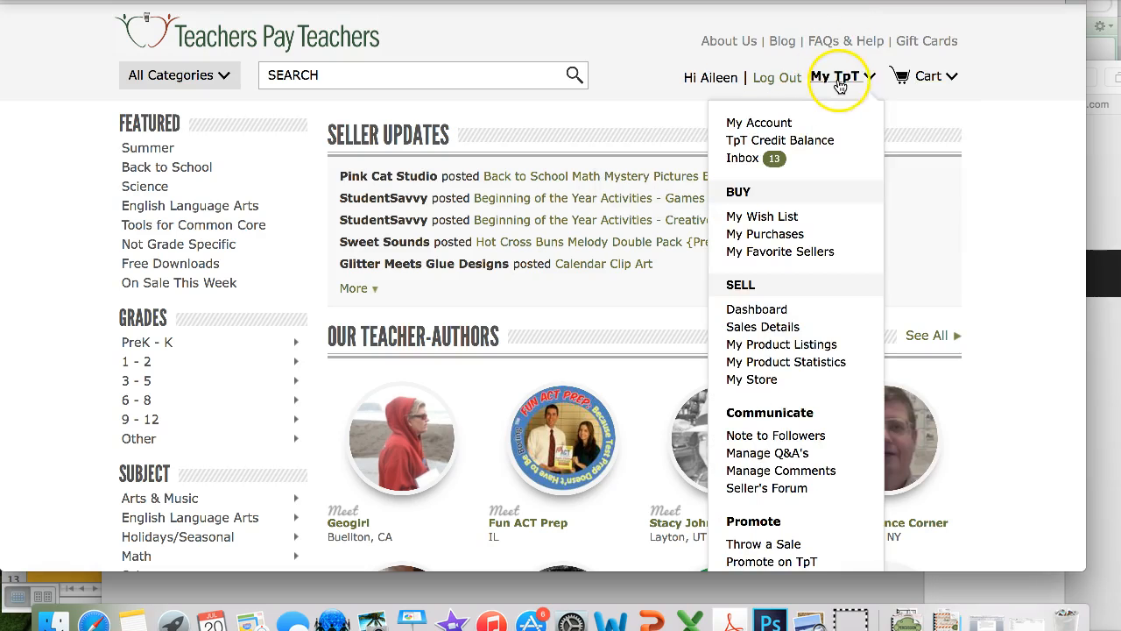
click(761, 380)
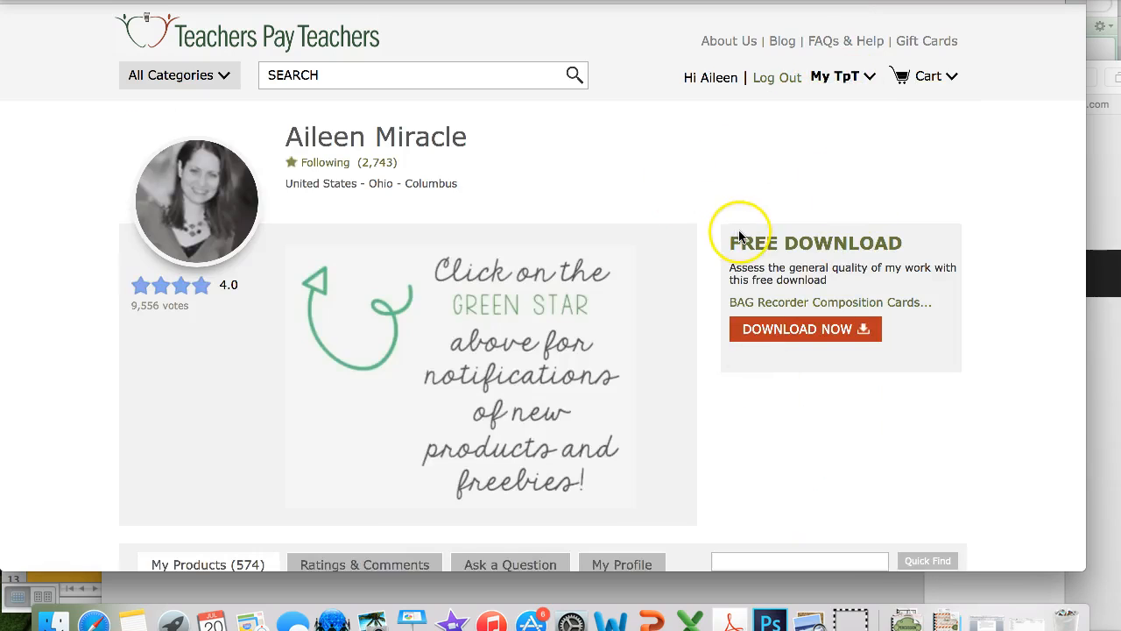
Find "Polished Planning {Creating Yearly, Monthly, and Daily Music Plans}" among the store's products and open its product page.
scroll(741, 232, down, 6)
scroll(738, 229, down, 10)
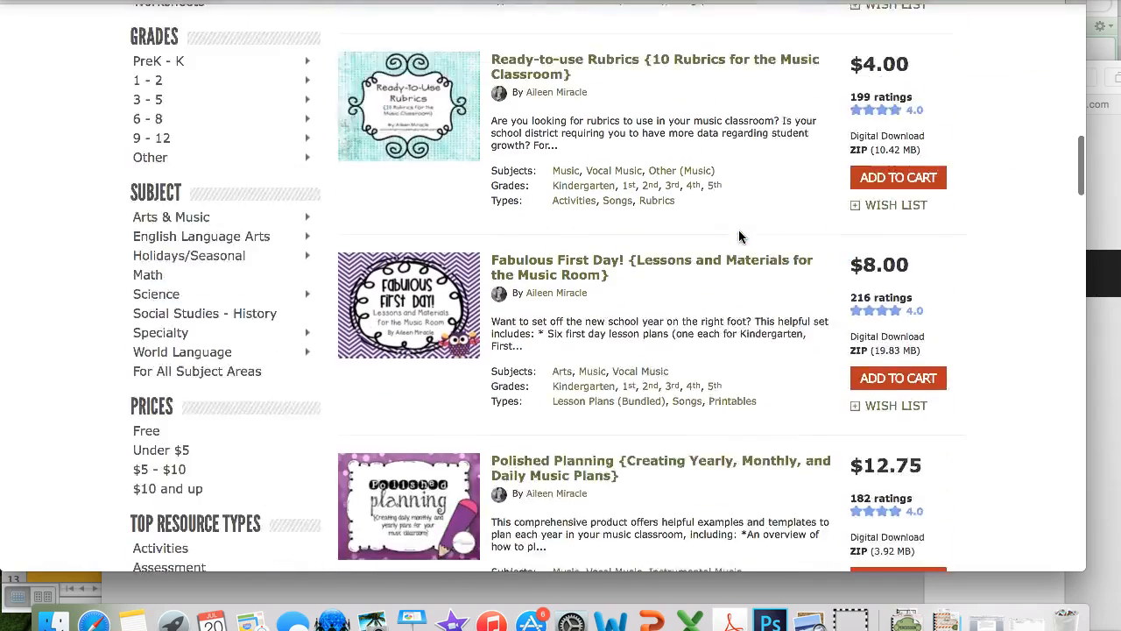
mouse_move(442, 354)
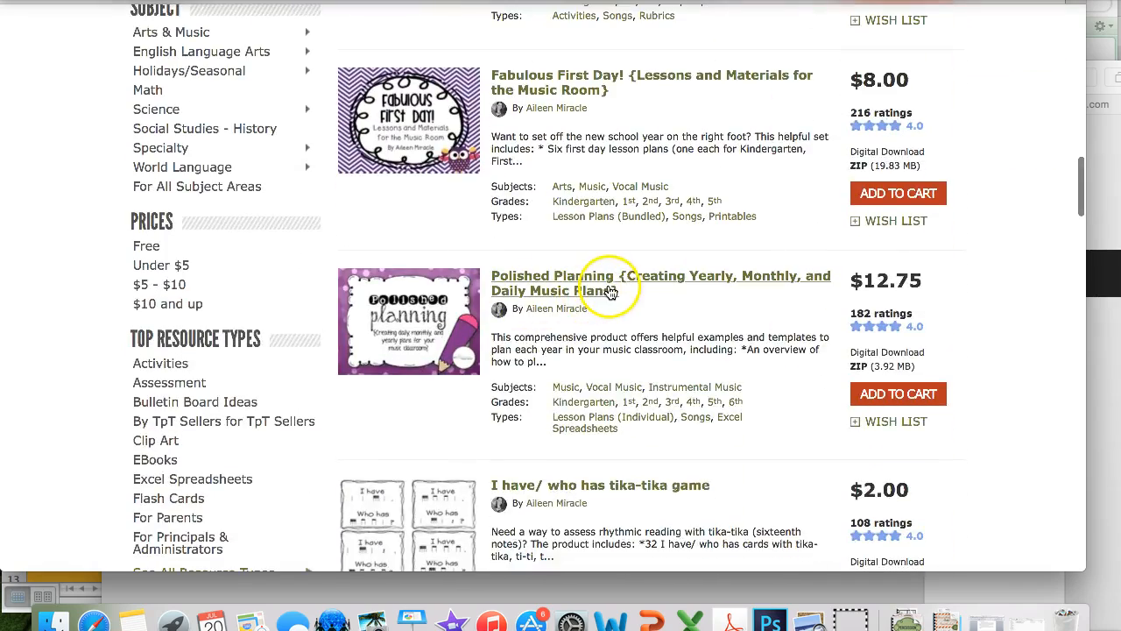
click(604, 284)
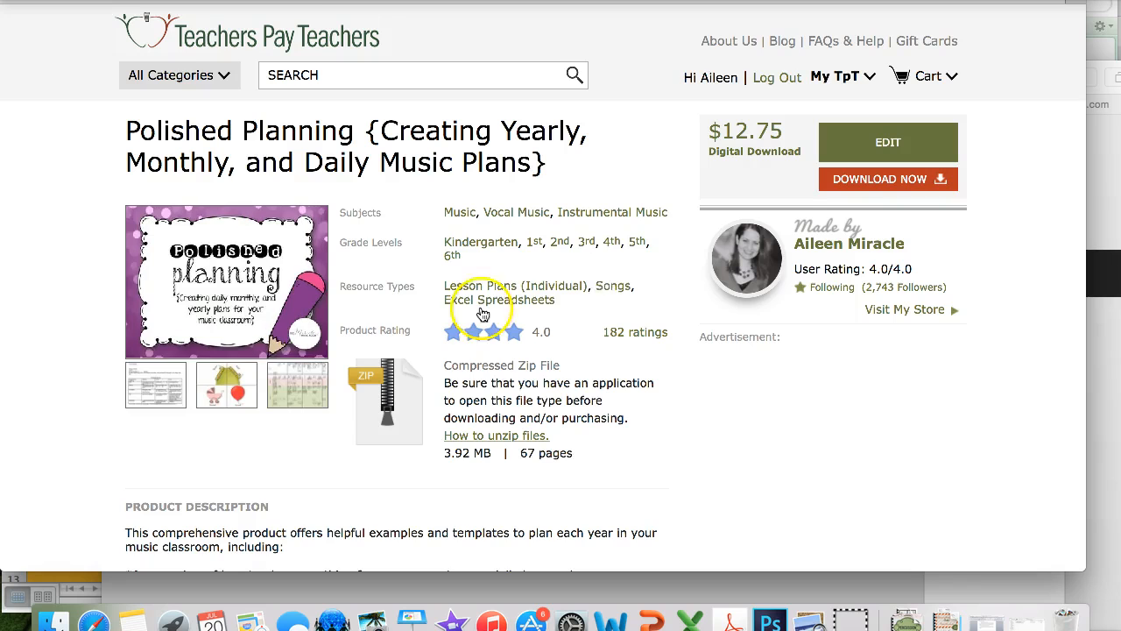
Look over the product description and preview the color-coded year plan thumbnail.
scroll(482, 314, down, 5)
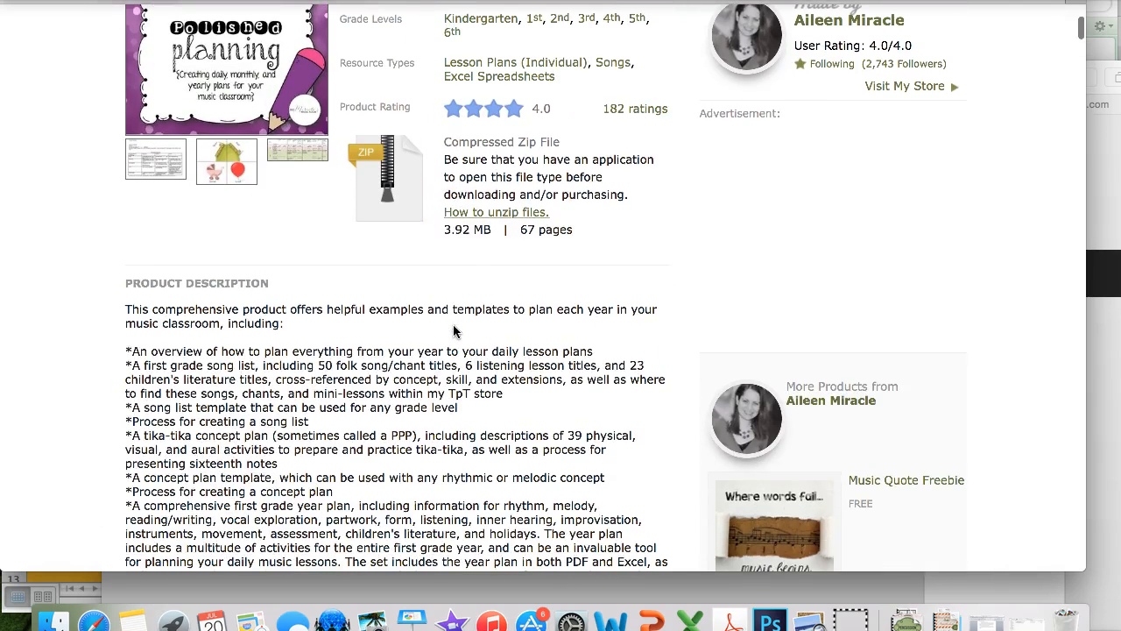
mouse_move(315, 158)
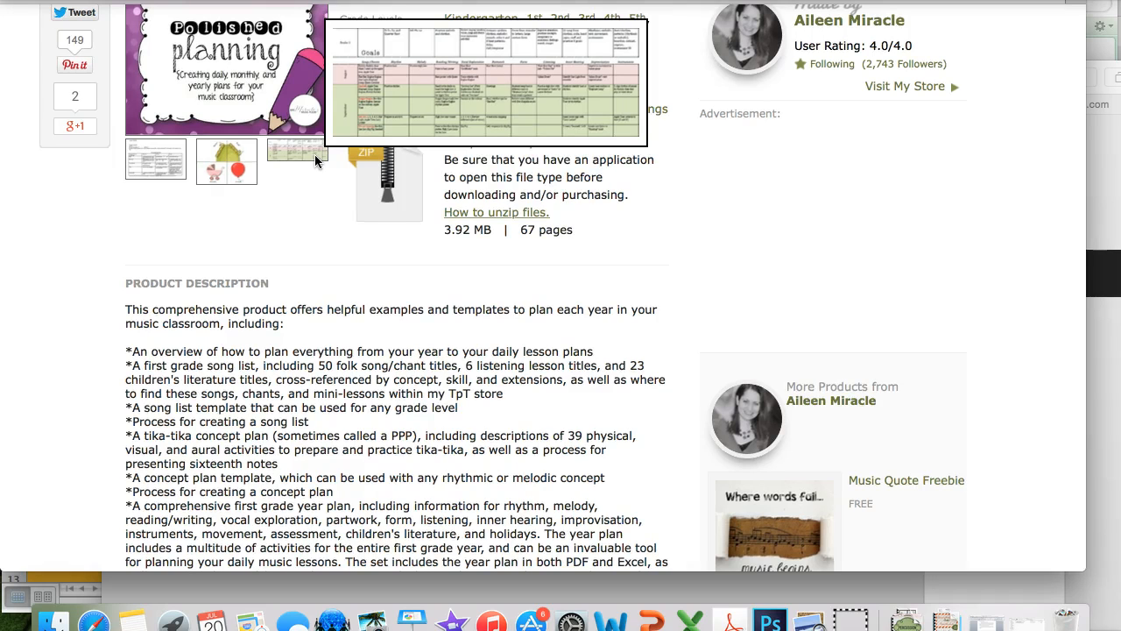
click(316, 154)
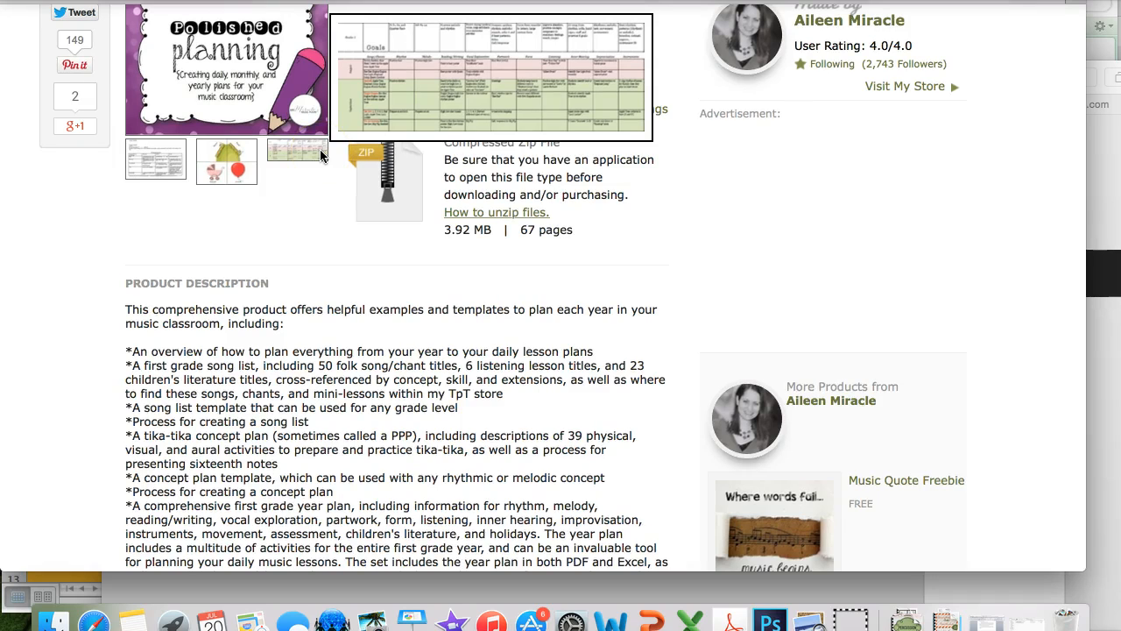
Switch back to the Grade 1 plan in Excel and select the last September week's Songs/Chants entry.
click(60, 582)
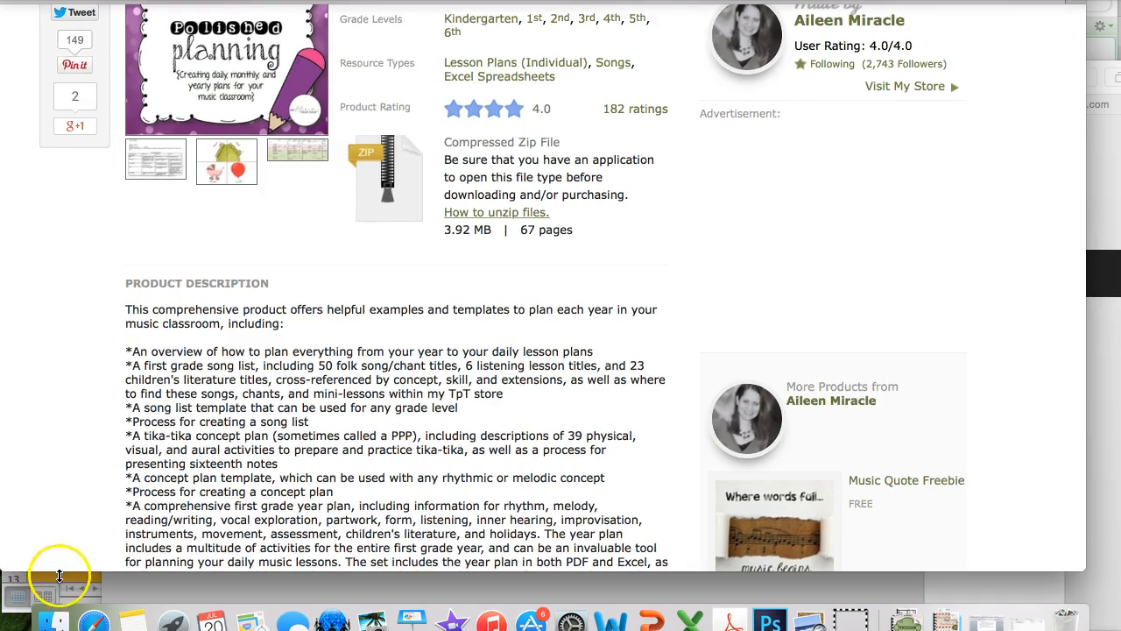
click(178, 462)
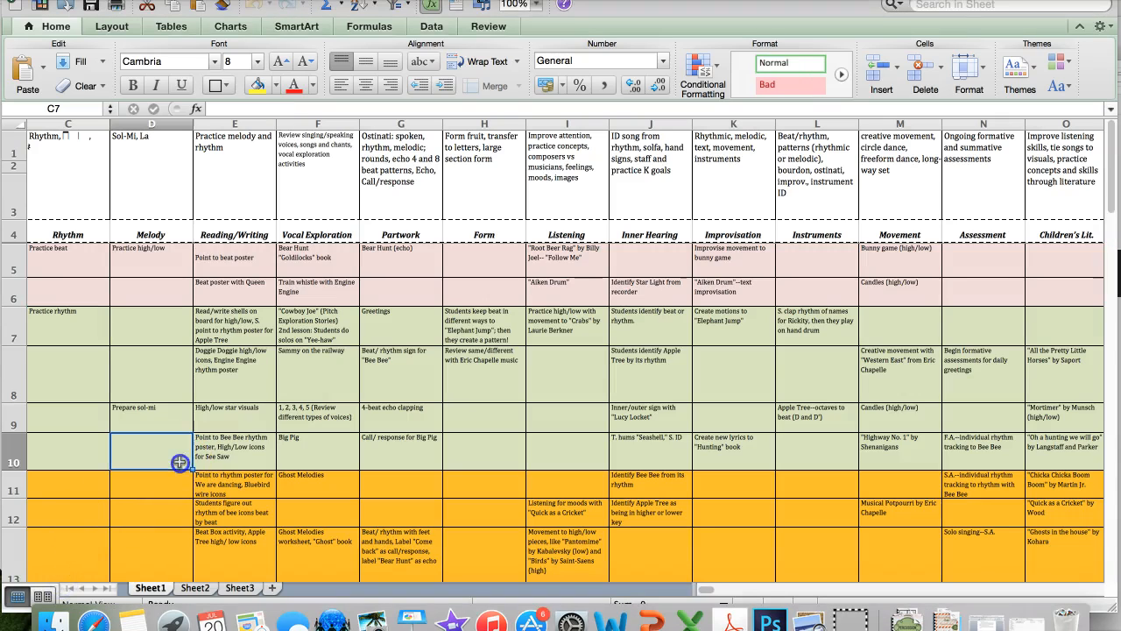
key(Left)
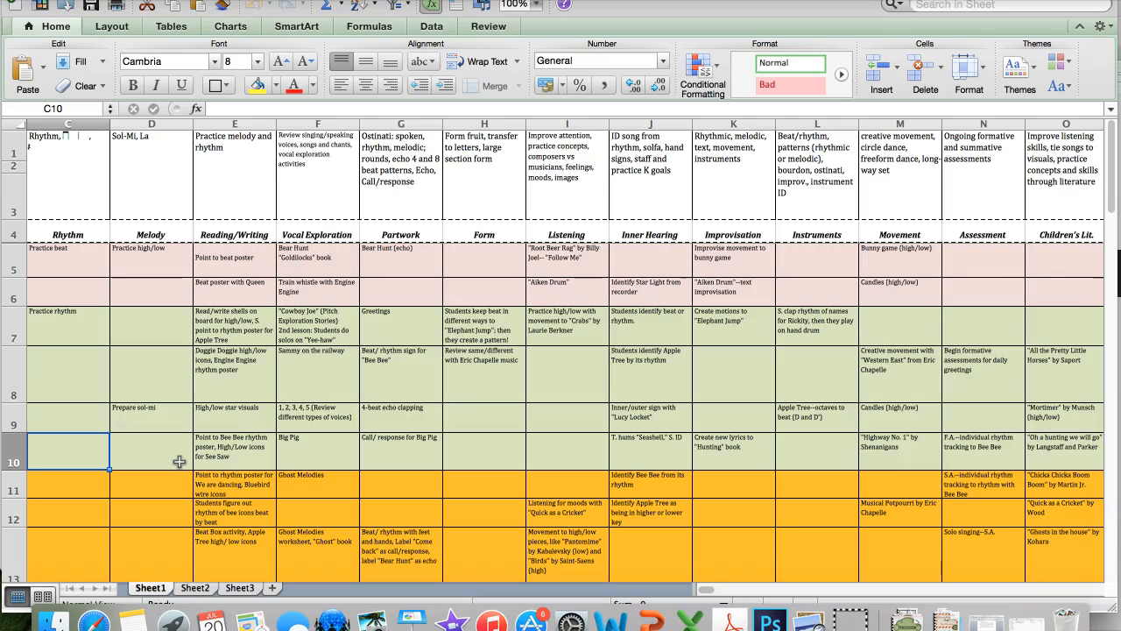
key(Left)
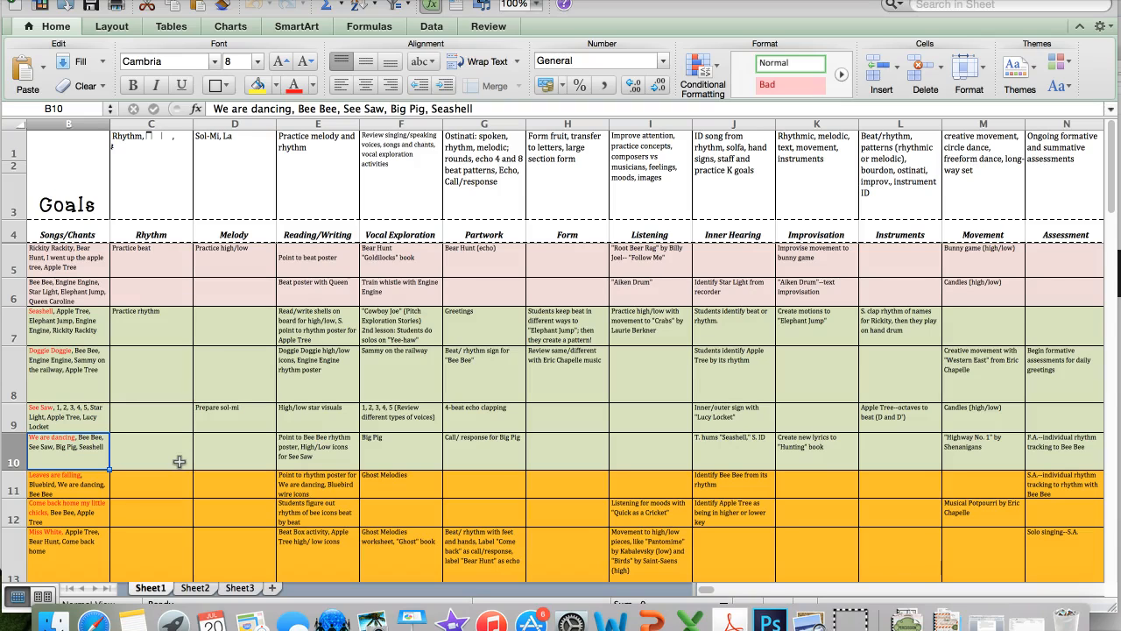
key(Left)
key(Right)
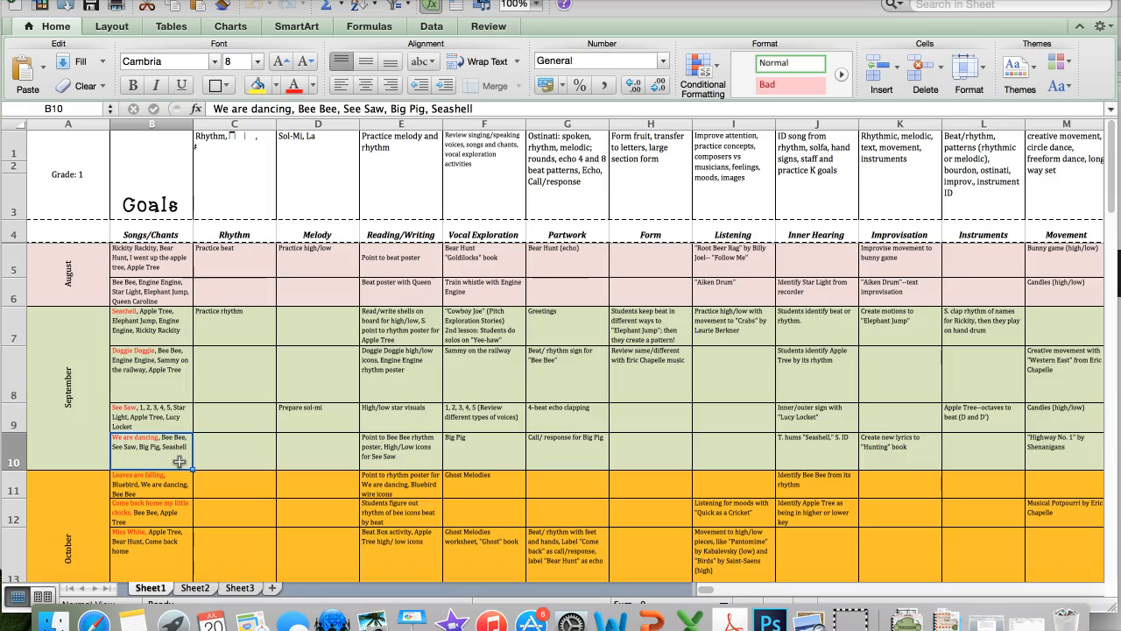